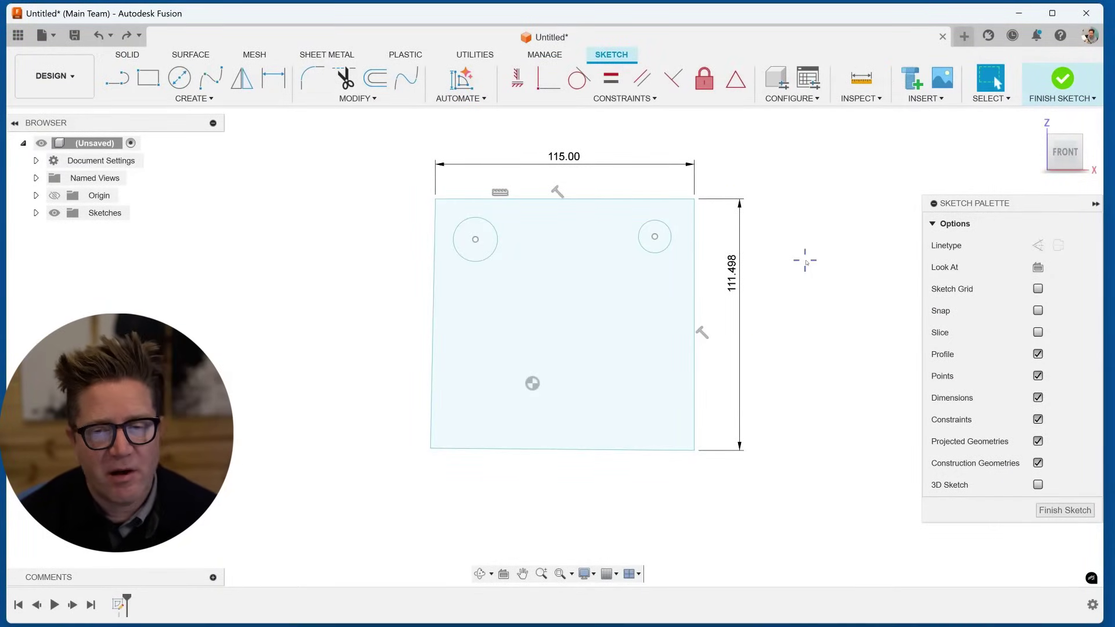
# Set the height dimension of the plate's vertical edge to 250 mm
pyautogui.doubleClick(732, 277)
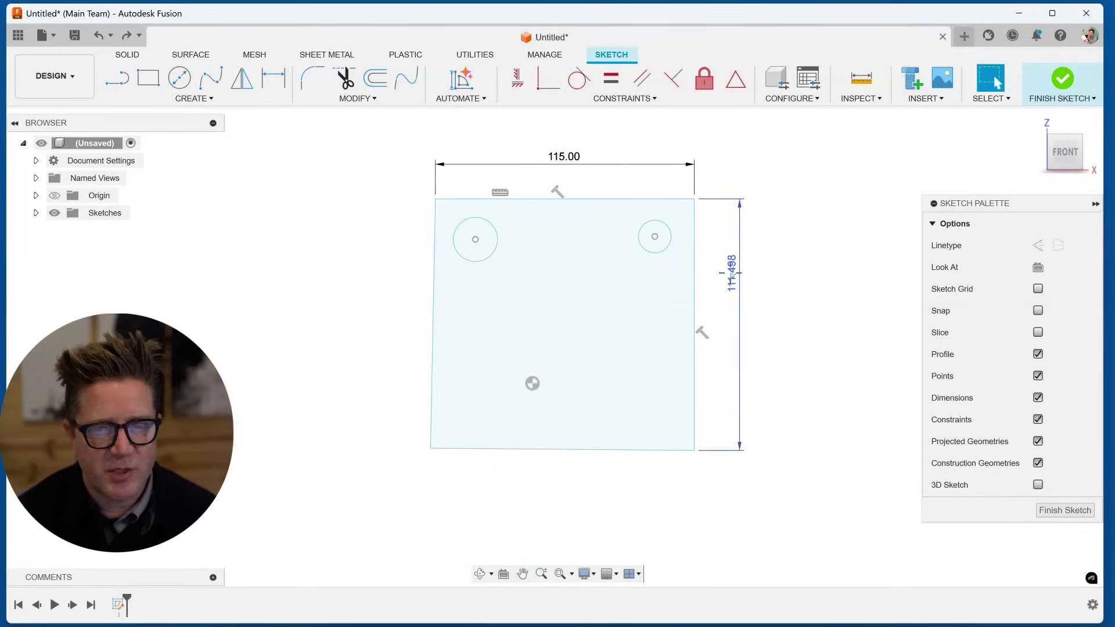
pyautogui.write('250')
pyautogui.press('Return')
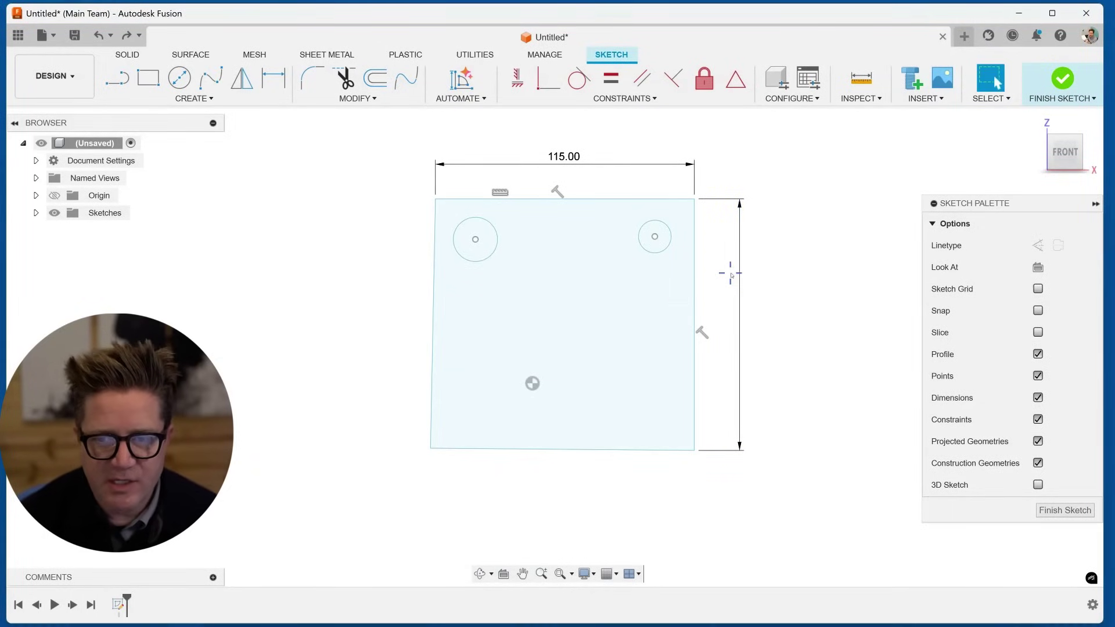
# Set the width dimension along the plate's upper edge to 350 mm
pyautogui.scroll(-2, 580, 354)
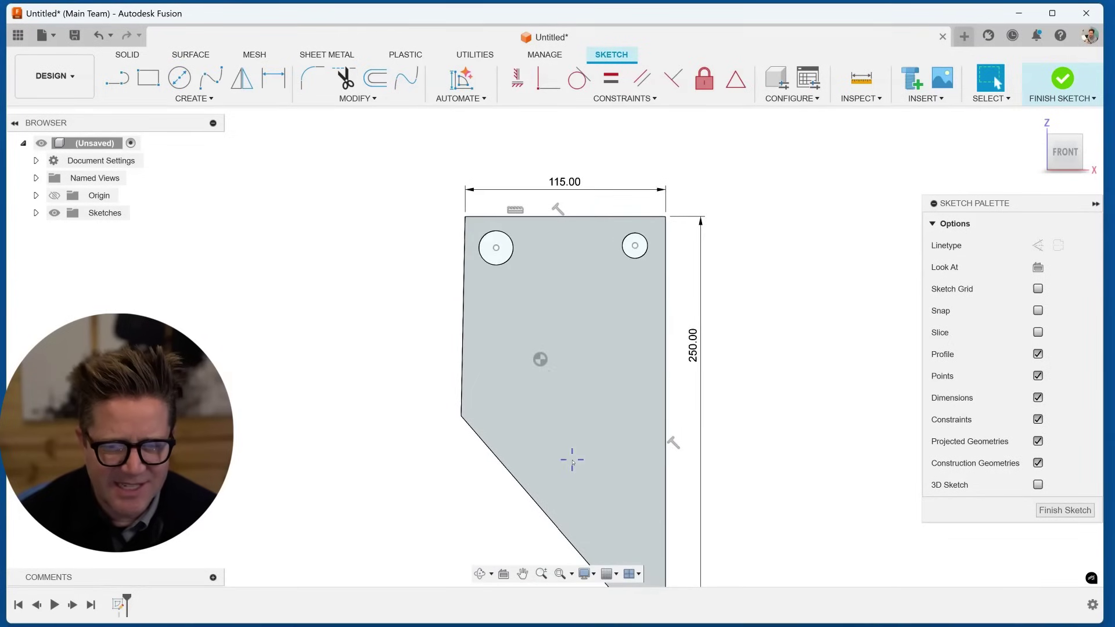
pyautogui.doubleClick(562, 181)
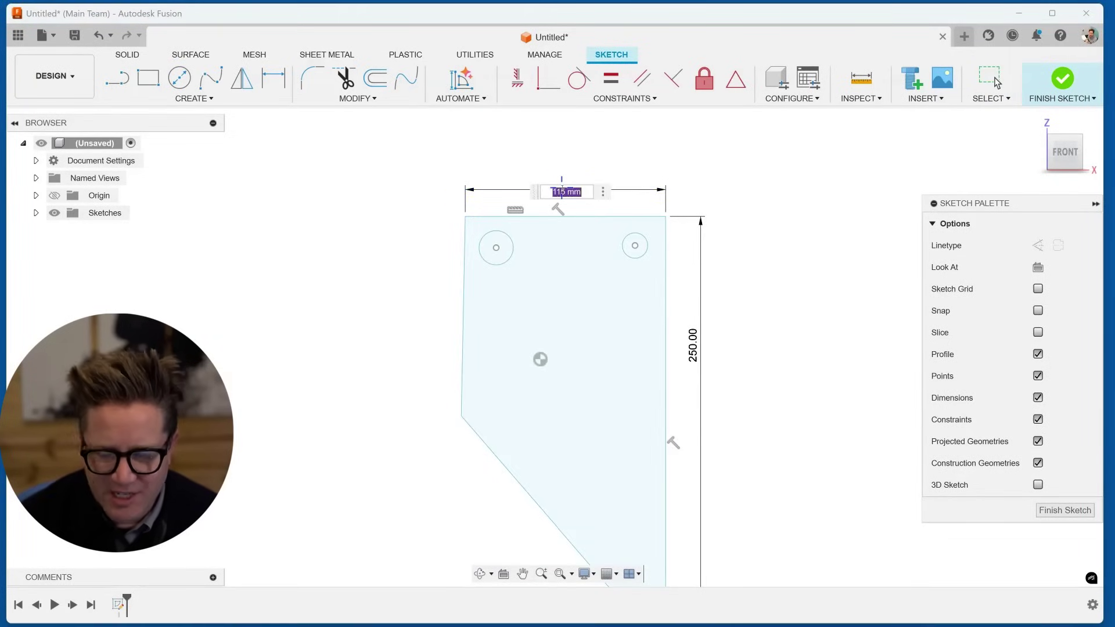
pyautogui.press('BackSpace')
pyautogui.write('350')
pyautogui.press('Return')
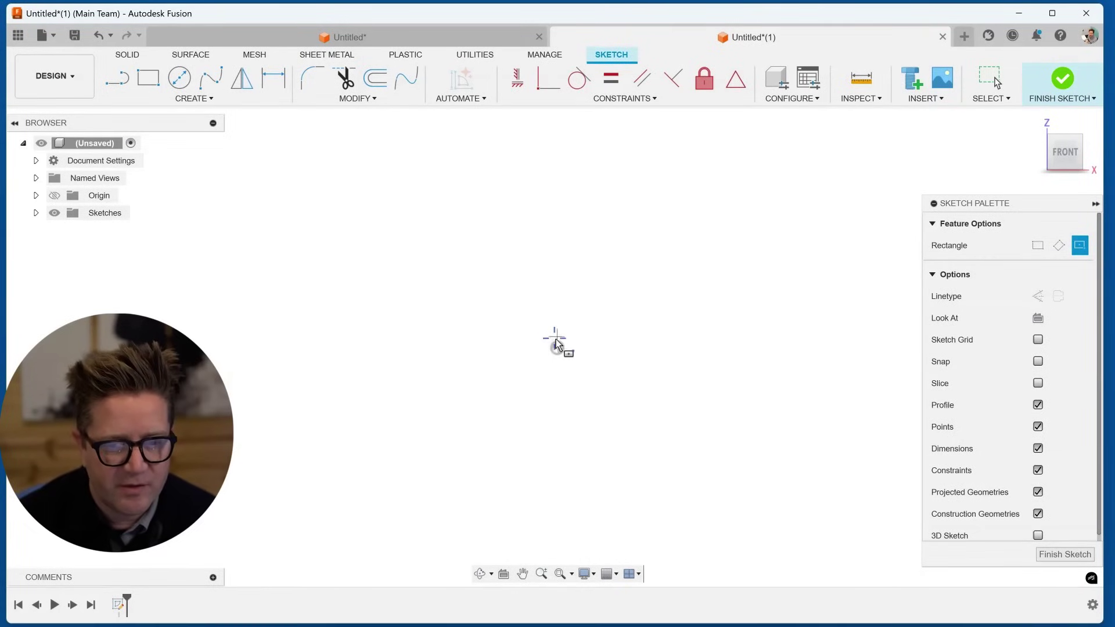
# Sketch a center rectangle on the origin and draw a circle near each of its four corners, centred on the construction diagonals
pyautogui.click(557, 348)
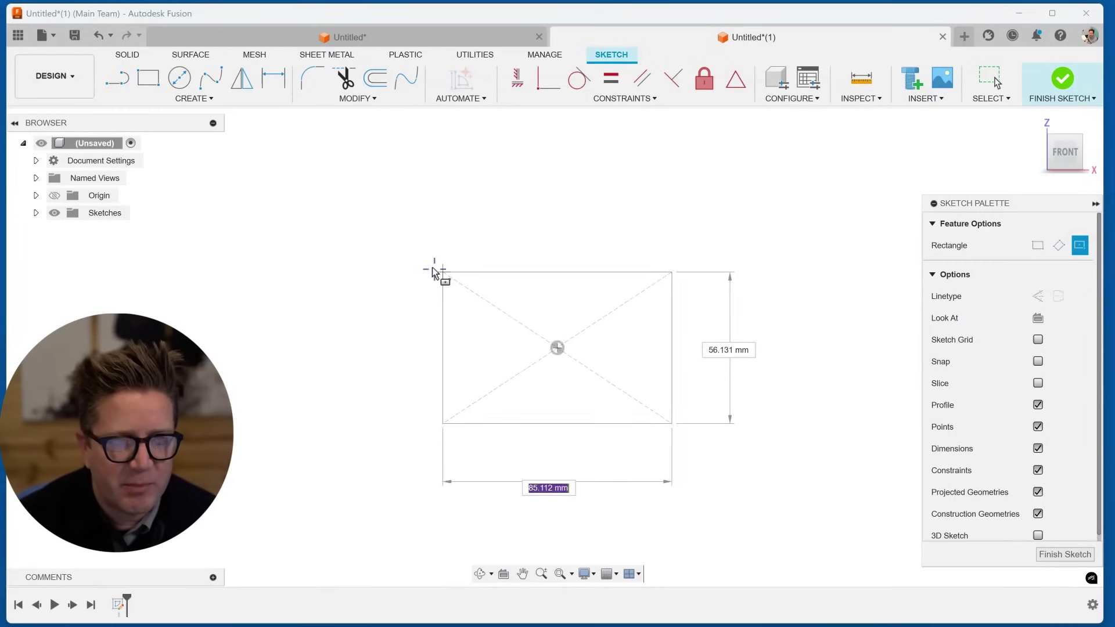
pyautogui.click(381, 203)
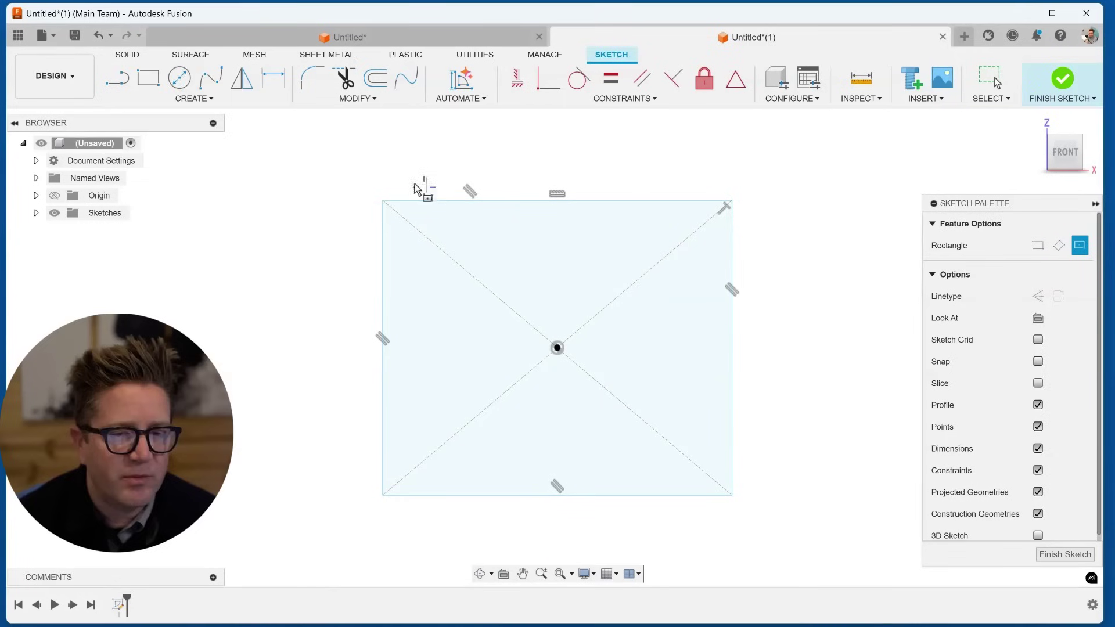
pyautogui.click(181, 79)
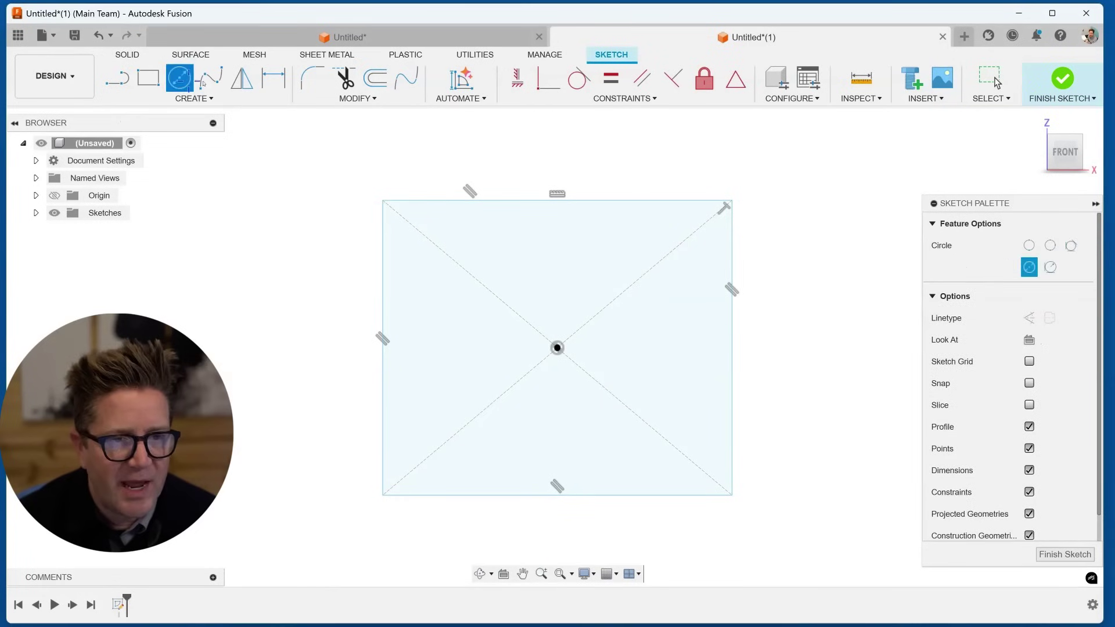
pyautogui.click(674, 252)
pyautogui.click(668, 270)
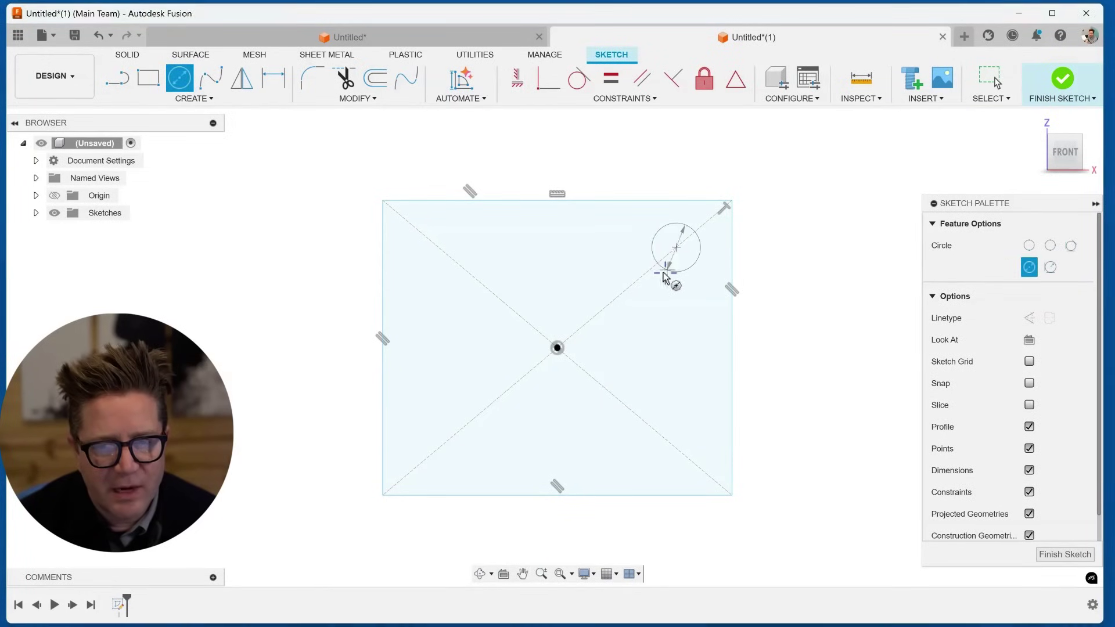
pyautogui.click(432, 244)
pyautogui.click(437, 264)
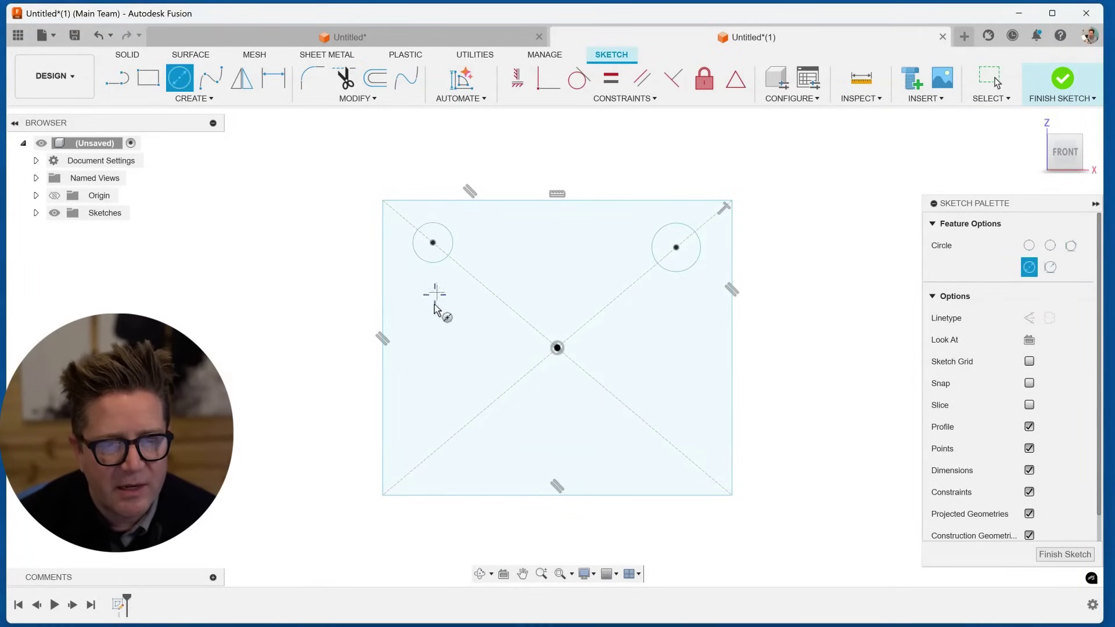
pyautogui.click(437, 453)
pyautogui.click(439, 476)
pyautogui.click(667, 440)
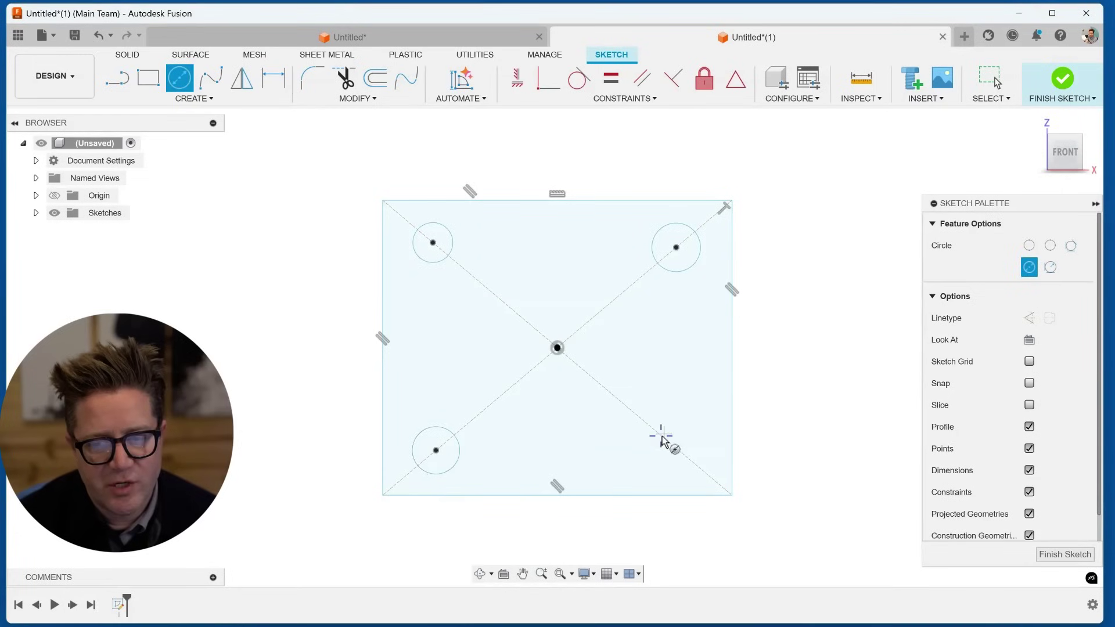
pyautogui.click(677, 477)
pyautogui.press('Escape')
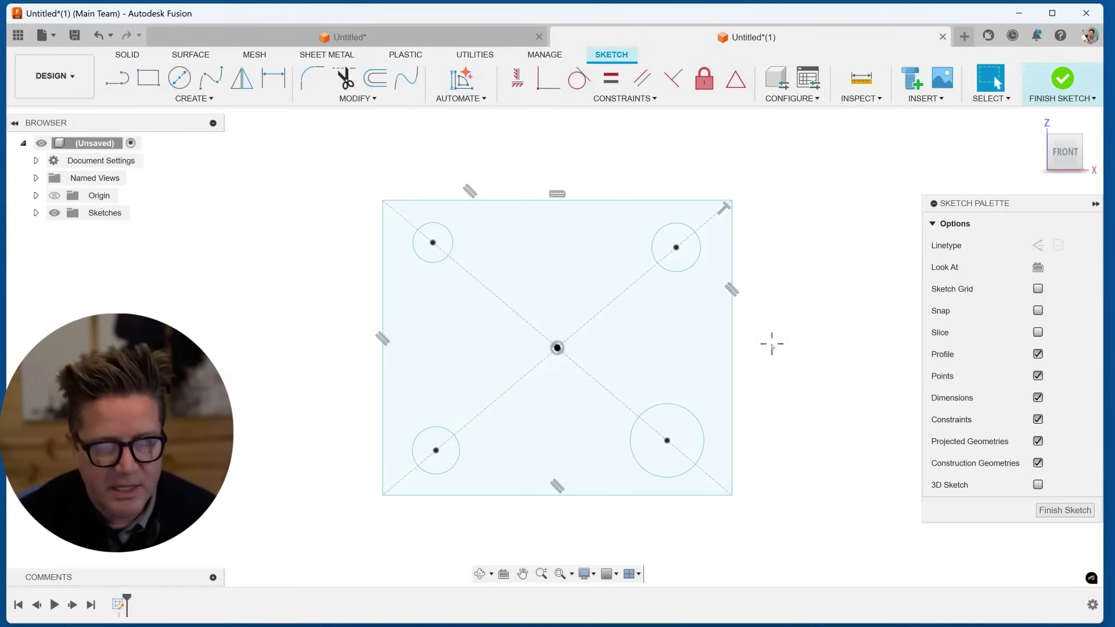
# Apply an Equal constraint to all four sides of the rectangle
pyautogui.doubleClick(734, 361)
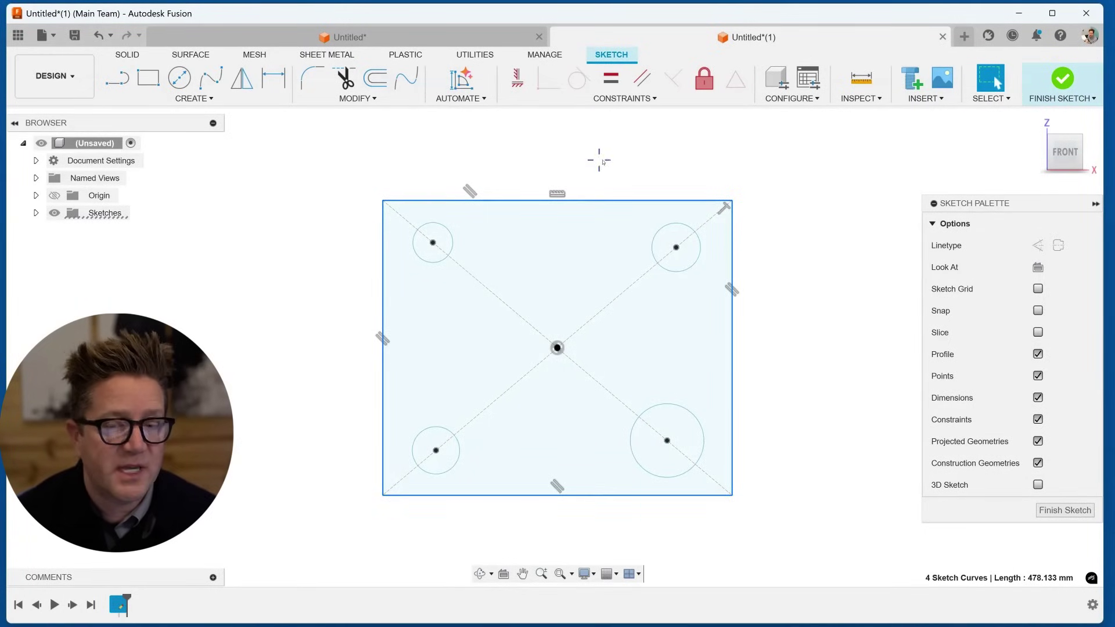
pyautogui.click(611, 79)
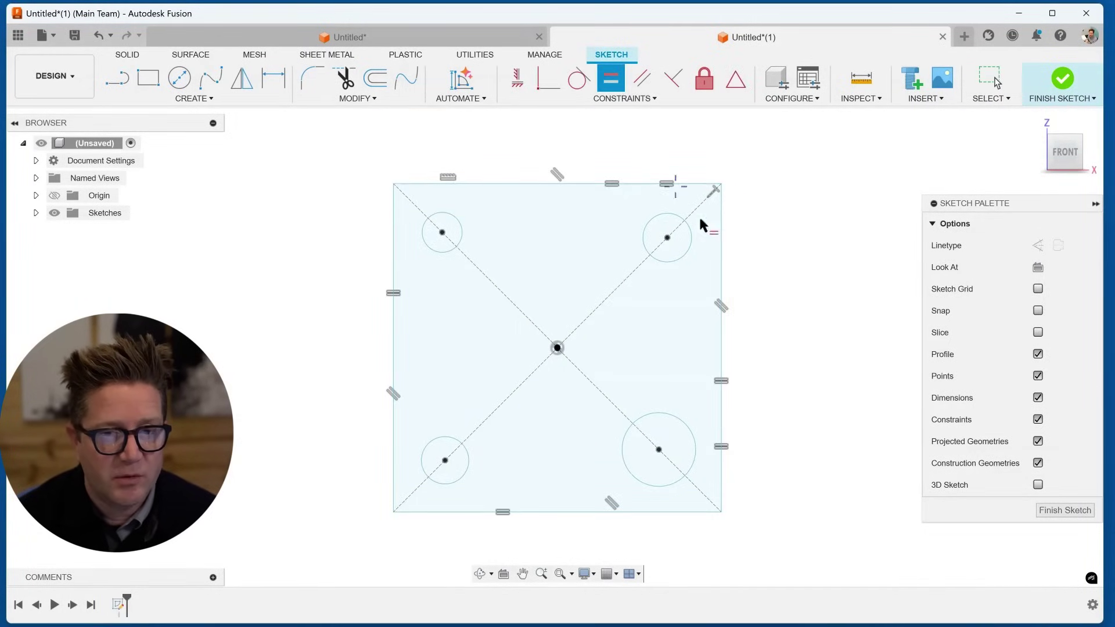
pyautogui.press('Escape')
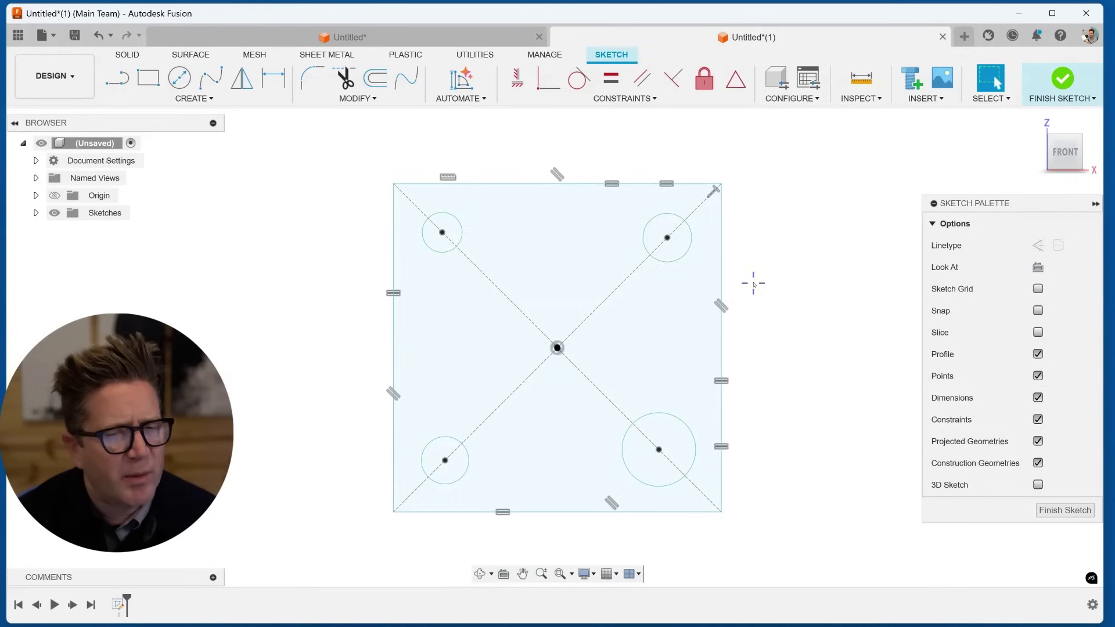
# Apply an Equal constraint to the four corner circles
pyautogui.click(685, 253)
pyautogui.press('Escape')
pyautogui.keyDown('shift'); pyautogui.click(461, 223); pyautogui.keyUp('shift')
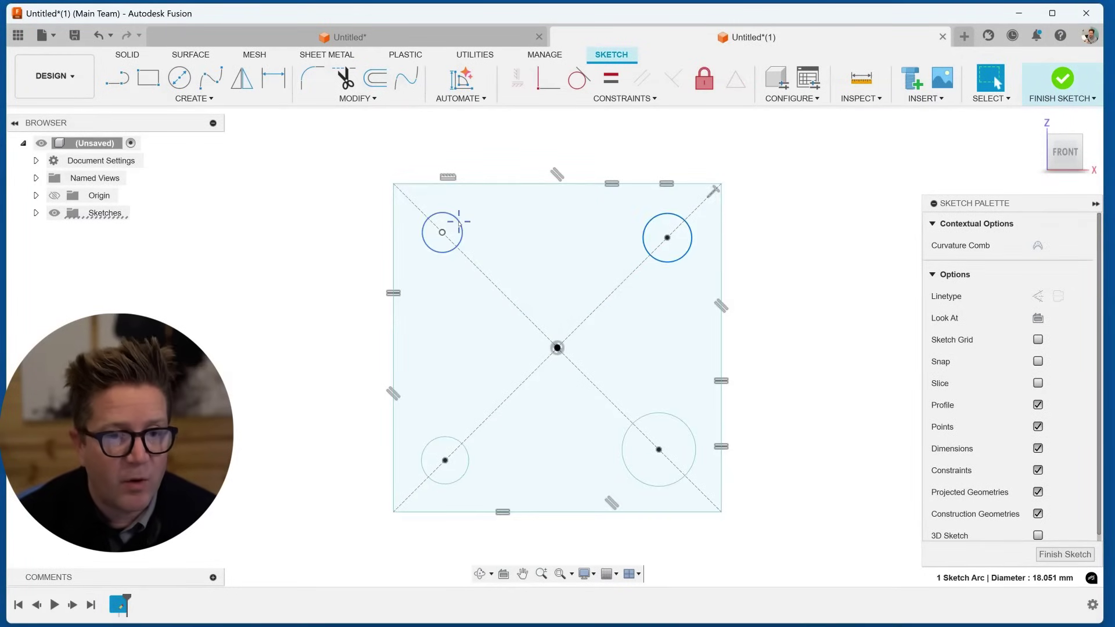
pyautogui.keyDown('shift'); pyautogui.click(438, 440); pyautogui.keyUp('shift')
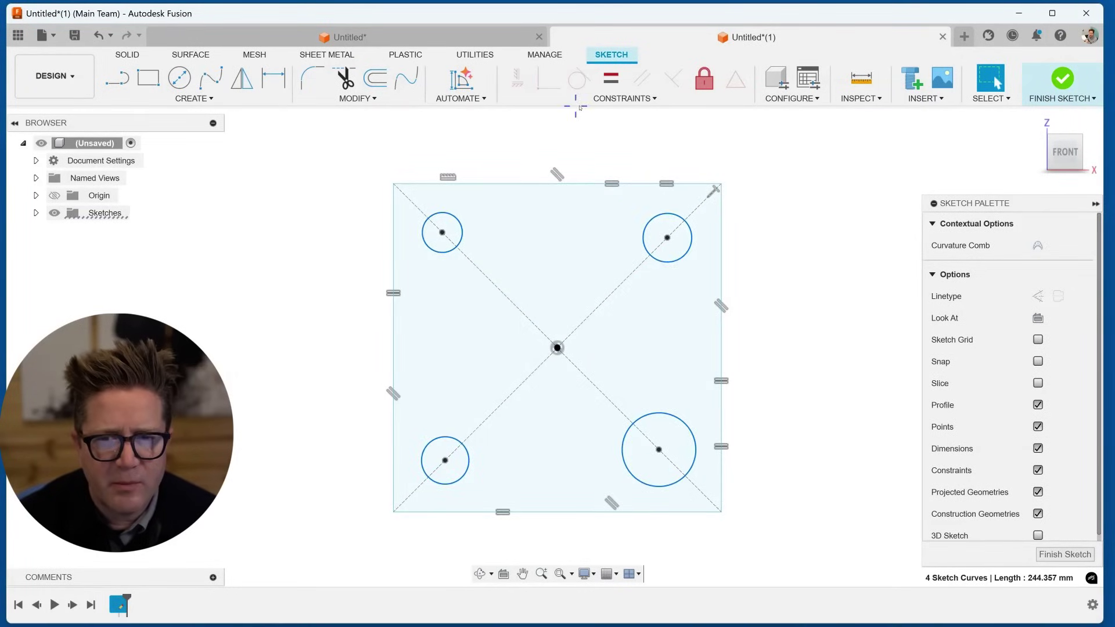
pyautogui.click(611, 78)
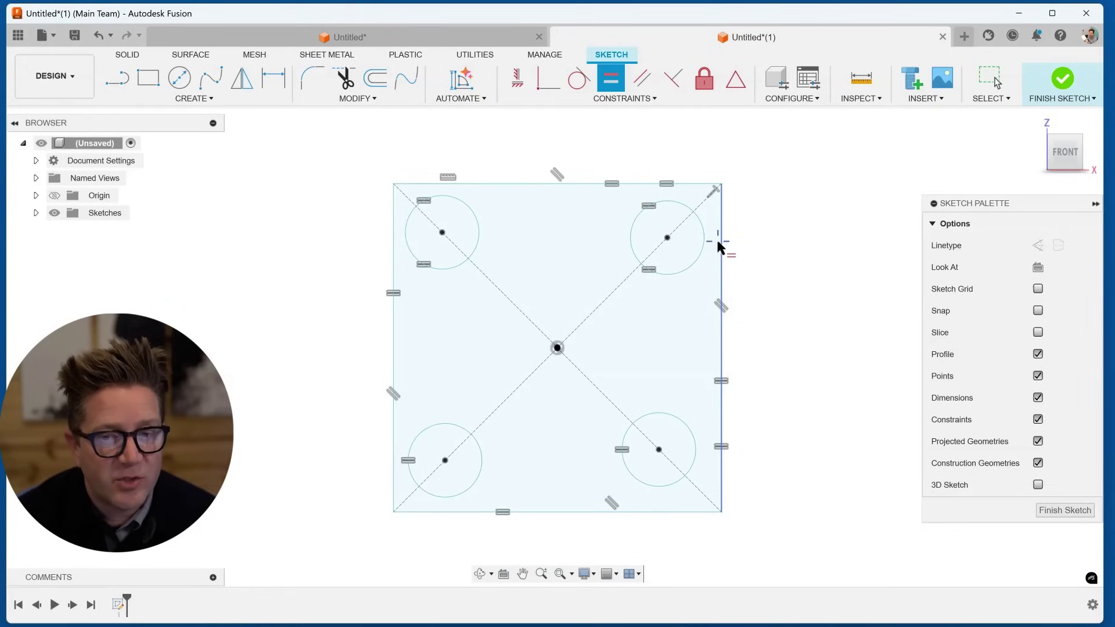
pyautogui.press('Escape')
# Dimension the square's right side at 120 mm
pyautogui.press('d')
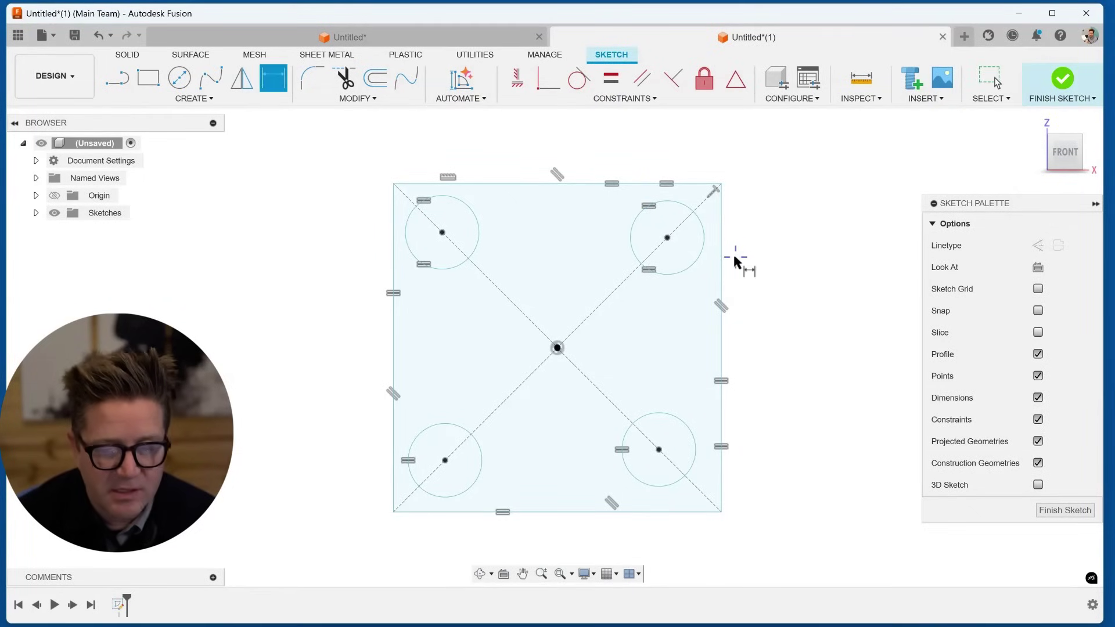
pyautogui.click(721, 254)
pyautogui.click(772, 260)
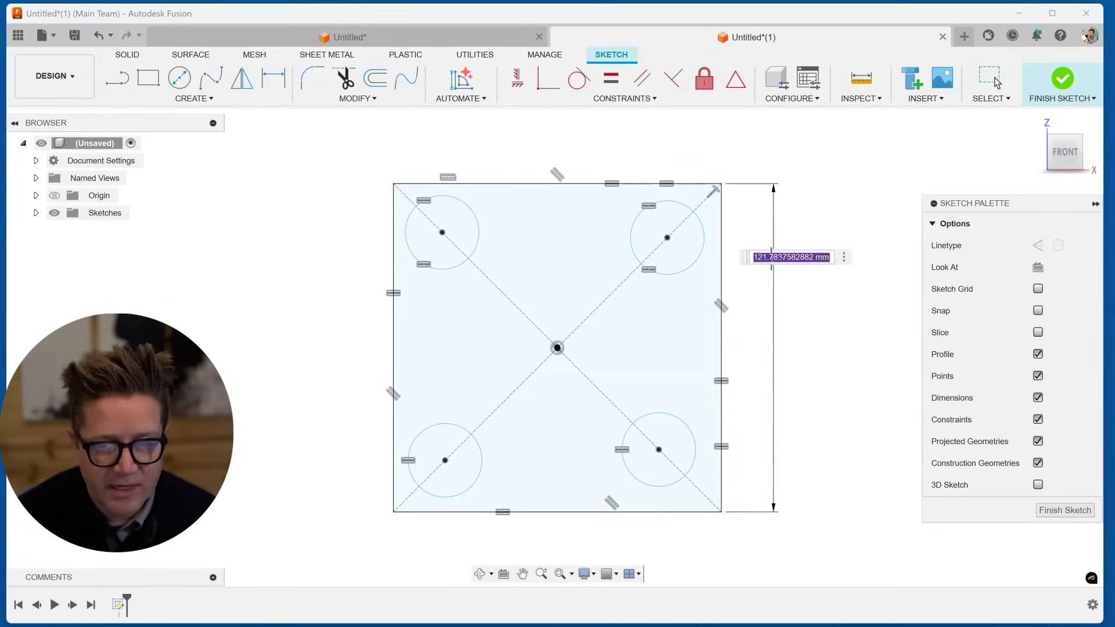
pyautogui.write('120')
pyautogui.press('Return')
# Dimension the upper-right circle with a diameter of 20 mm
pyautogui.scroll(2, 687, 231)
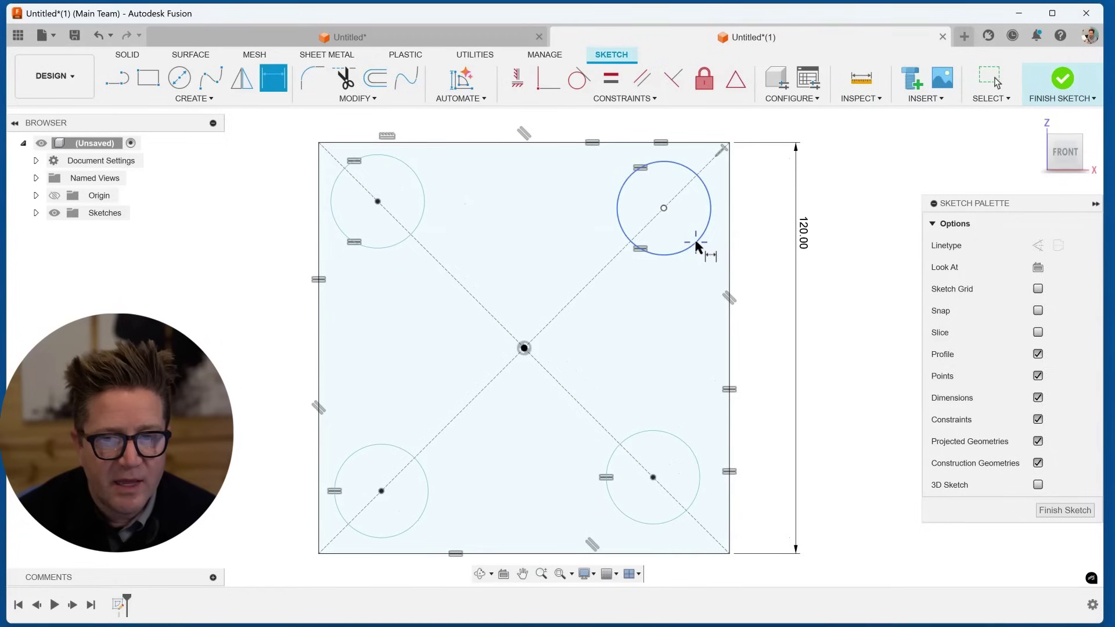
pyautogui.click(696, 238)
pyautogui.click(735, 254)
pyautogui.write('20')
pyautogui.press('Return')
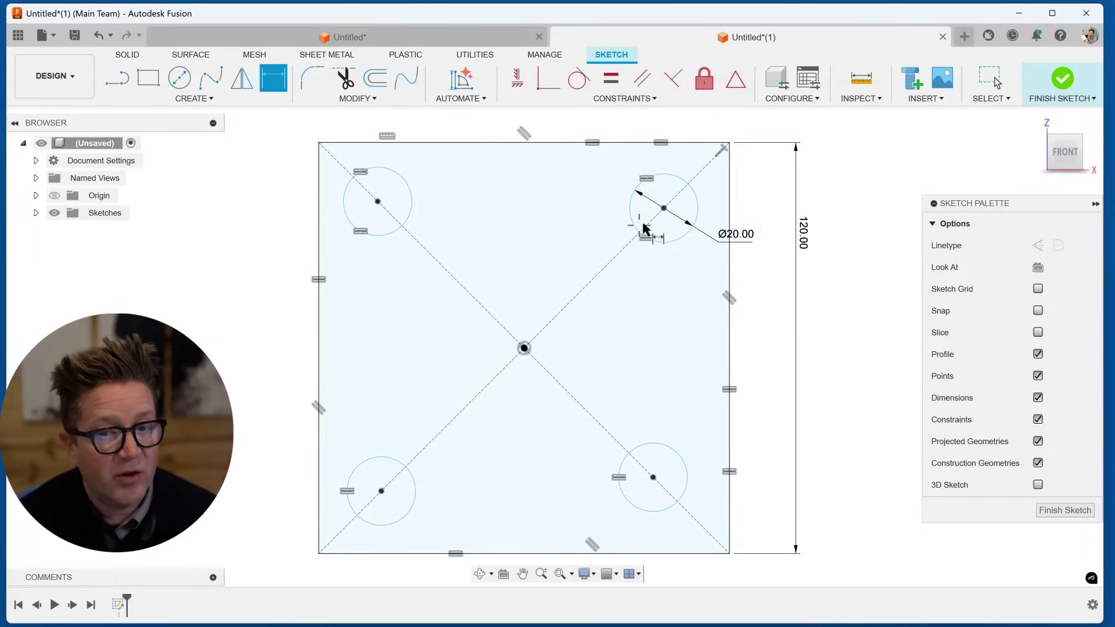
# Dimension the upper-right circle's center 20 mm below the square's top edge
pyautogui.click(663, 207)
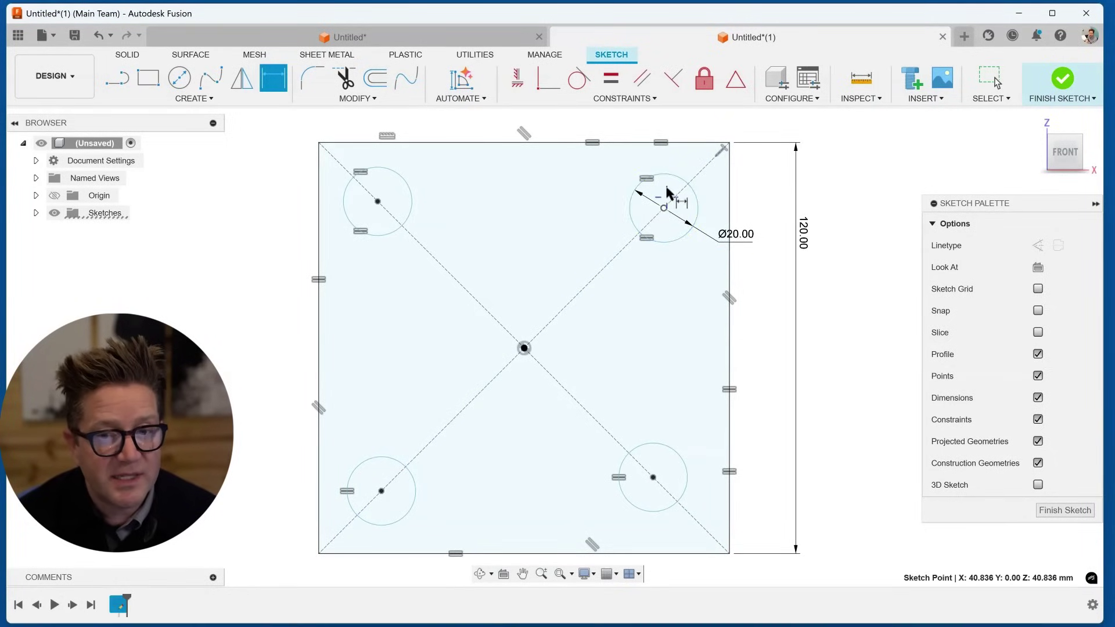
pyautogui.click(667, 143)
pyautogui.click(610, 169)
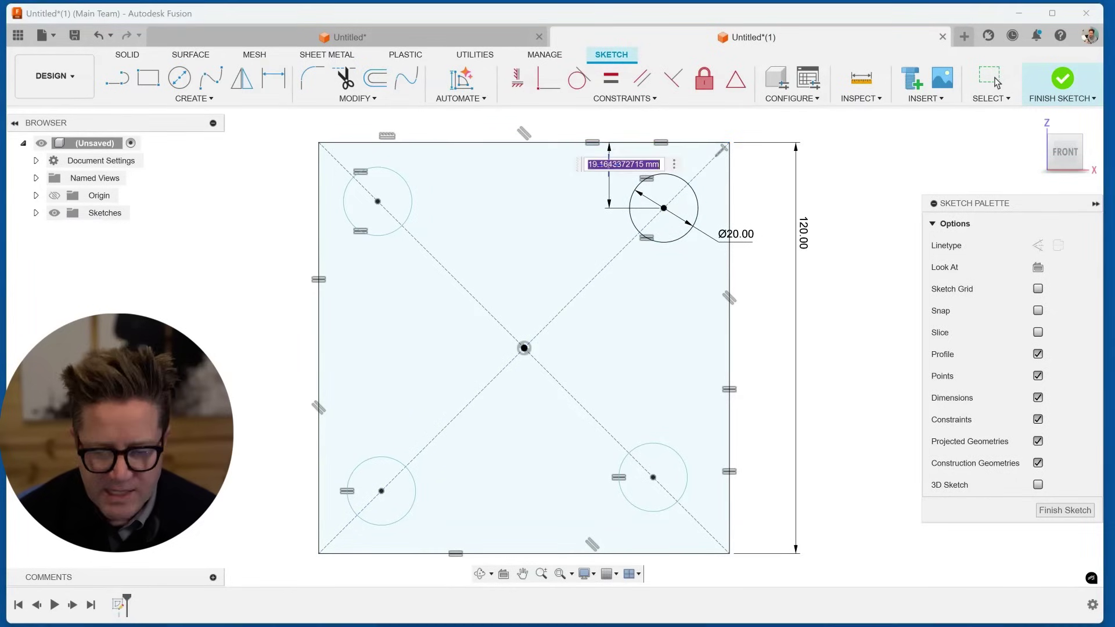
pyautogui.write('20')
pyautogui.press('Return')
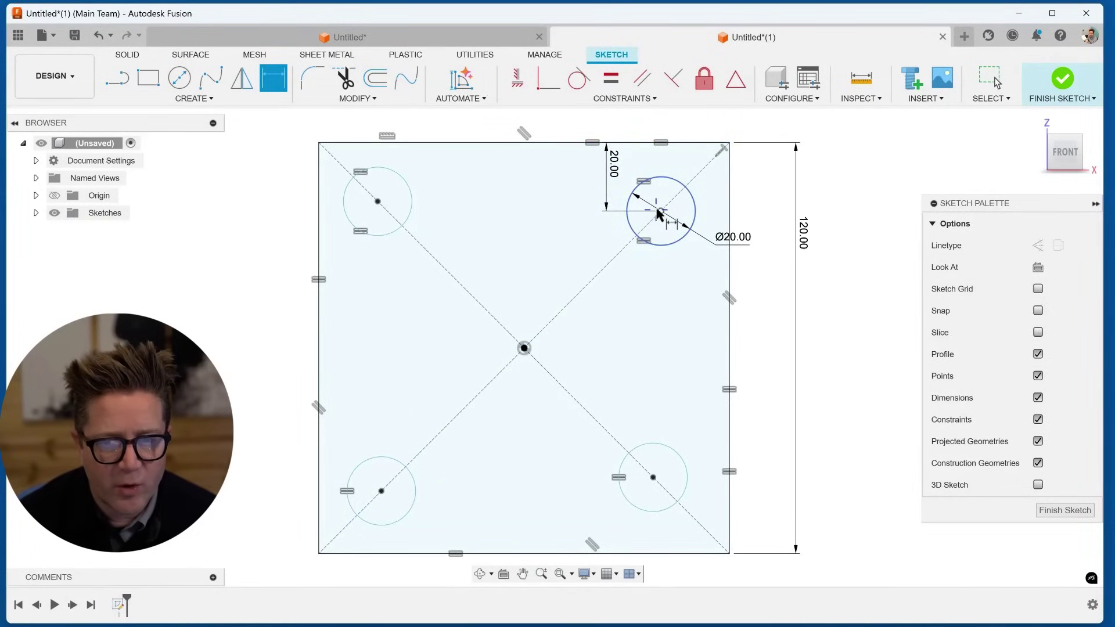
# Add a driven dimension between the upper-right circle's center and the square's right edge
pyautogui.click(661, 211)
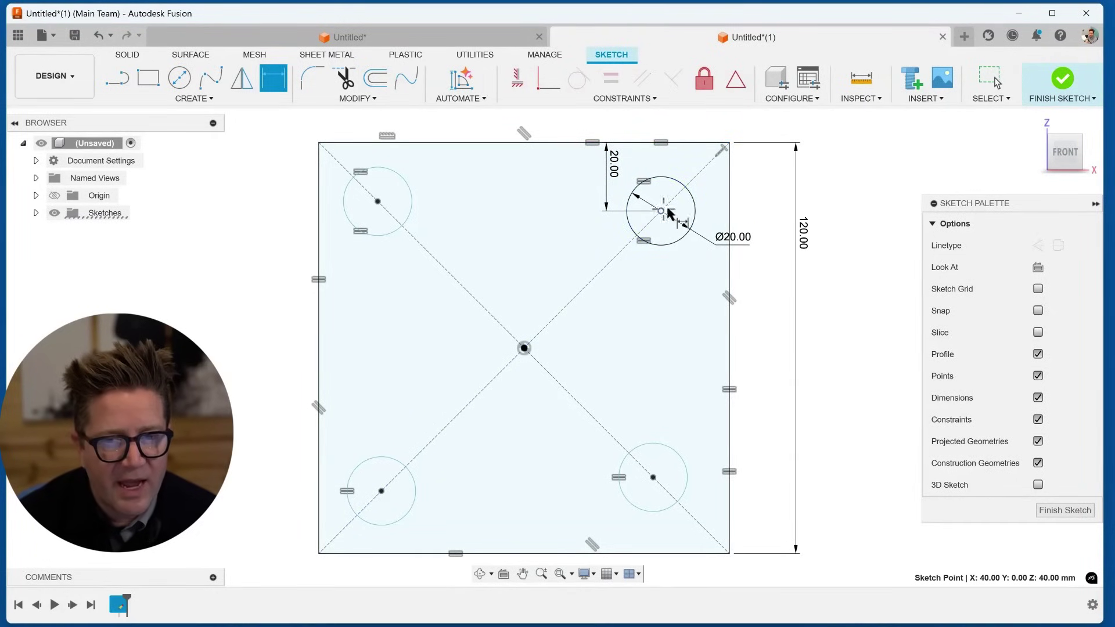
pyautogui.click(729, 210)
pyautogui.click(711, 208)
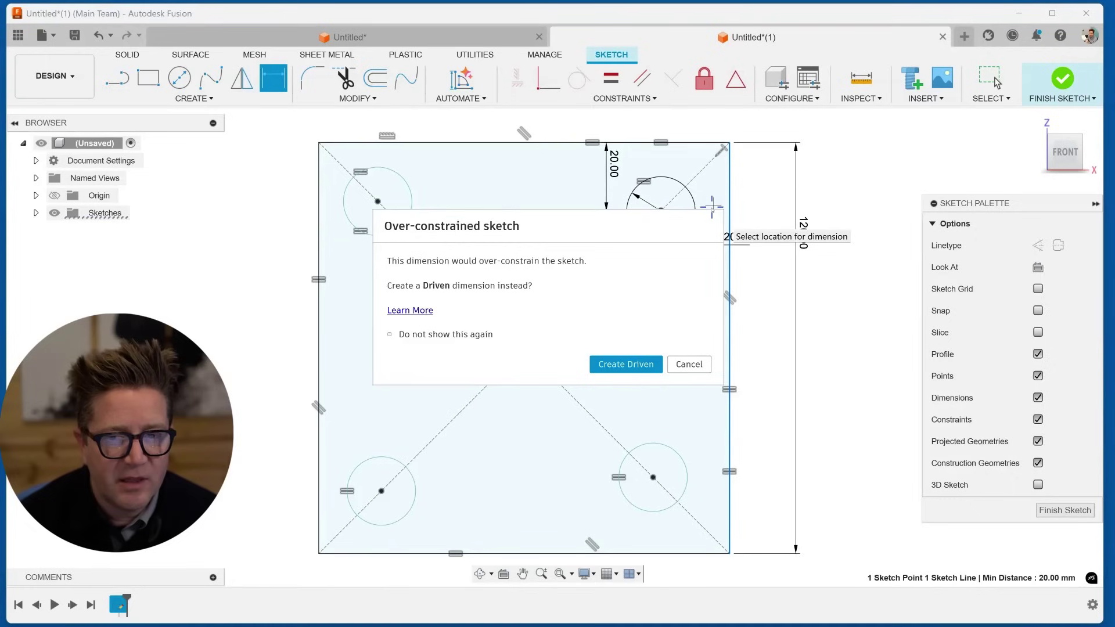
pyautogui.press('Return')
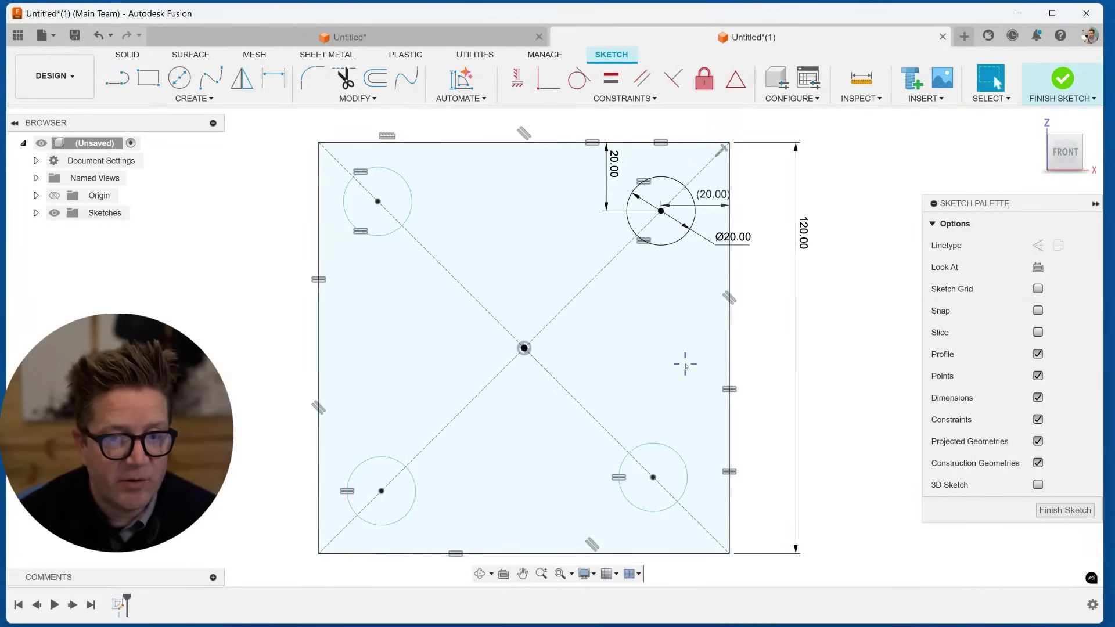
# Align the other three circle centers with the upper-right circle's layout using Horizontal/Vertical constraints between neighbouring centers
pyautogui.scroll(-2, 685, 364)
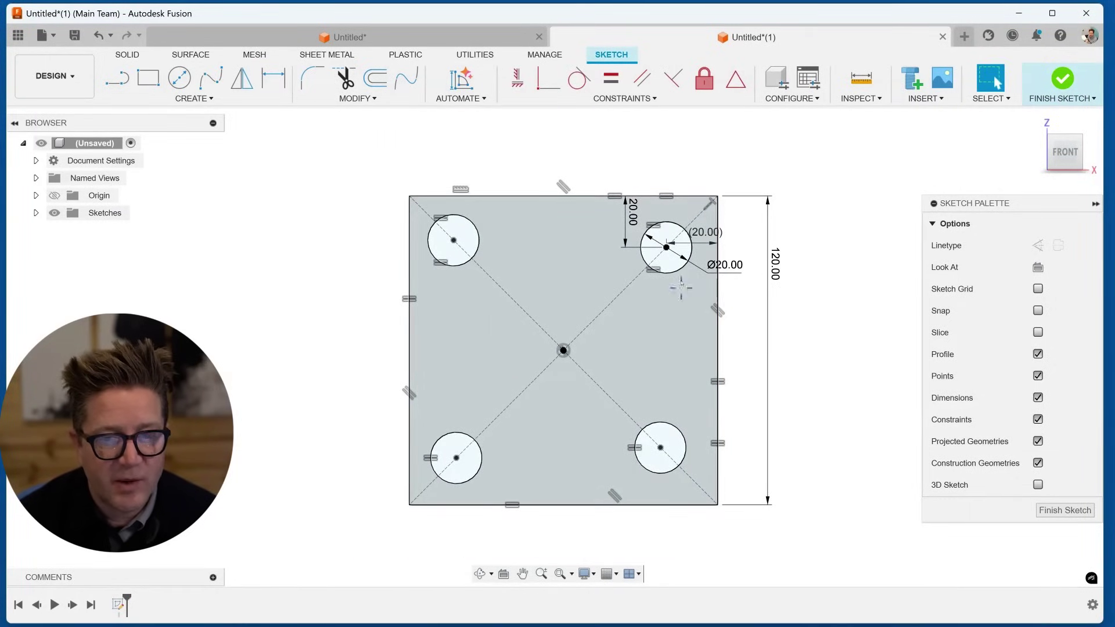
pyautogui.moveTo(660, 447); pyautogui.dragTo(619, 406)
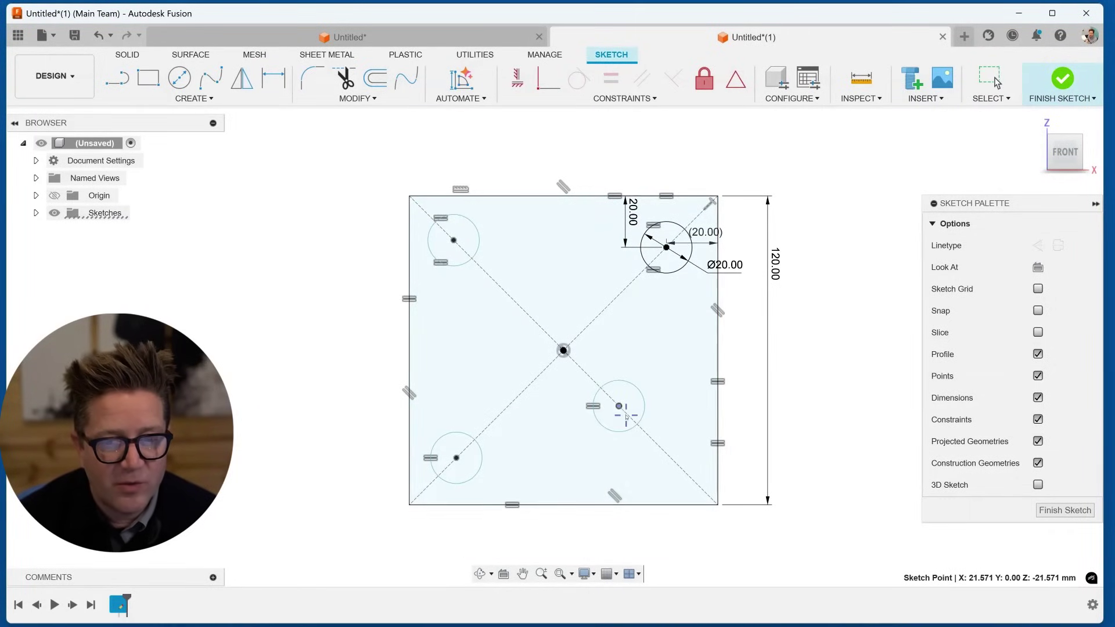
pyautogui.rightClick(667, 249)
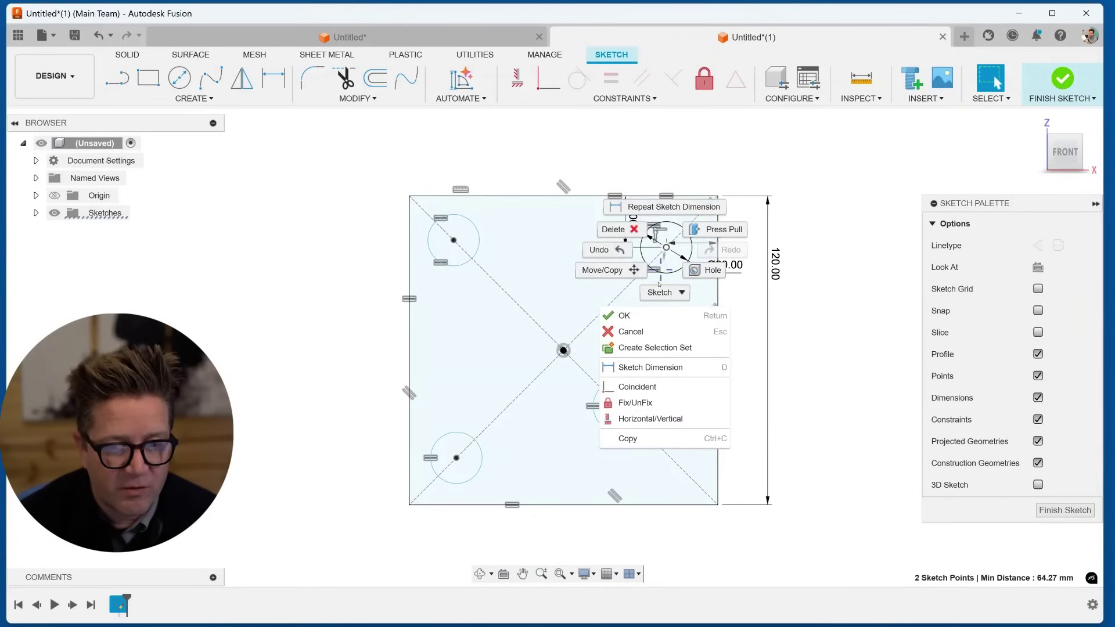
pyautogui.click(651, 418)
pyautogui.click(457, 453)
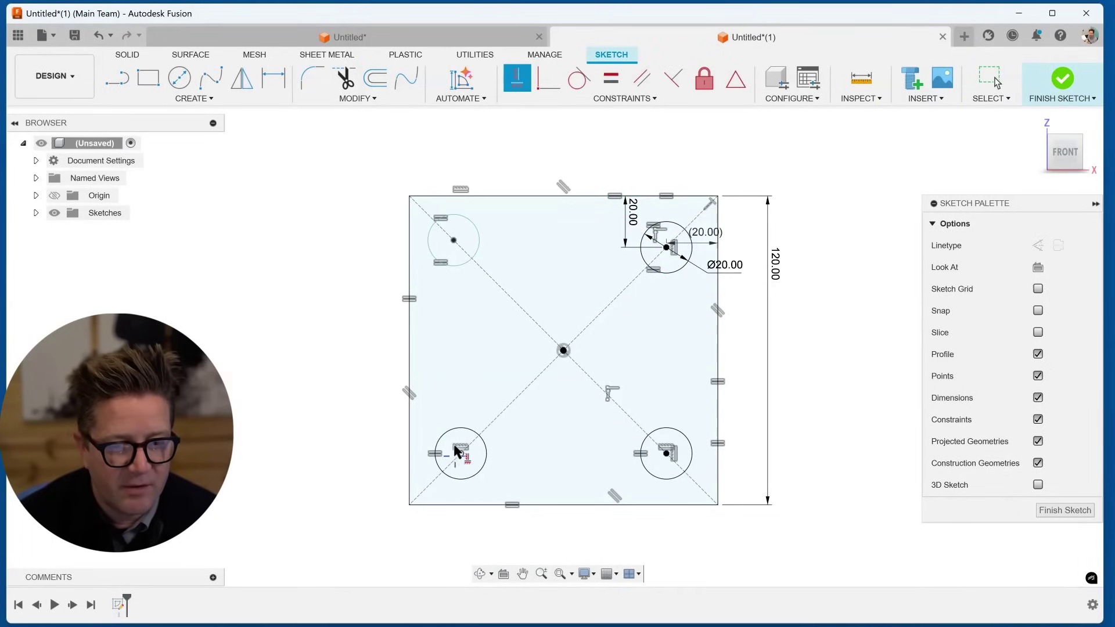
pyautogui.click(454, 240)
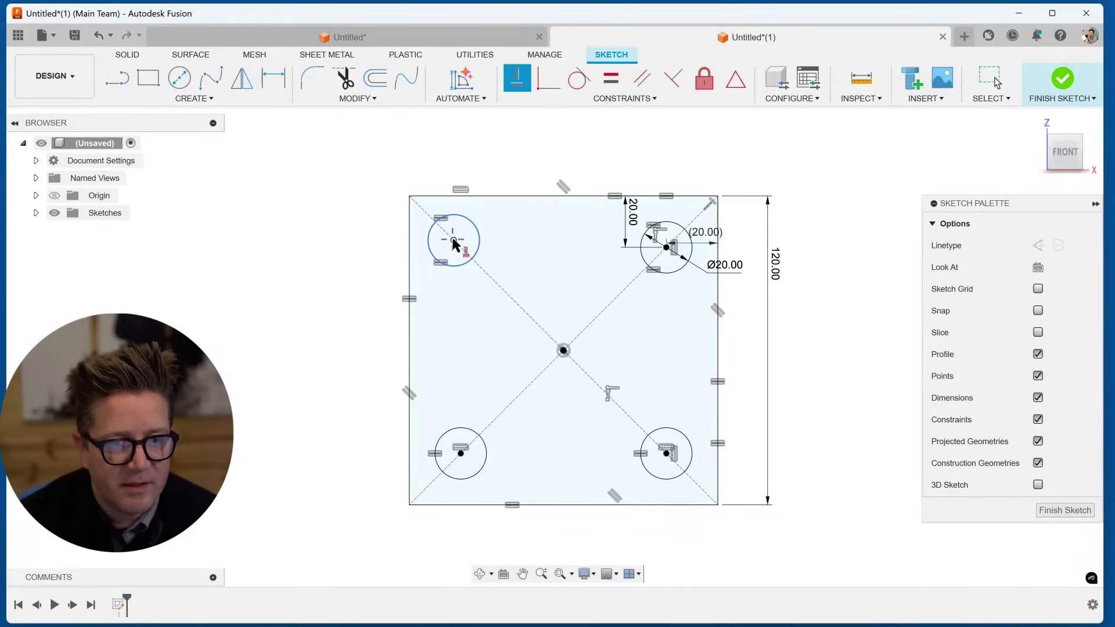
pyautogui.click(461, 452)
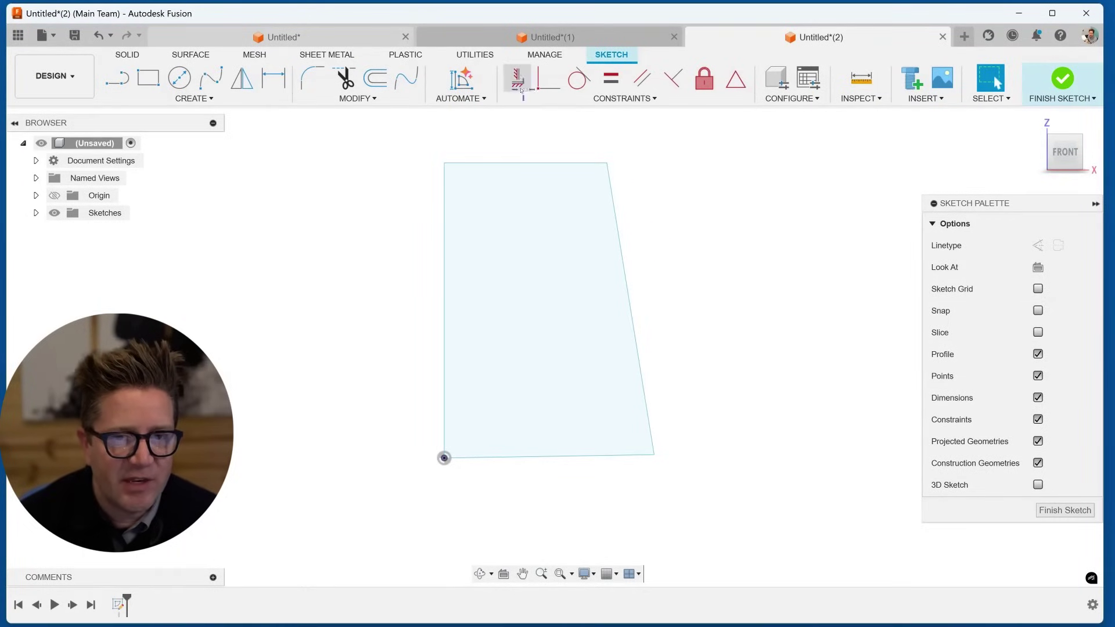
pyautogui.click(668, 99)
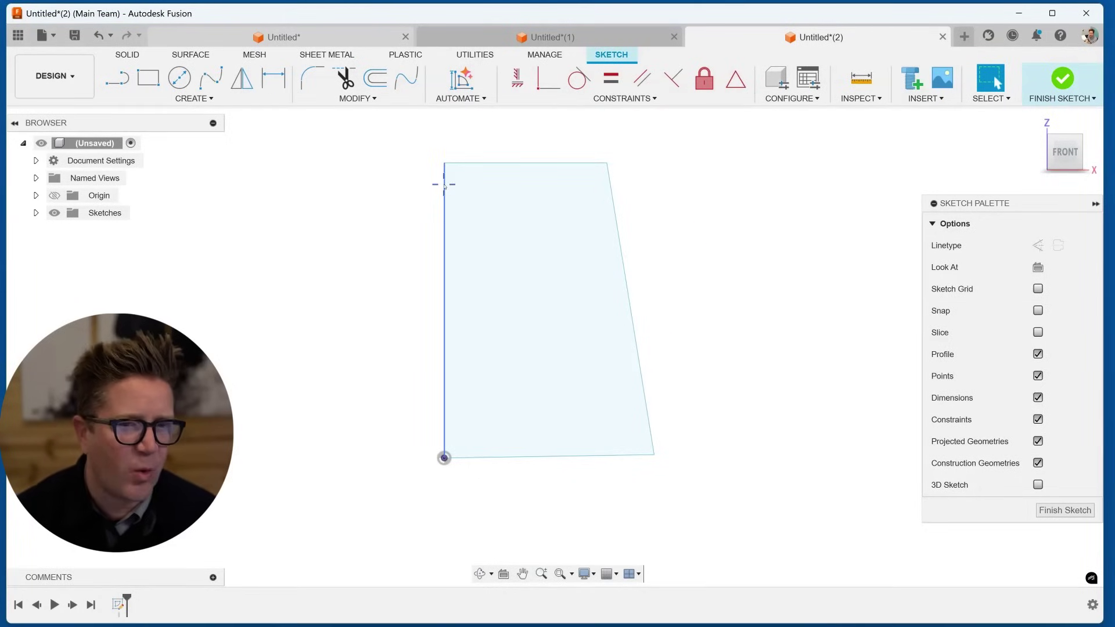
# Skew the quadrilateral's upper-left corner outward and apply Horizontal/Vertical constraints to all four of its sides
pyautogui.moveTo(442, 157); pyautogui.dragTo(411, 159)
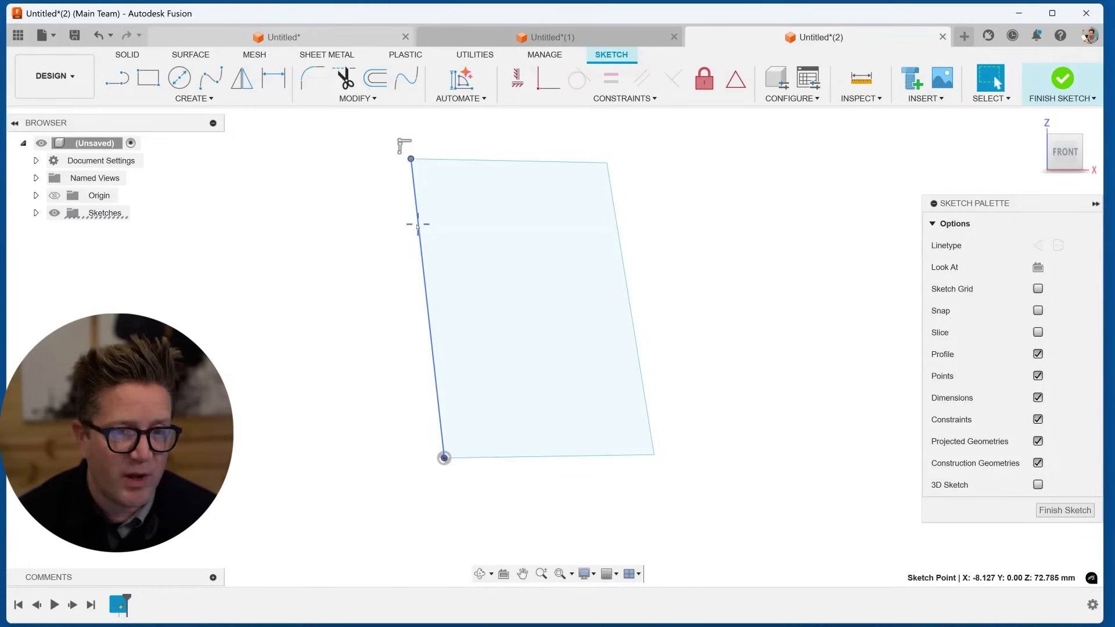
pyautogui.click(418, 227)
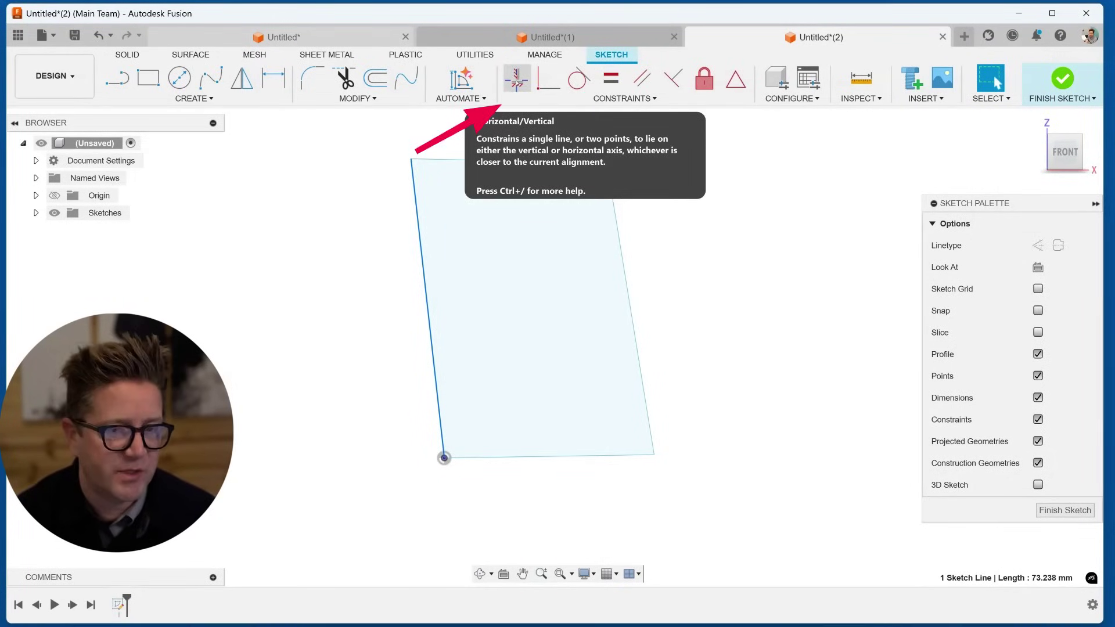
pyautogui.click(516, 77)
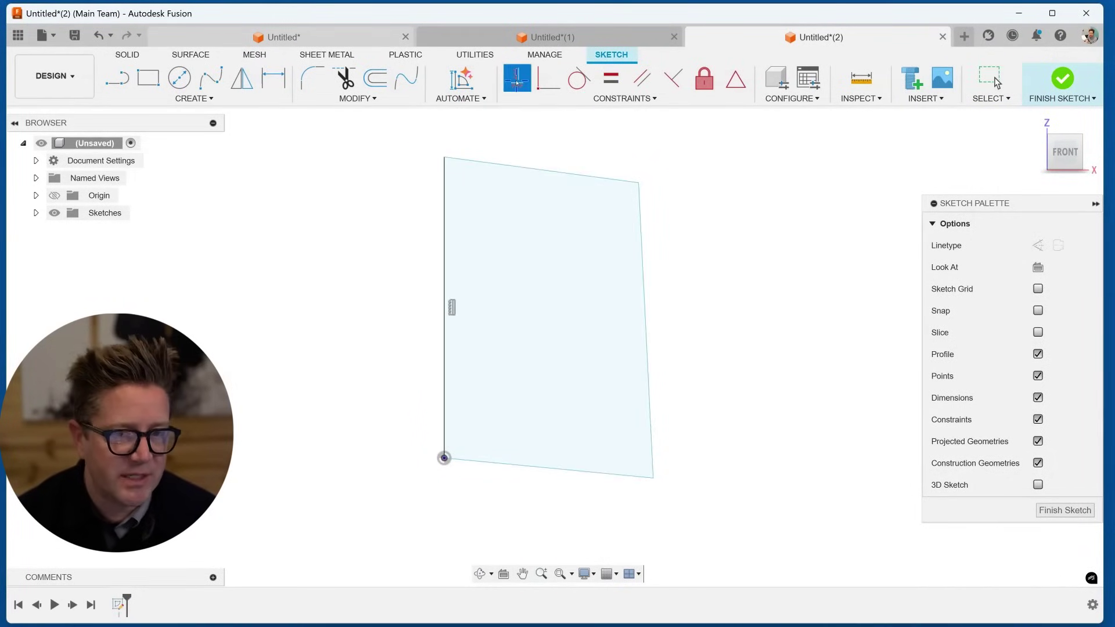
pyautogui.click(550, 170)
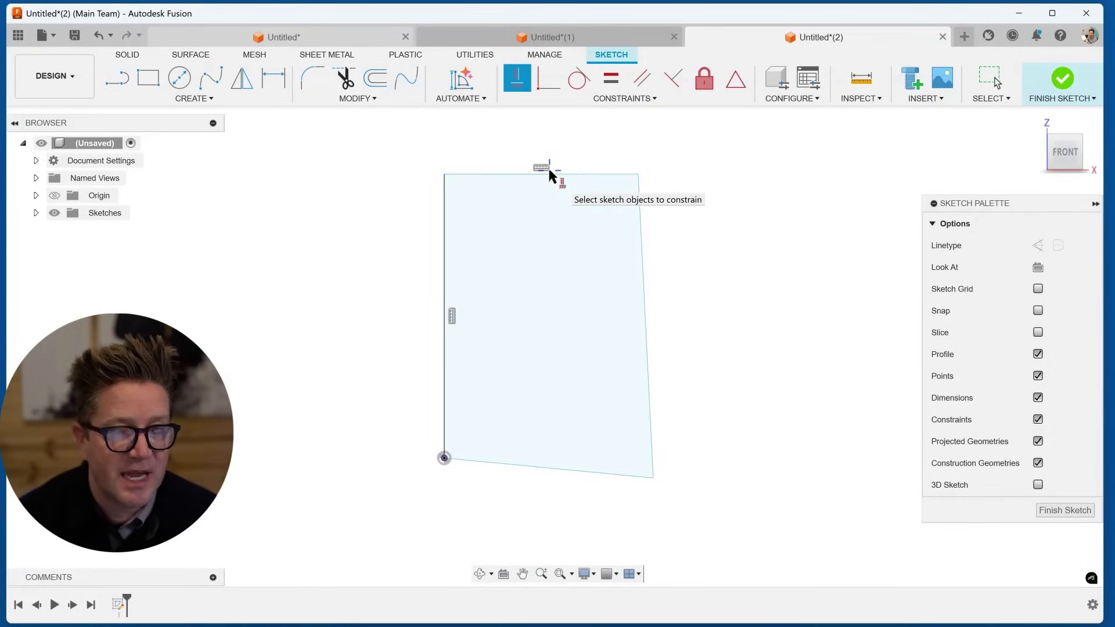
pyautogui.click(640, 251)
pyautogui.click(577, 472)
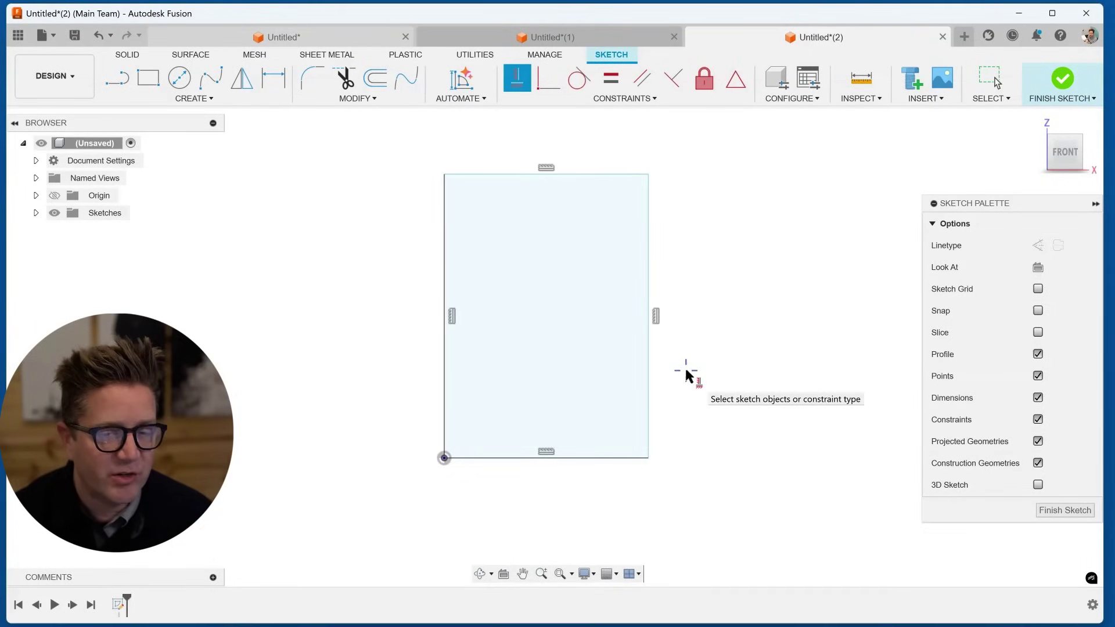
# Draw a separate, nearly vertical line to the right of the rectangle
pyautogui.scroll(-2, 699, 376)
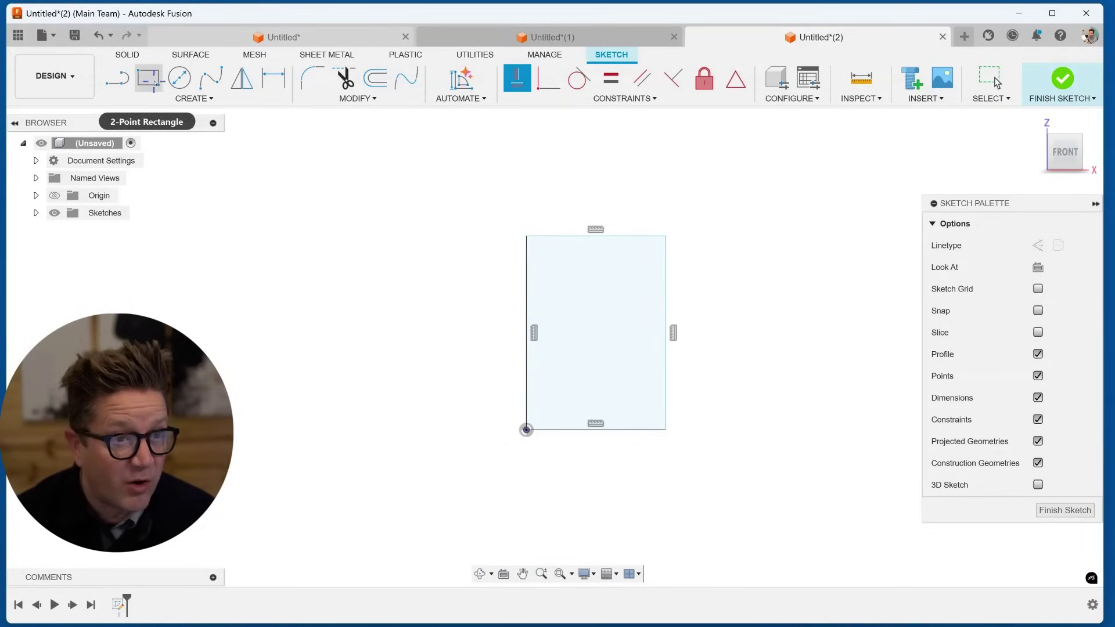
pyautogui.click(117, 78)
pyautogui.click(784, 229)
pyautogui.click(787, 458)
pyautogui.press('Escape')
# Move the separate line's upper endpoint and align it with the rectangle's upper-right corner using a Horizontal/Vertical constraint
pyautogui.moveTo(783, 229); pyautogui.dragTo(759, 260)
pyautogui.keyDown('shift'); pyautogui.click(666, 236); pyautogui.keyUp('shift')
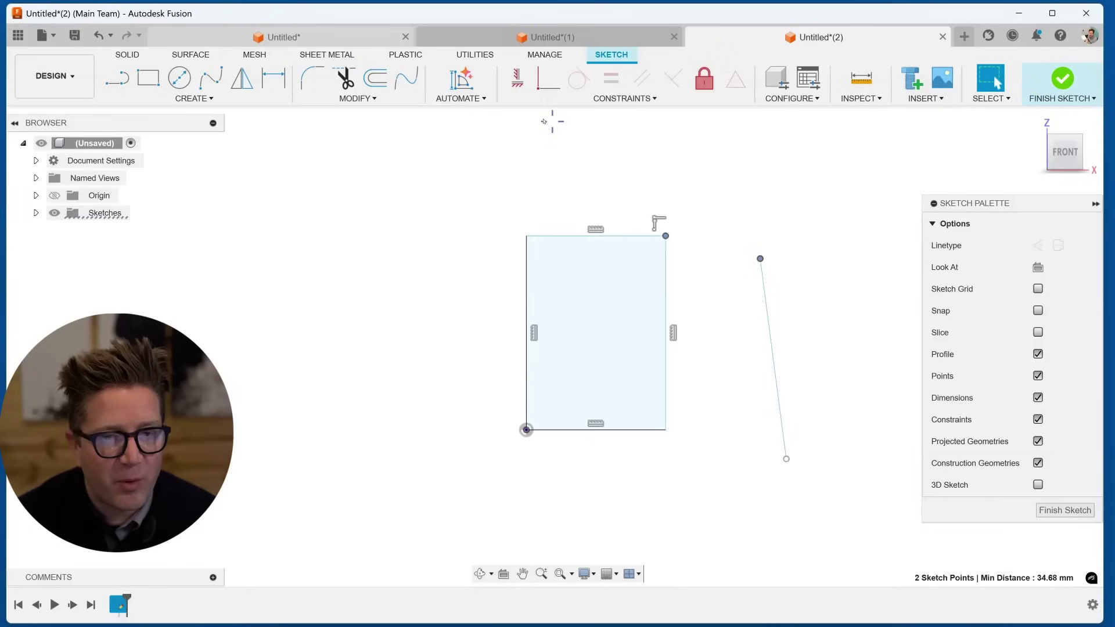
pyautogui.click(515, 82)
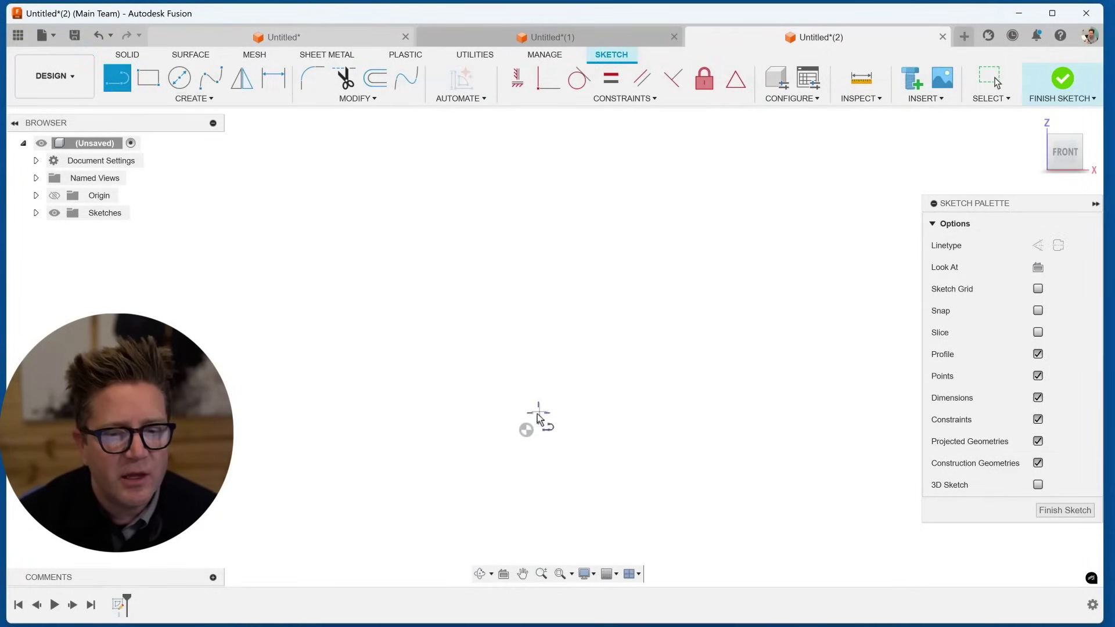
# Sketch three connected perpendicular lines from the origin: about 90 mm up, about 53 mm across, and partway back down
pyautogui.click(526, 430)
pyautogui.click(787, 430)
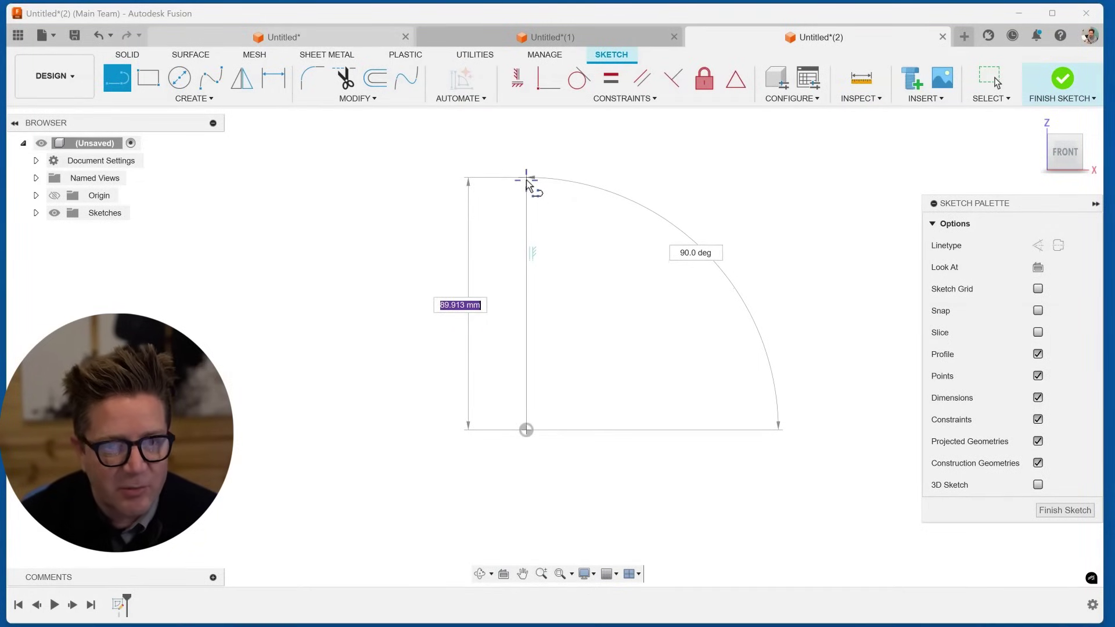
pyautogui.click(526, 180)
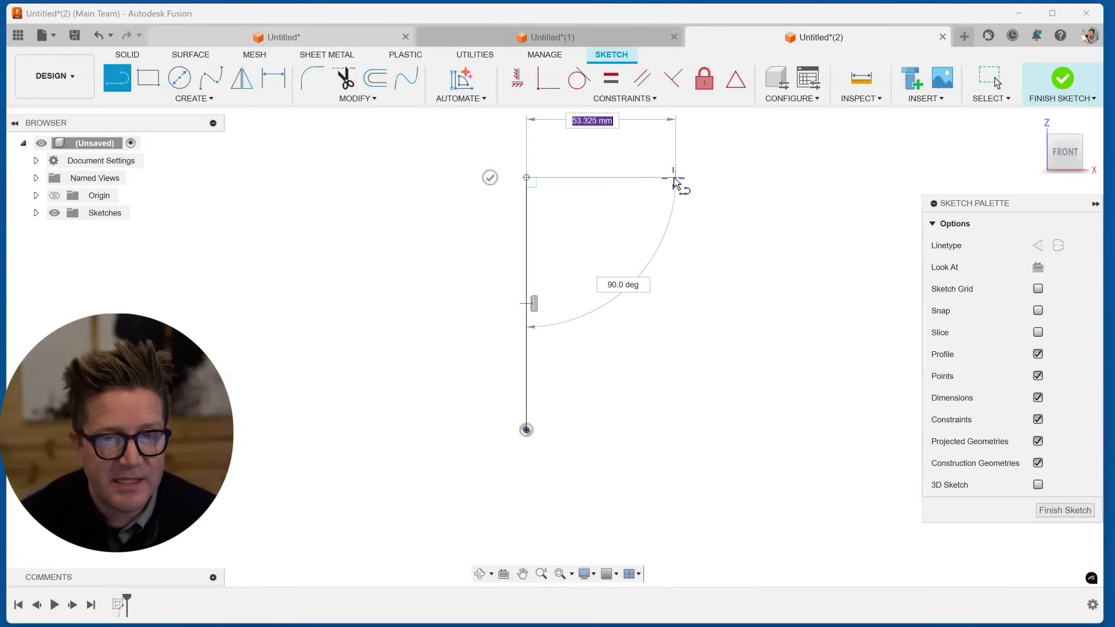
pyautogui.click(675, 178)
pyautogui.moveTo(672, 201); pyautogui.dragTo(674, 388)
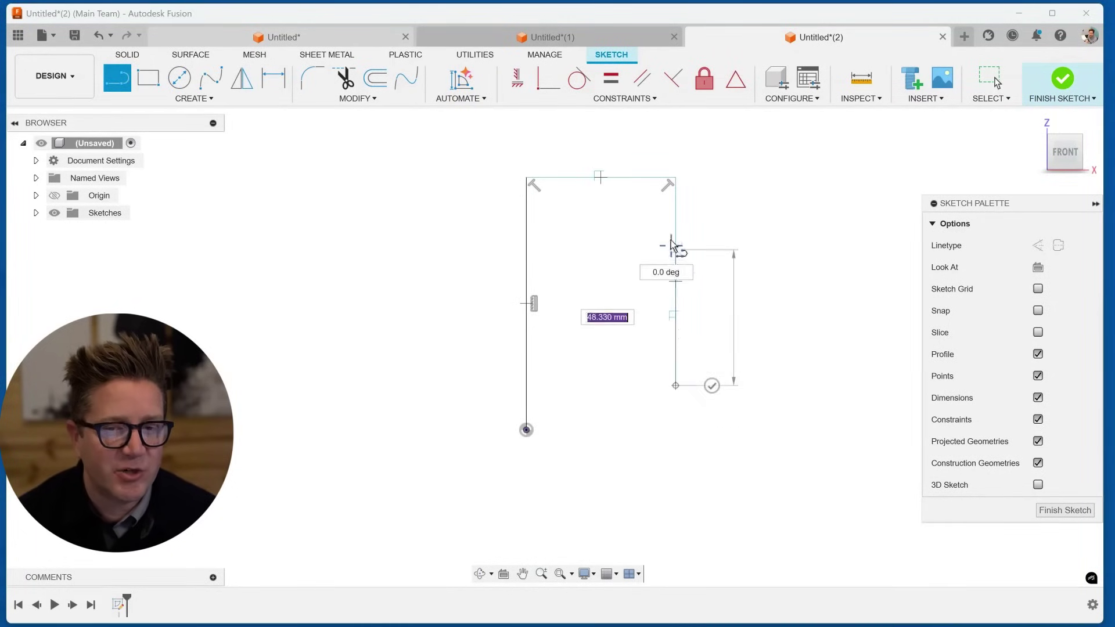
pyautogui.press('Escape')
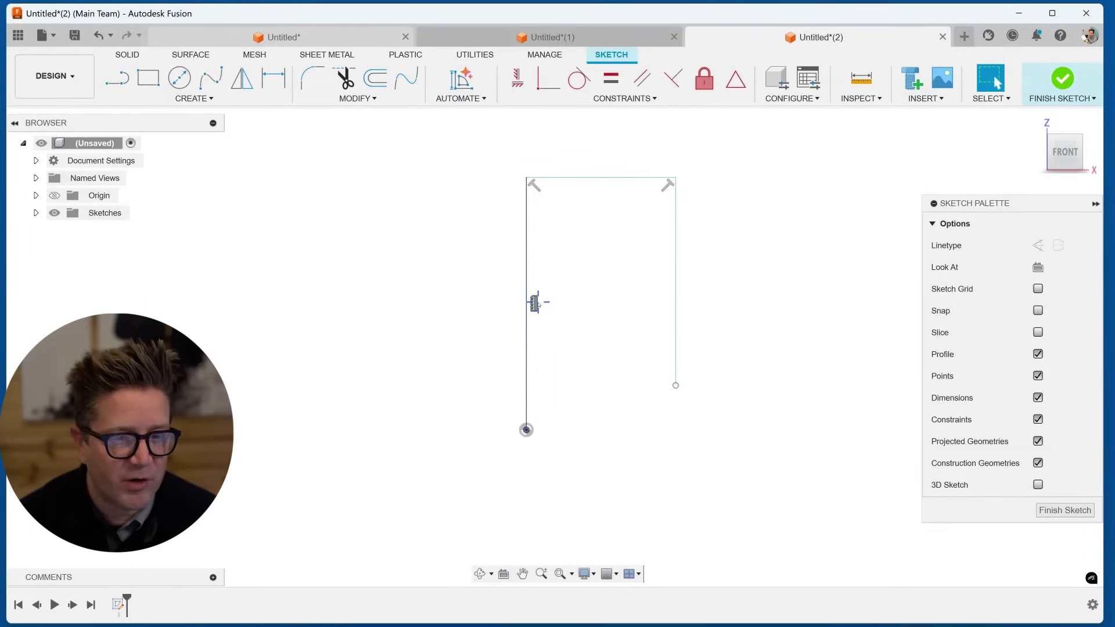
# Draw a separate slanted line across the open bottom of the profile, leaving both of its ends unattached
pyautogui.click(553, 84)
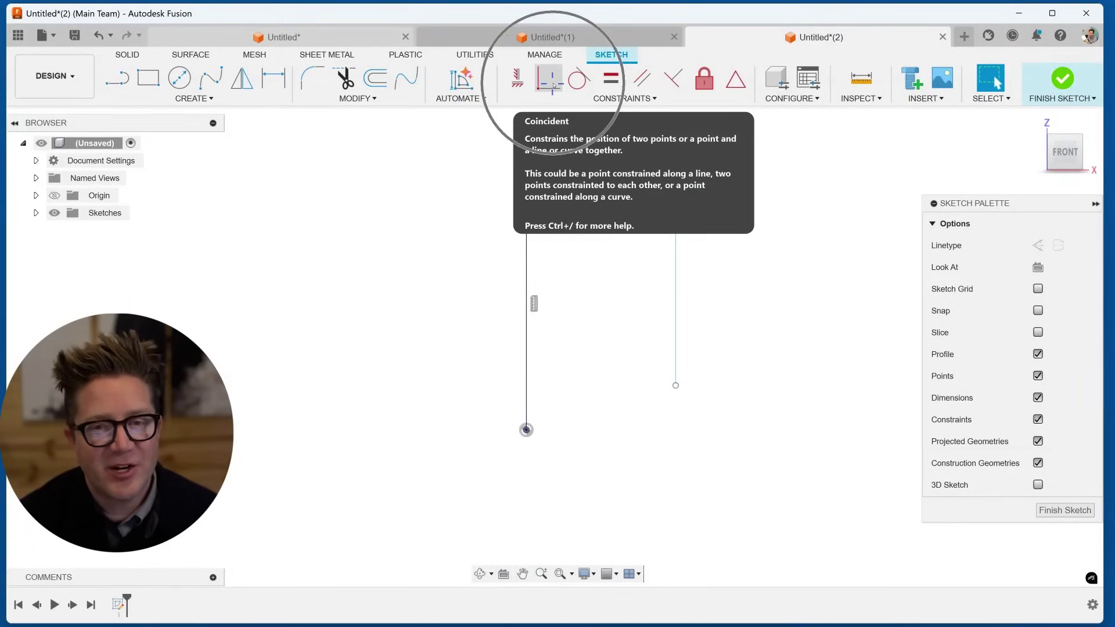
pyautogui.click(116, 77)
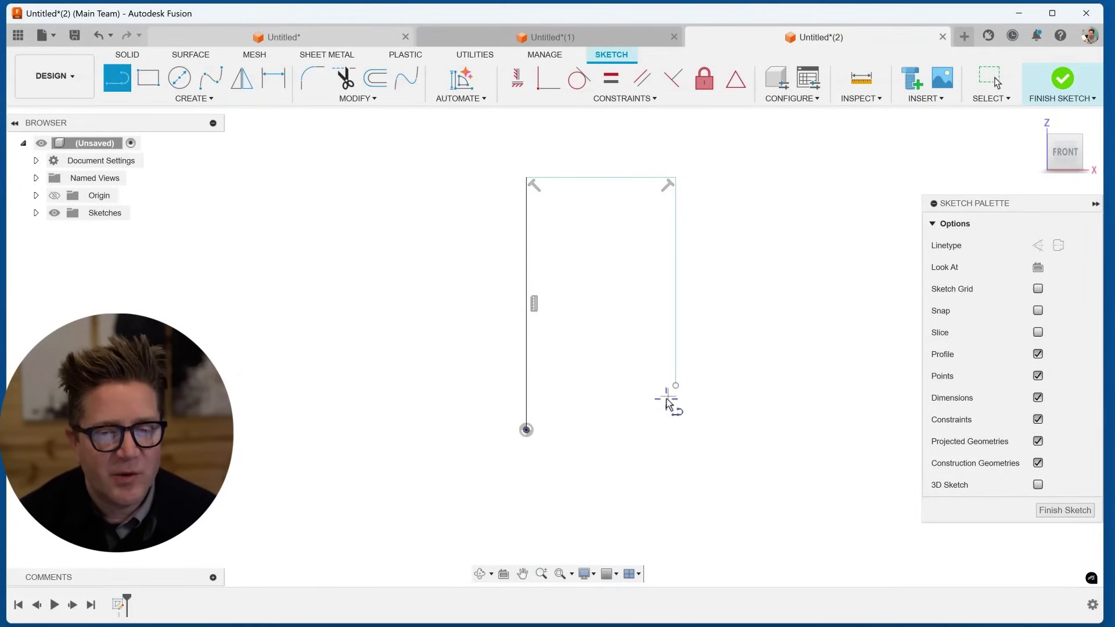
pyautogui.click(553, 445)
pyautogui.click(660, 395)
pyautogui.press('Escape')
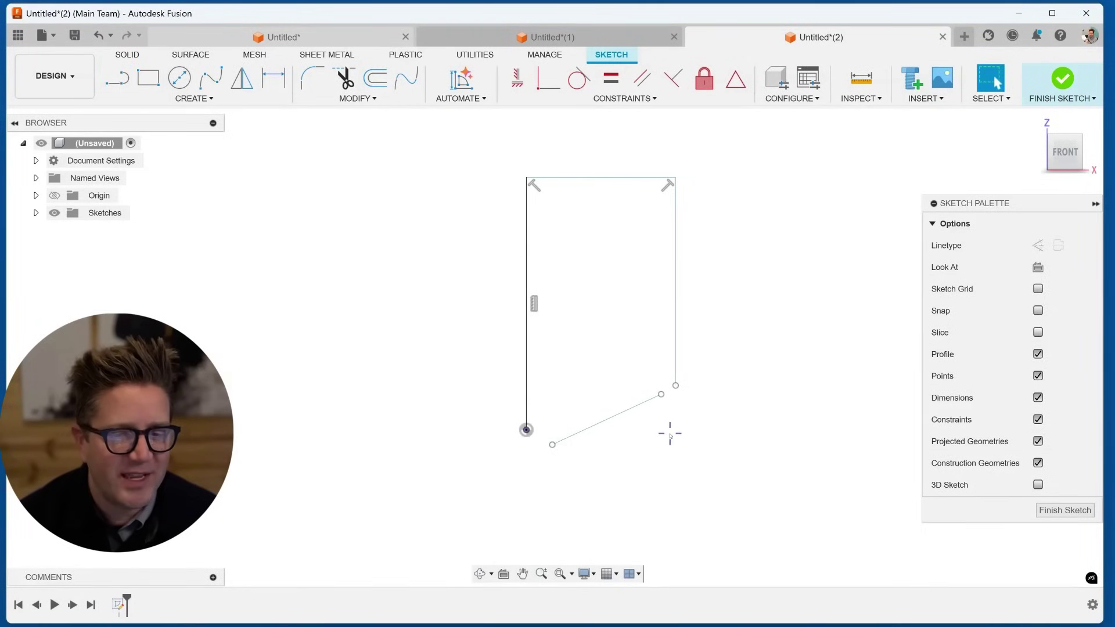
# Close the profile with Coincident constraints joining the slanted line's ends to the right side's lower endpoint and the origin
pyautogui.scroll(5, 666, 401)
pyautogui.click(652, 385)
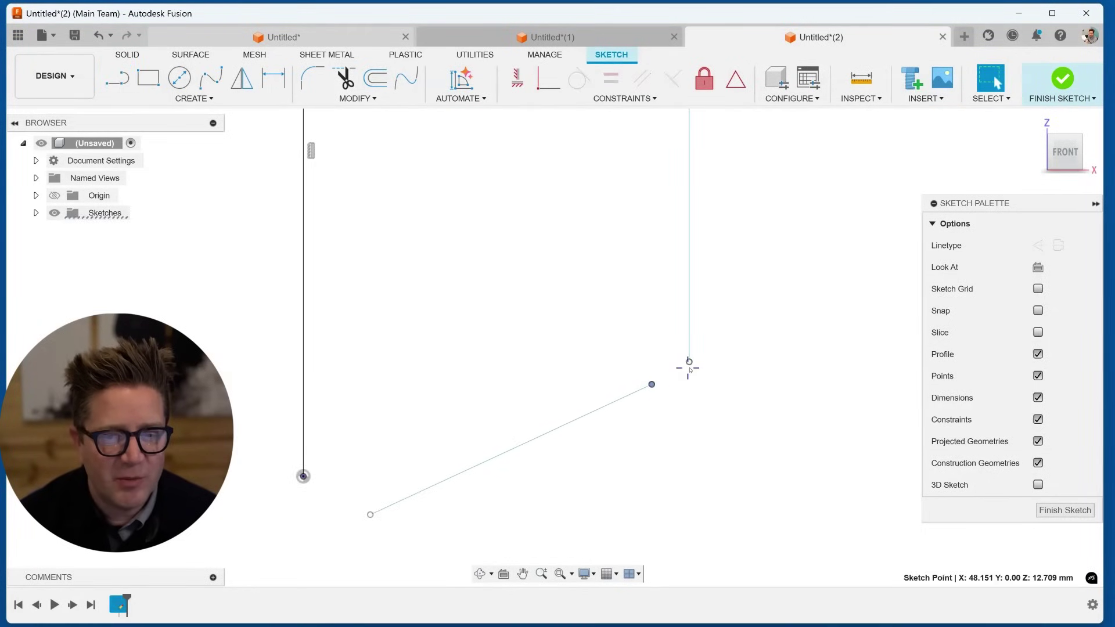
pyautogui.keyDown('shift'); pyautogui.click(689, 362); pyautogui.keyUp('shift')
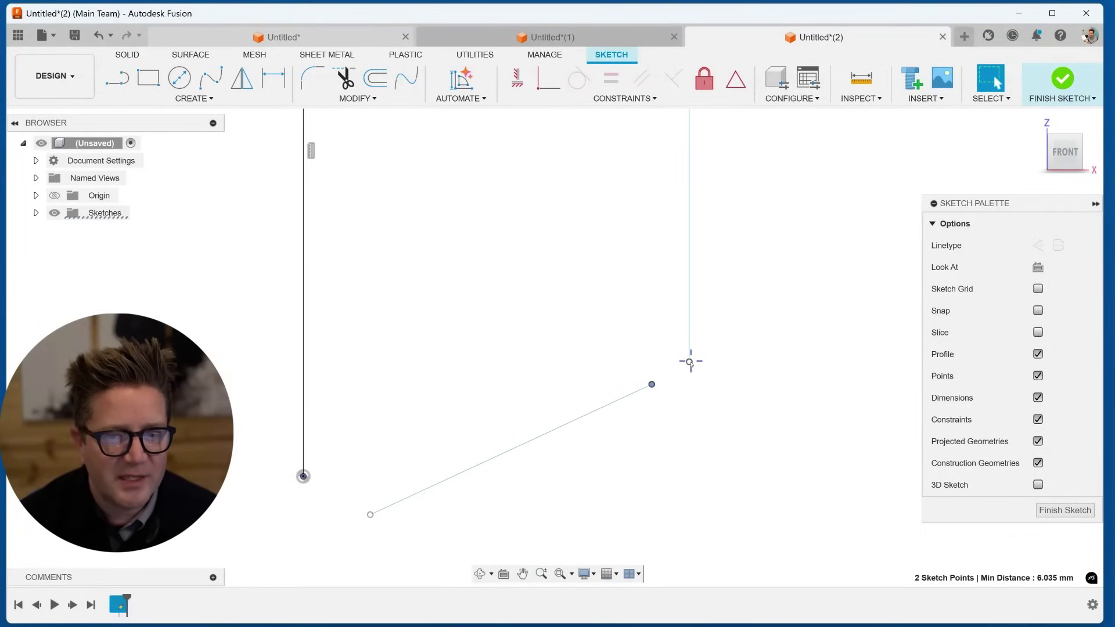
pyautogui.click(544, 83)
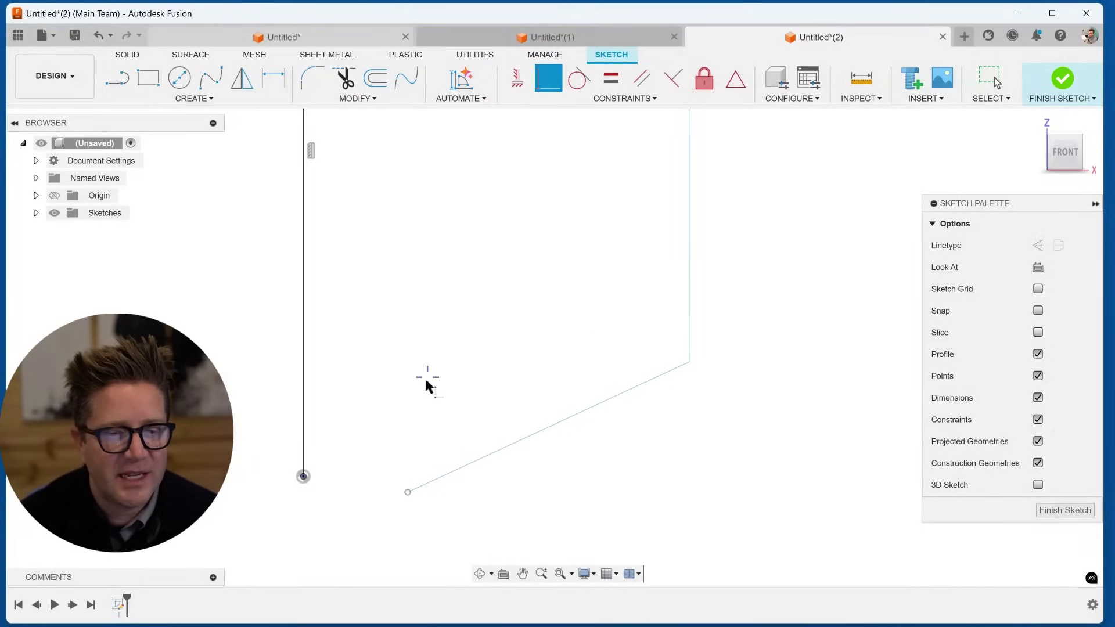
pyautogui.click(407, 491)
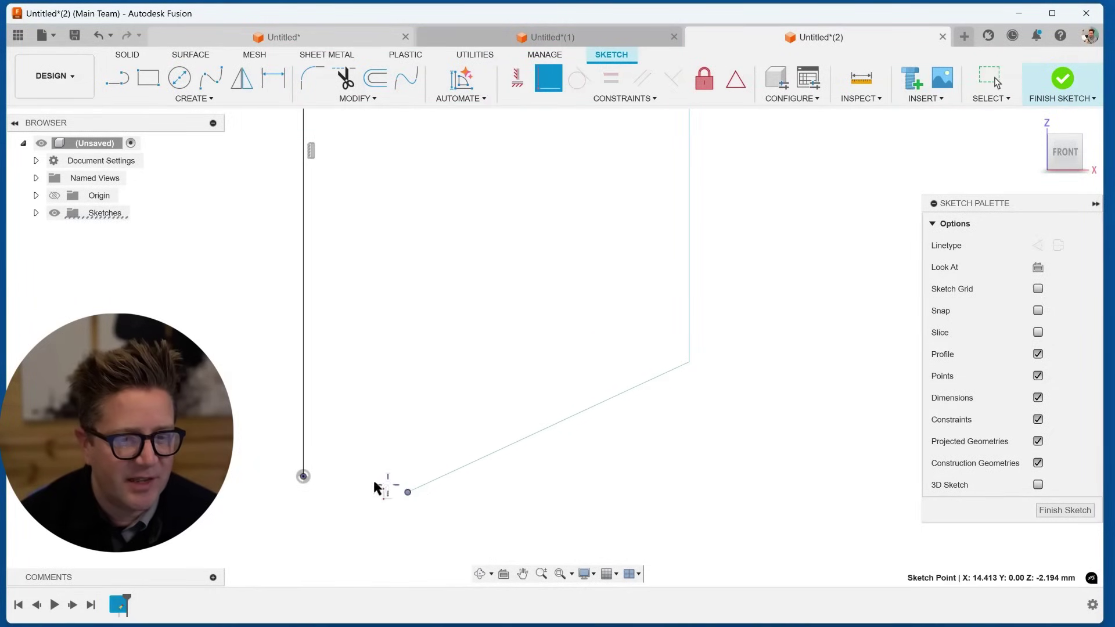
pyautogui.click(302, 476)
pyautogui.scroll(-5, 374, 462)
pyautogui.press('Escape')
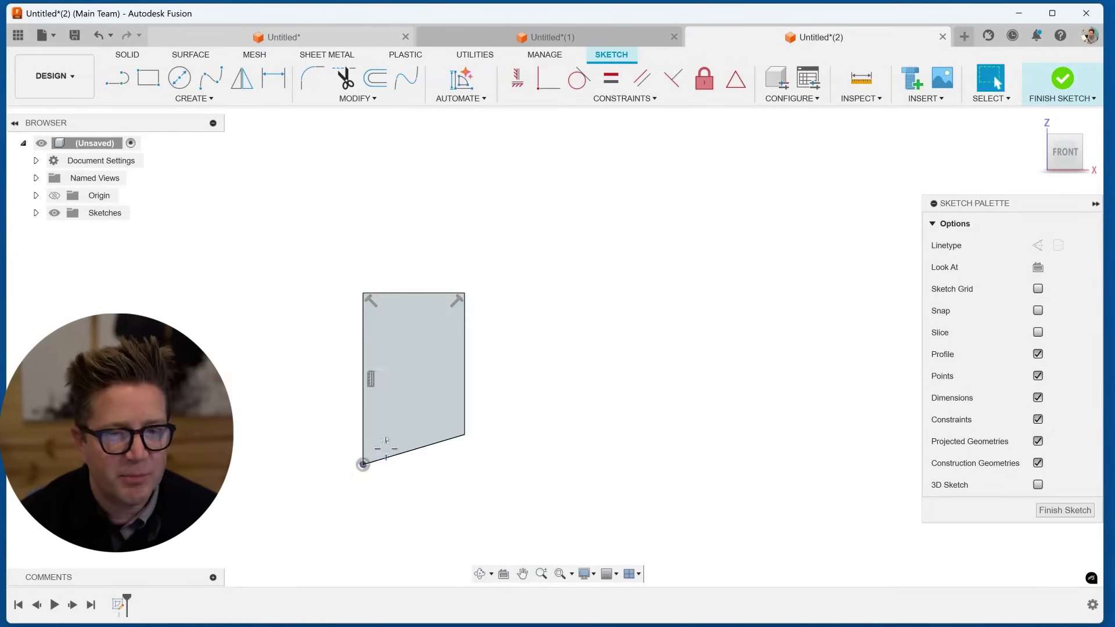
# Delete the whole closed profile and draw a circle above and to the right of the origin
pyautogui.moveTo(320, 261); pyautogui.dragTo(525, 493)
pyautogui.press('Delete')
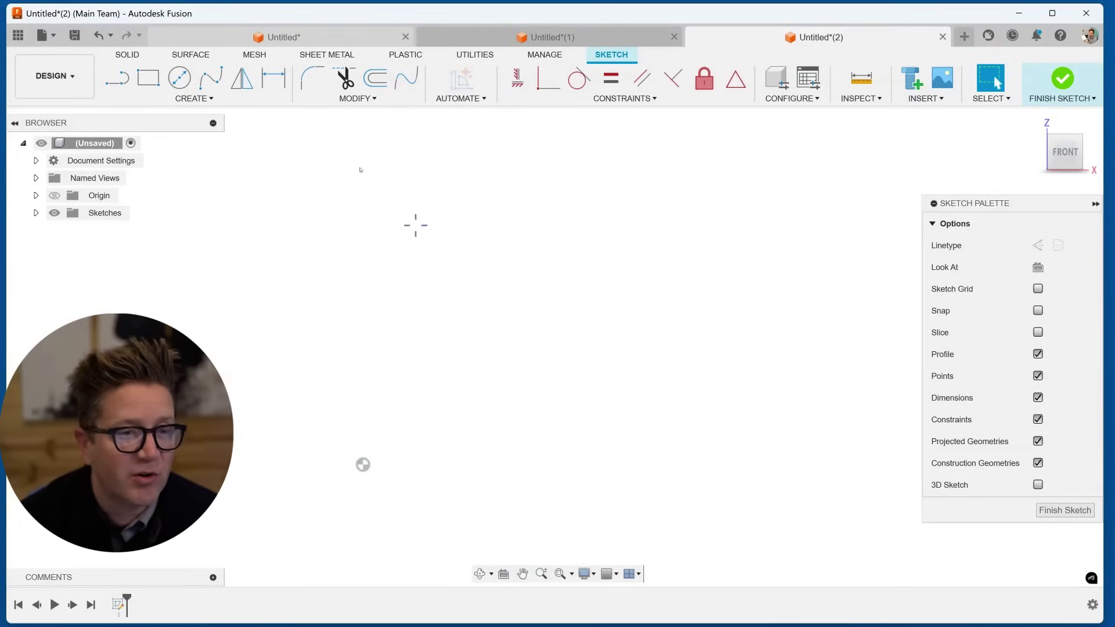
pyautogui.click(177, 79)
pyautogui.click(568, 267)
pyautogui.click(562, 360)
pyautogui.press('Escape')
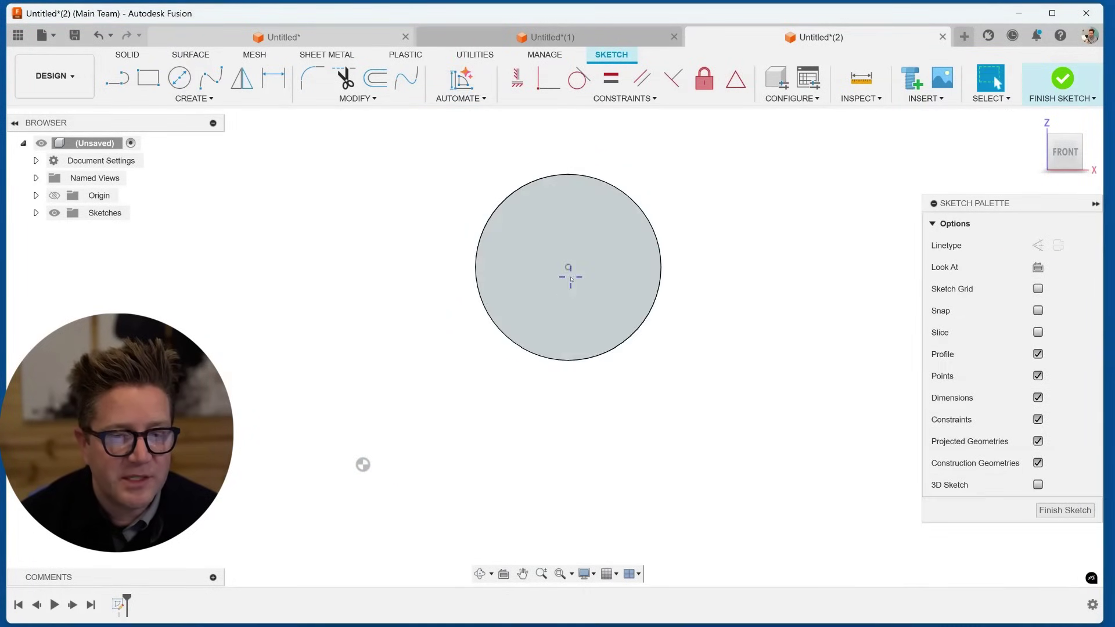
# Move the circle closer to the origin and fix its center to the origin with a Coincident constraint
pyautogui.moveTo(567, 268); pyautogui.dragTo(513, 334)
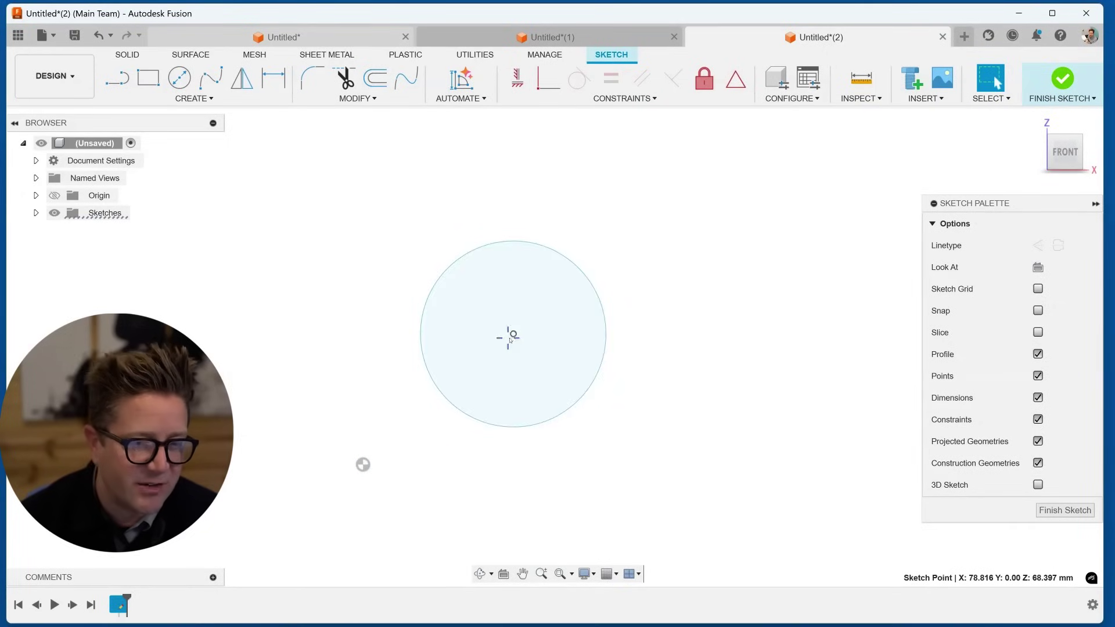
pyautogui.keyDown('shift'); pyautogui.click(361, 465); pyautogui.keyUp('shift')
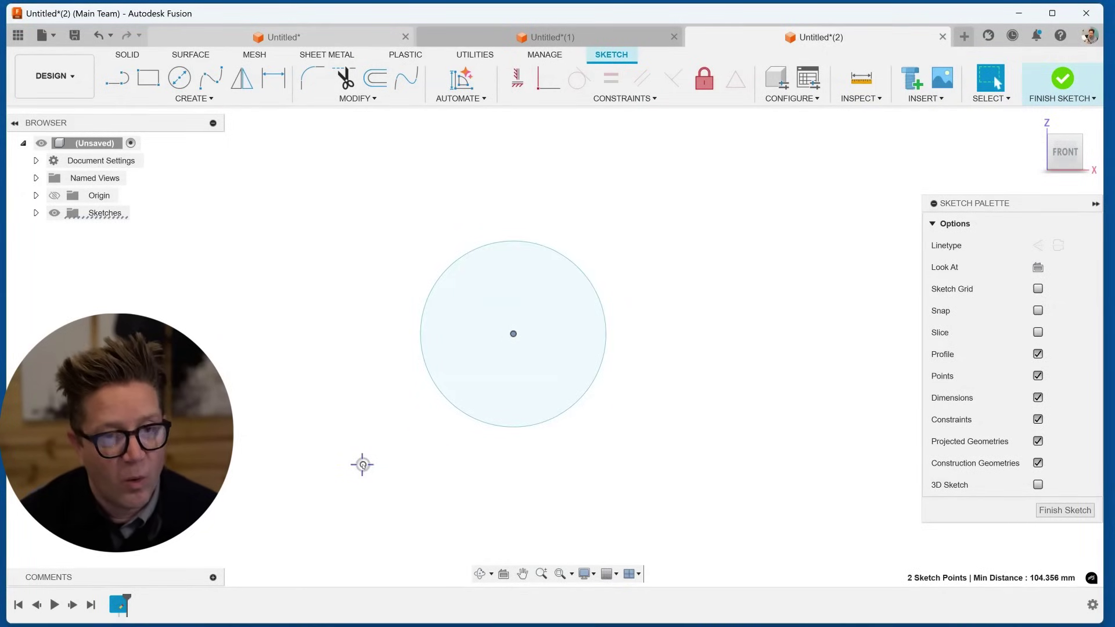
pyautogui.click(548, 78)
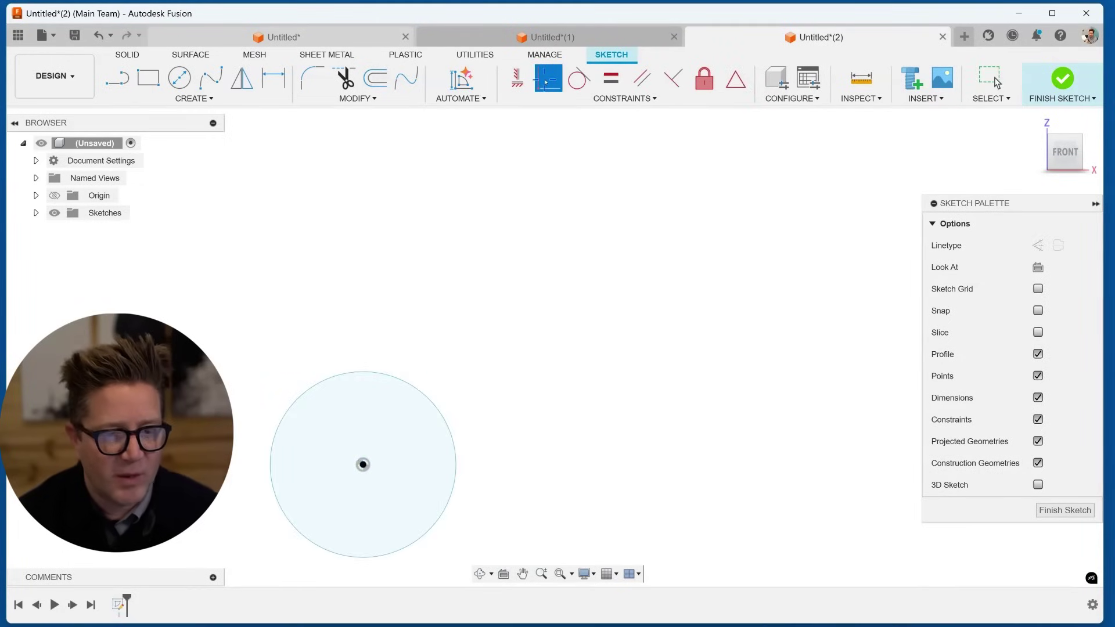
pyautogui.moveTo(453, 377); pyautogui.dragTo(660, 274, button='middle')
pyautogui.scroll(3, 642, 344)
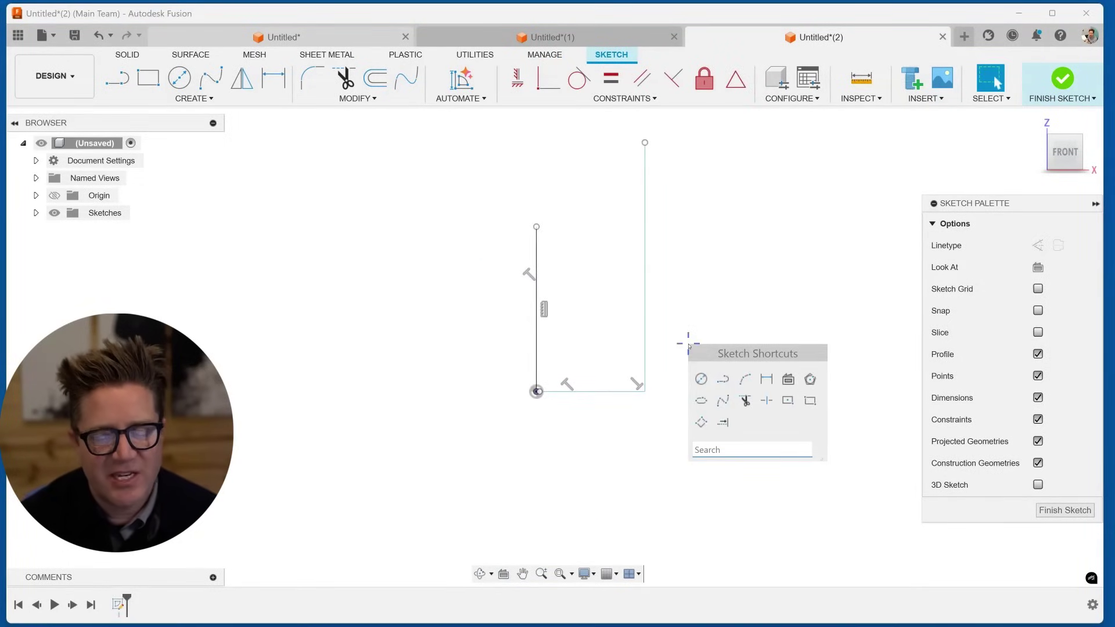
# Draw a three-point arc bulging up and left between the upper endpoints of the profile's two vertical lines
pyautogui.write('arc')
pyautogui.click(720, 469)
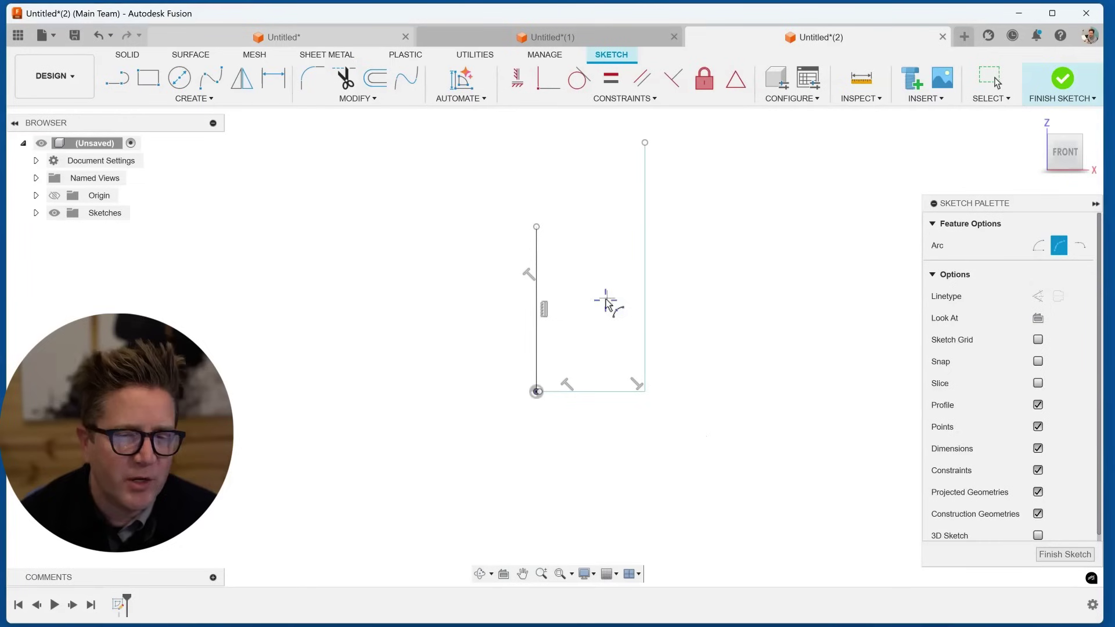
pyautogui.scroll(1, 608, 173)
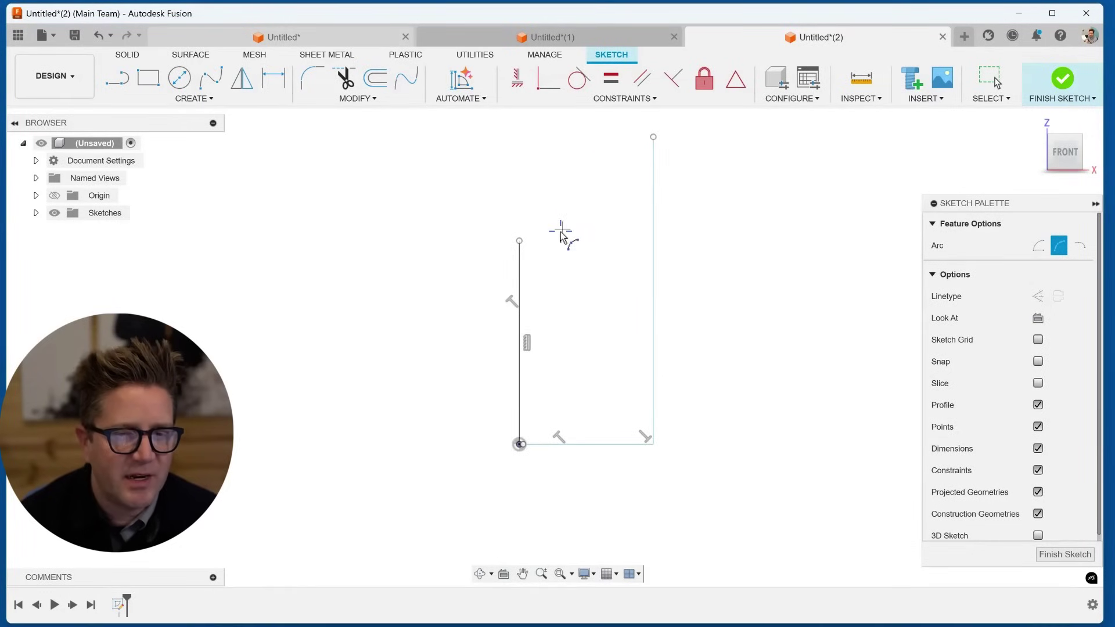
pyautogui.click(520, 241)
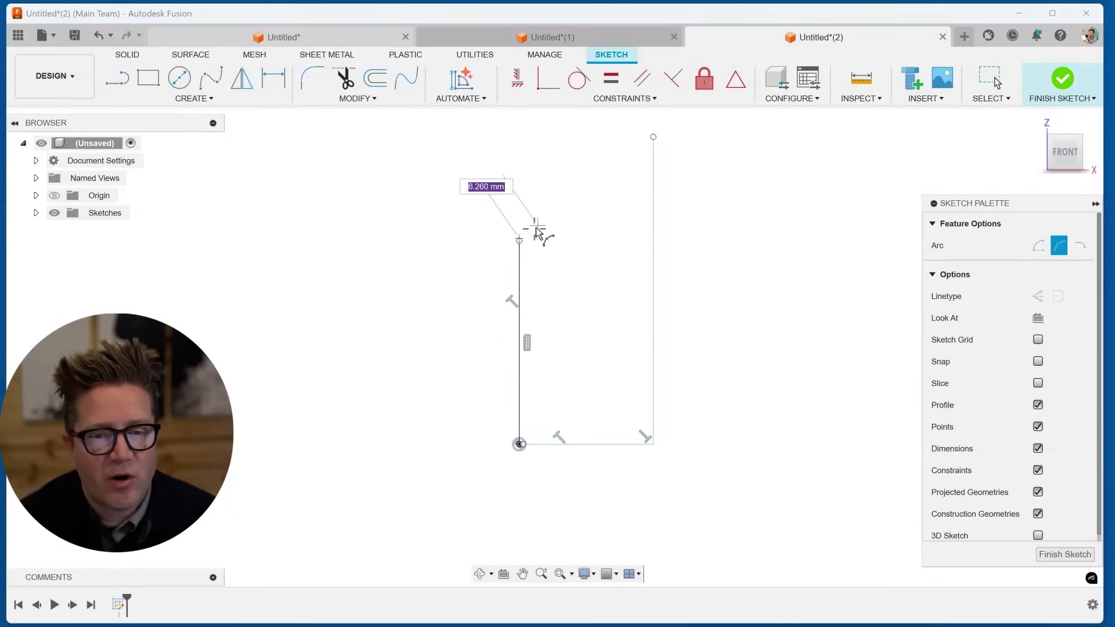
pyautogui.click(653, 138)
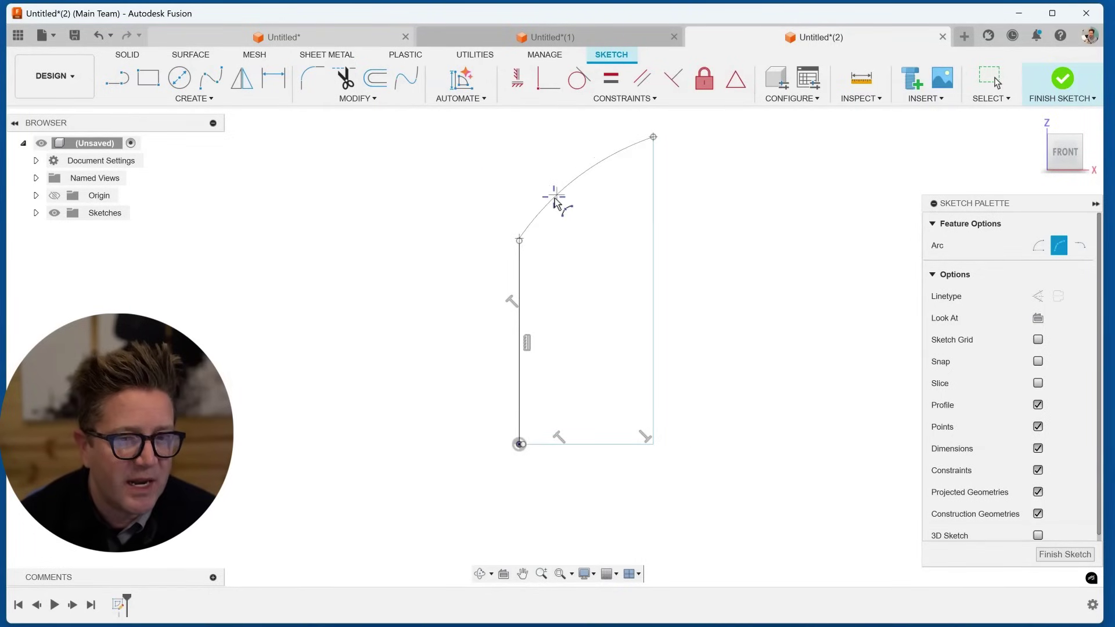
pyautogui.click(557, 204)
pyautogui.scroll(5, 537, 241)
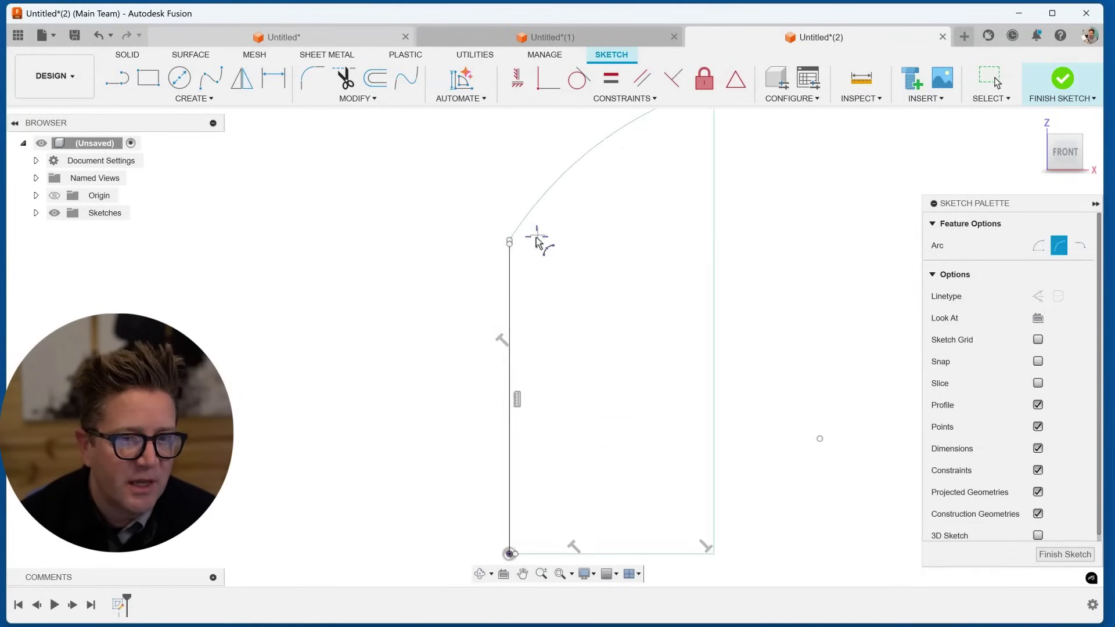
pyautogui.press('Escape')
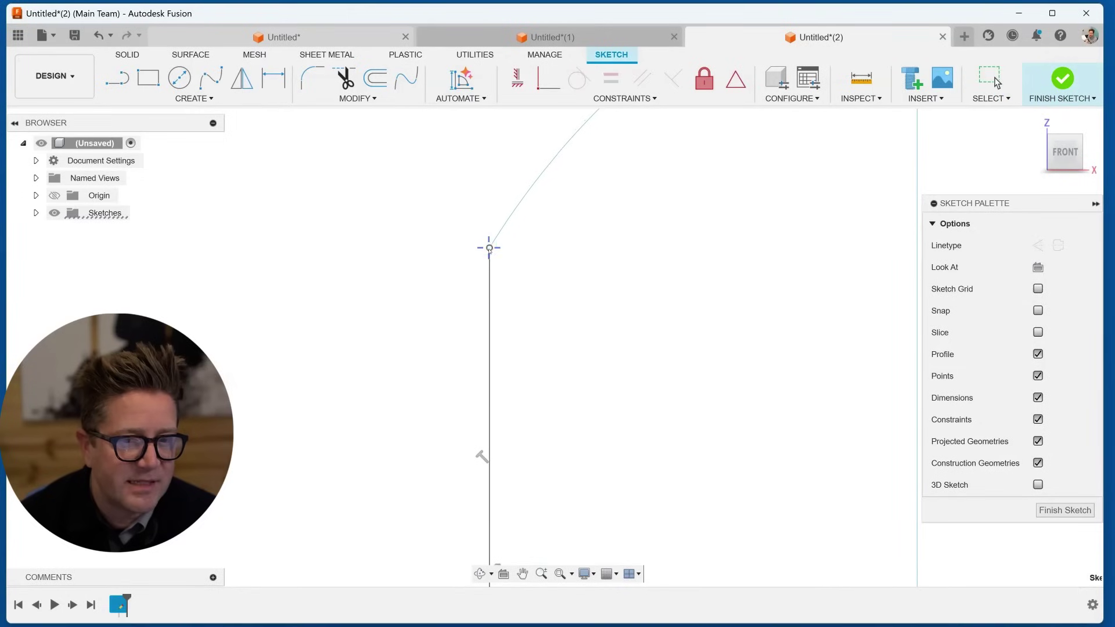
# Apply a Tangent constraint between the left vertical line and the arc joined to its upper end
pyautogui.scroll(-2, 509, 263)
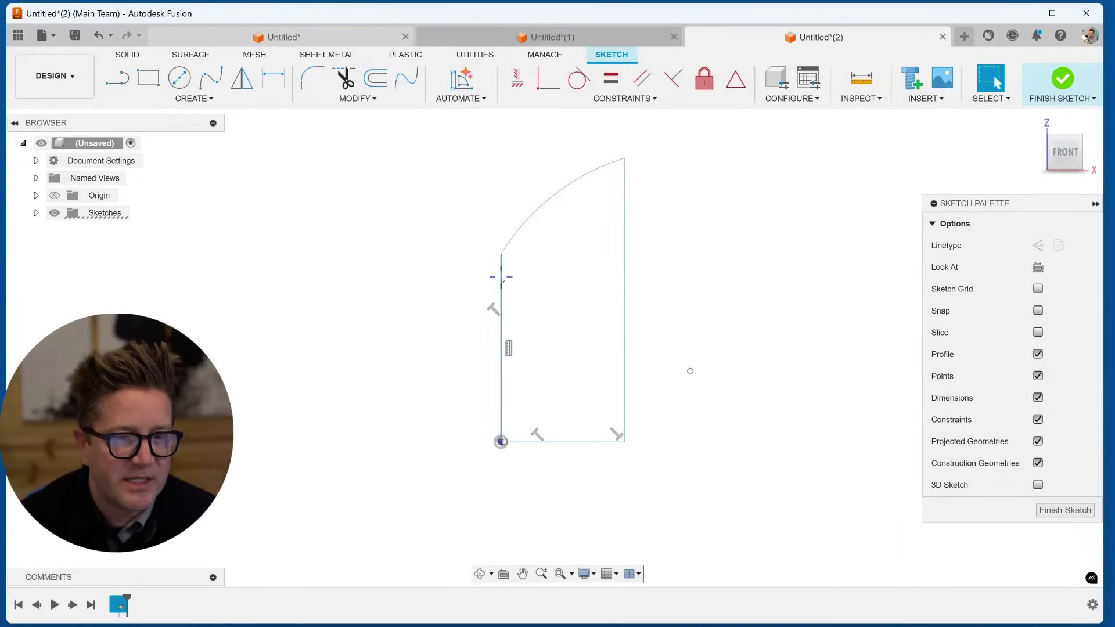
pyautogui.click(501, 278)
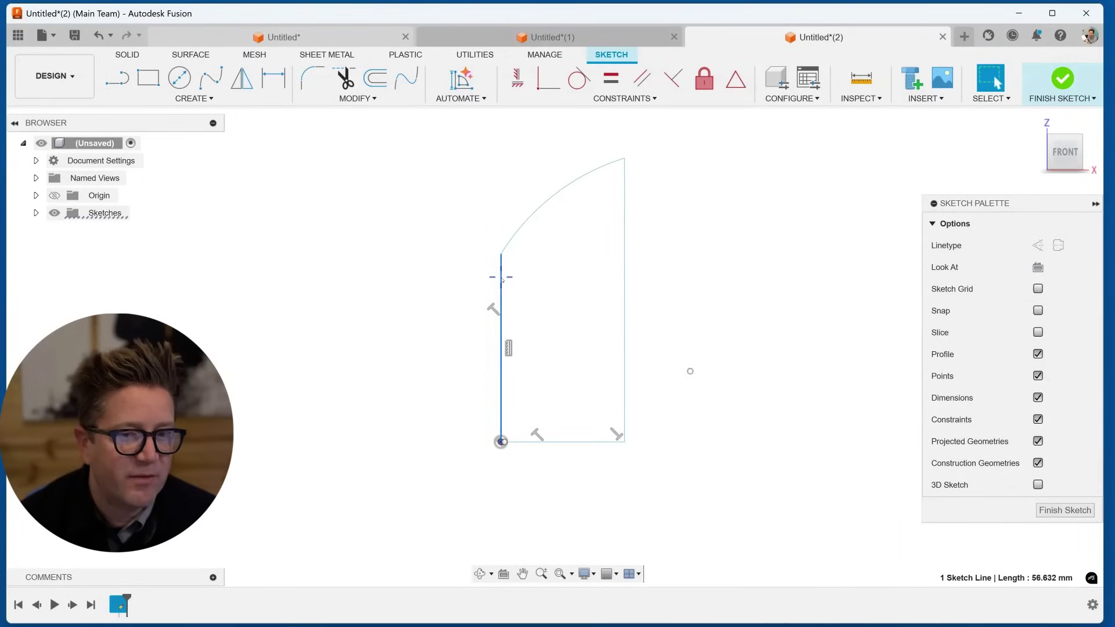
pyautogui.keyDown('shift'); pyautogui.click(508, 242); pyautogui.keyUp('shift')
pyautogui.click(580, 79)
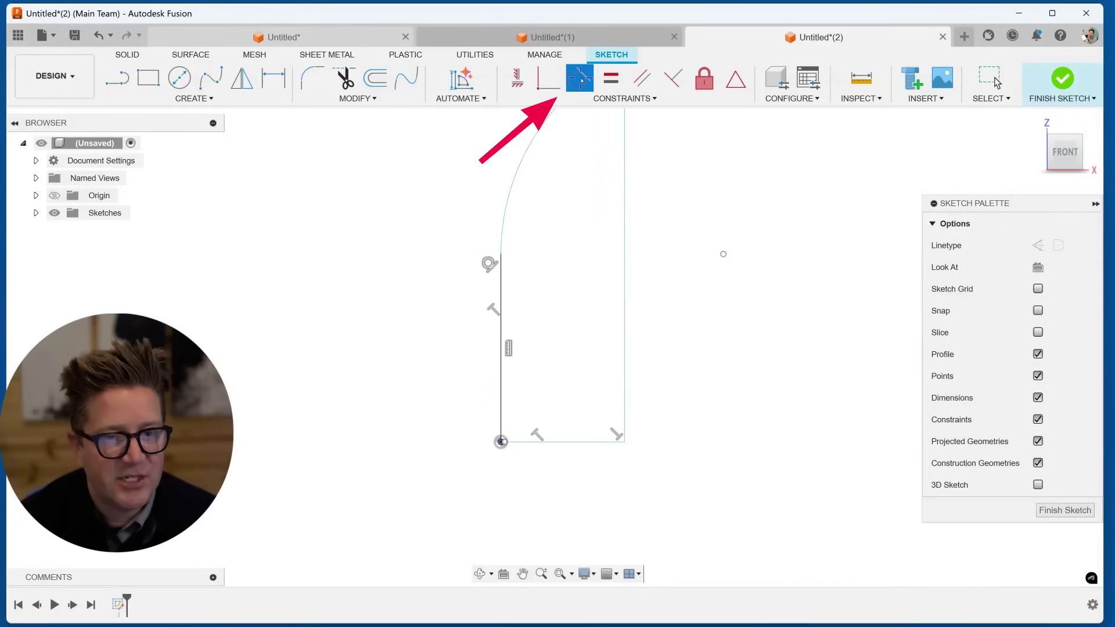
pyautogui.scroll(-2, 500, 247)
pyautogui.scroll(1, 496, 284)
pyautogui.scroll(-1, 578, 271)
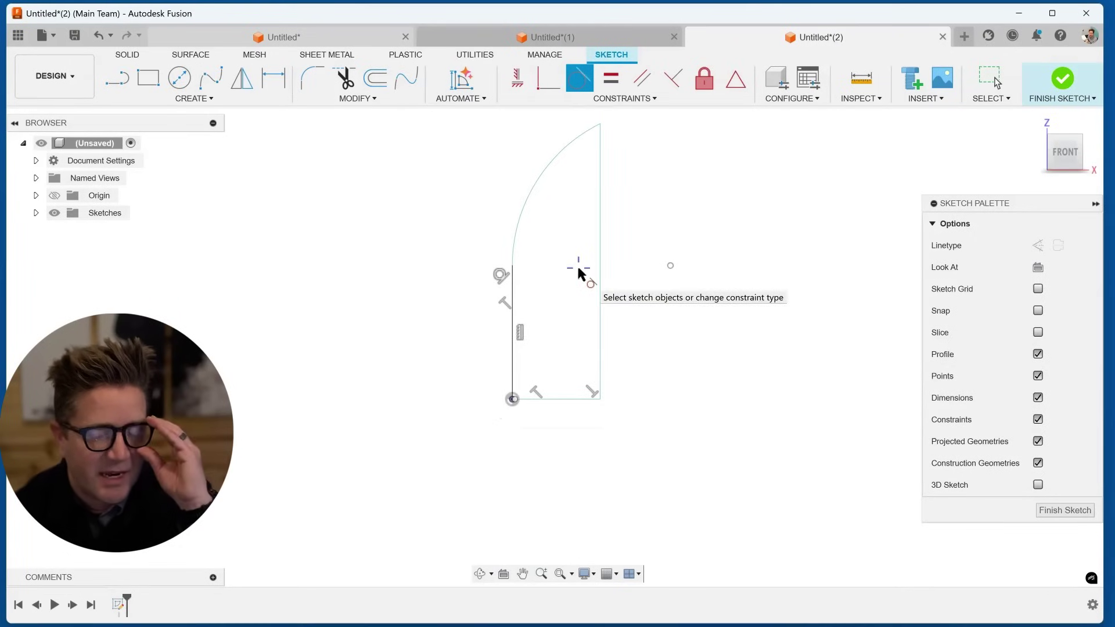
pyautogui.scroll(1, 578, 270)
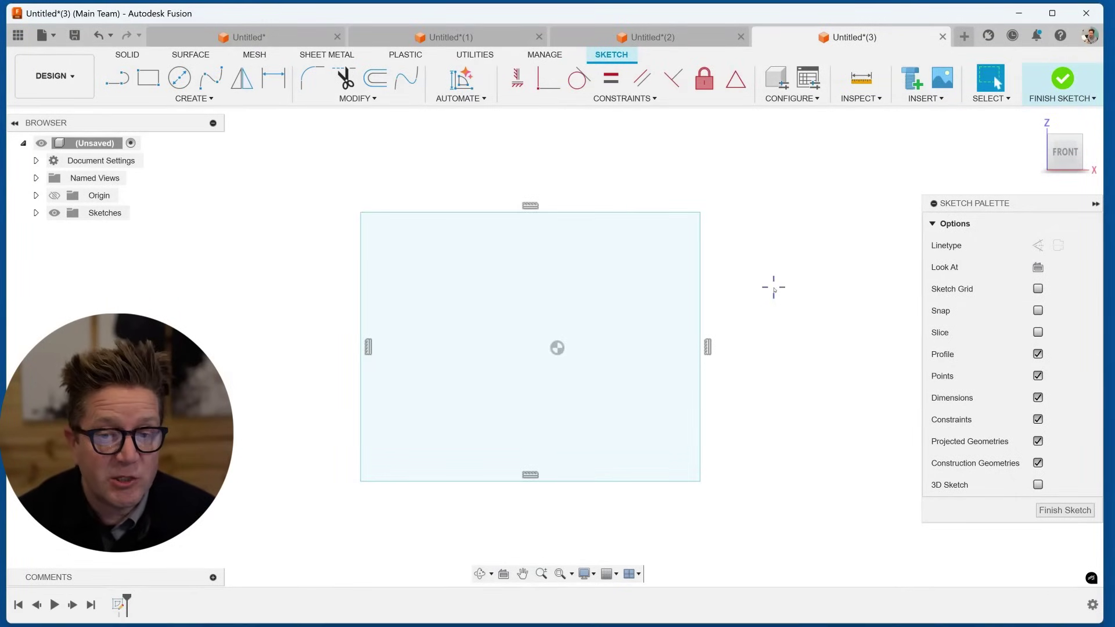
# Apply an Equal constraint between the rectangle's top and right edges
pyautogui.click(700, 269)
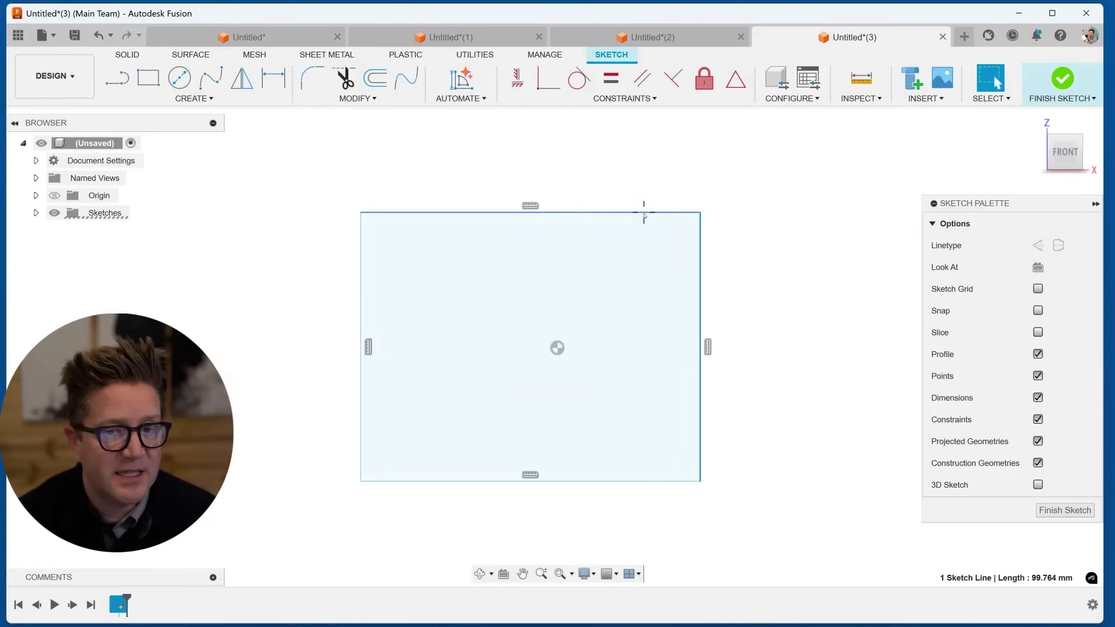
pyautogui.doubleClick(643, 213)
pyautogui.click(783, 251)
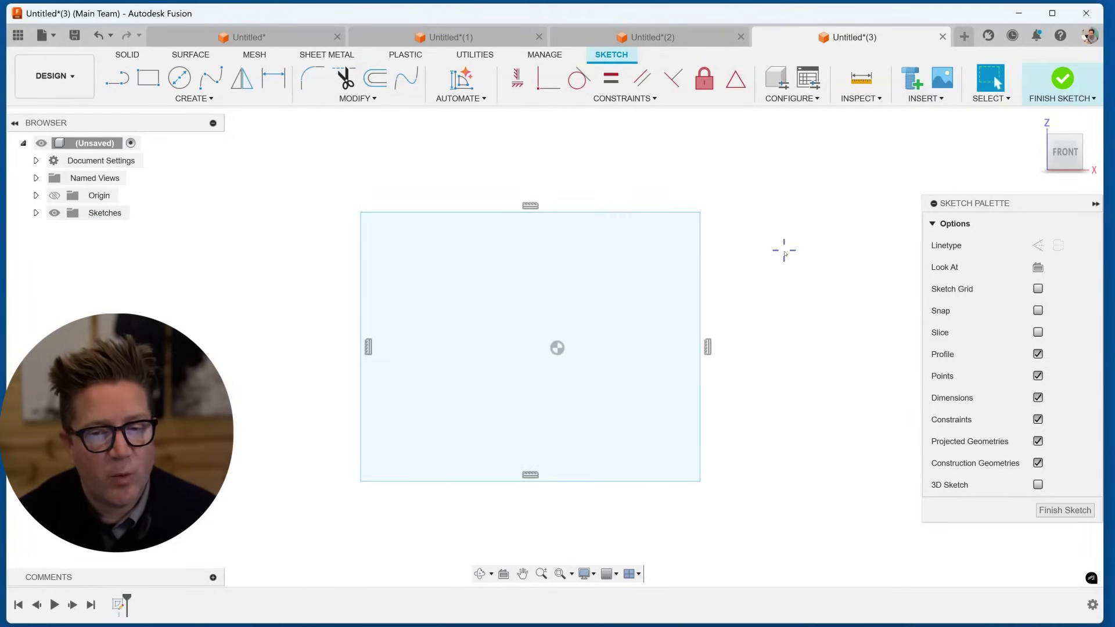
pyautogui.click(611, 78)
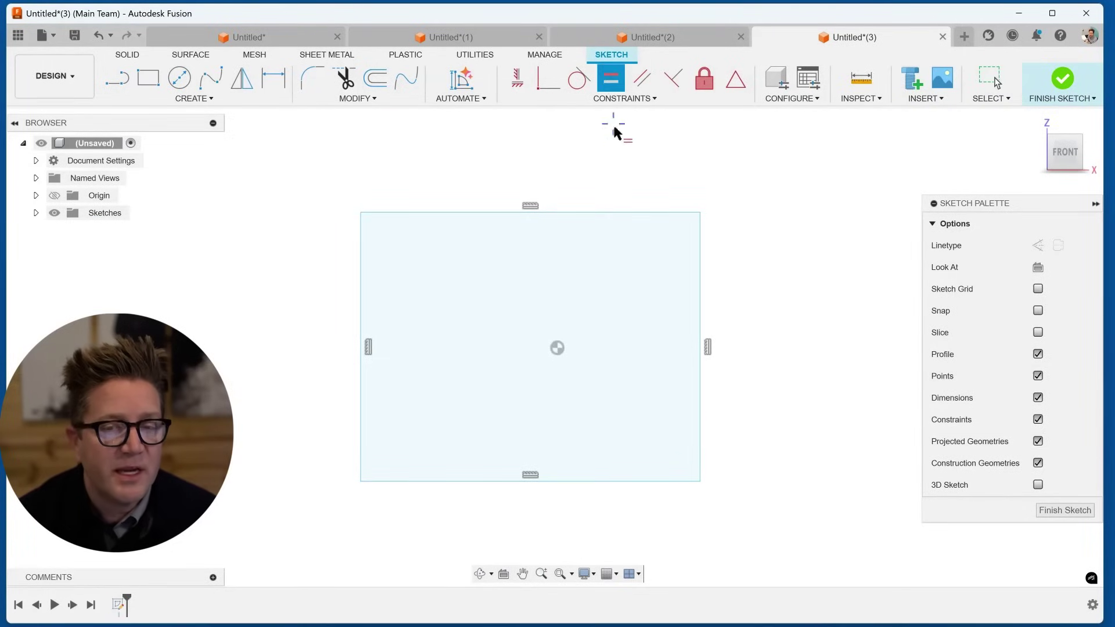
pyautogui.click(624, 212)
pyautogui.click(701, 261)
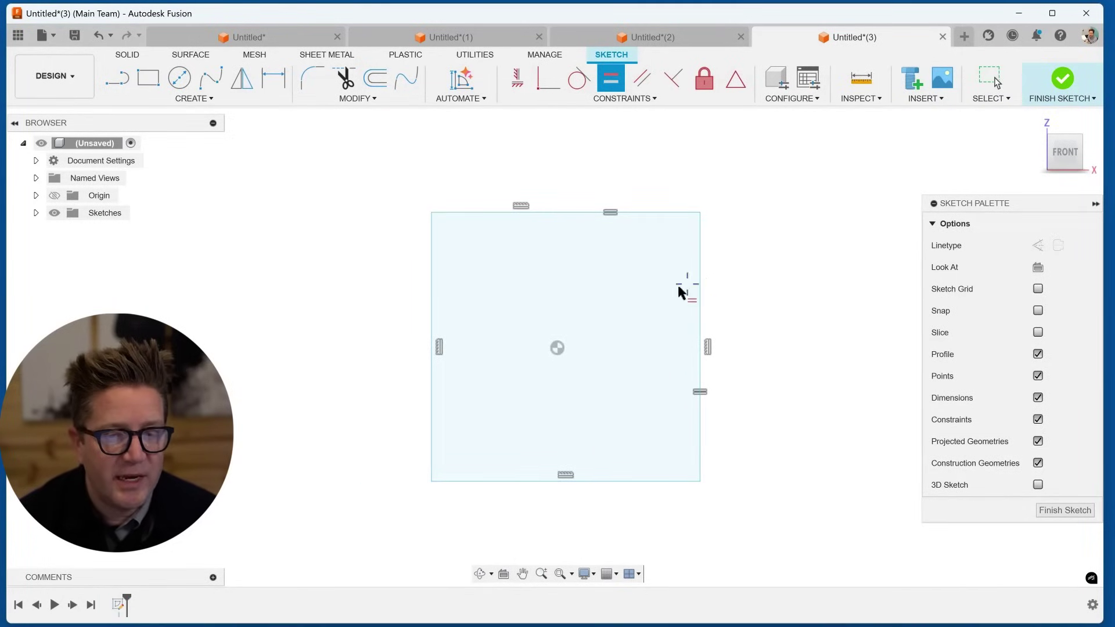
pyautogui.press('Escape')
# Dimension the square's right edge at 100 mm
pyautogui.press('d')
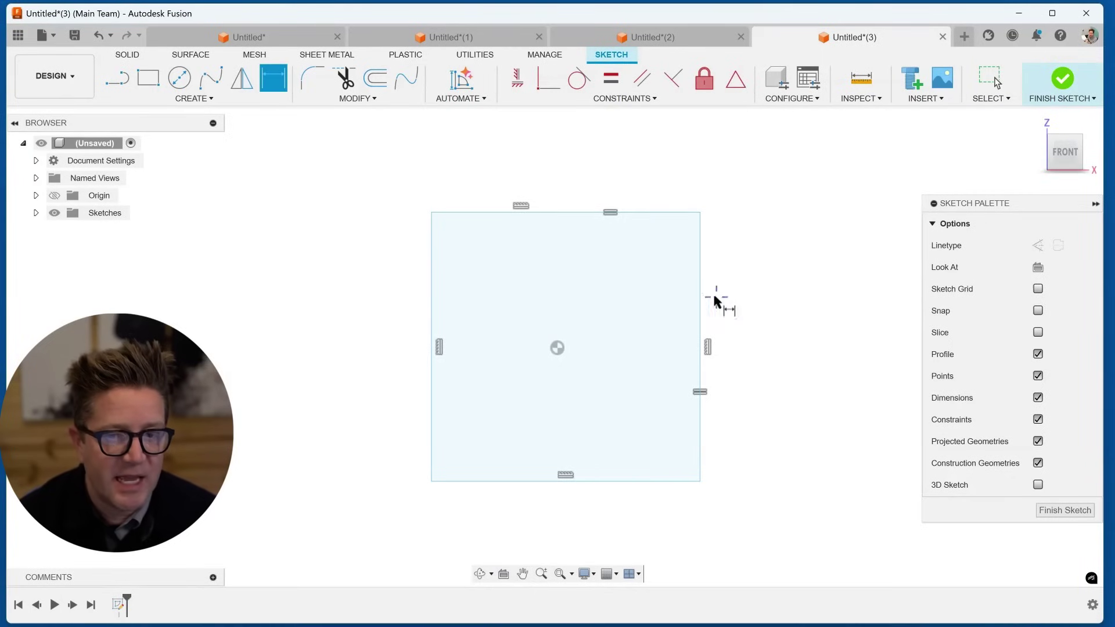
pyautogui.click(699, 298)
pyautogui.click(801, 306)
pyautogui.write('100')
pyautogui.press('Return')
pyautogui.scroll(2, 732, 305)
pyautogui.scroll(-4, 665, 301)
pyautogui.press('Escape')
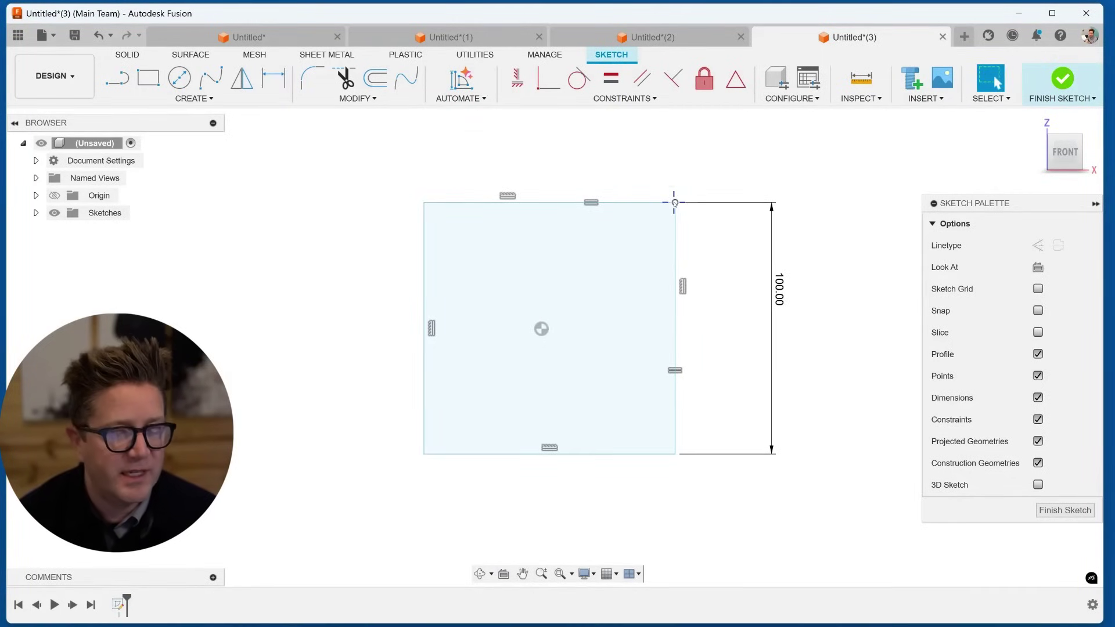
# Add driven dimensions to the square's top, left and bottom edges
pyautogui.press('d')
pyautogui.click(619, 200)
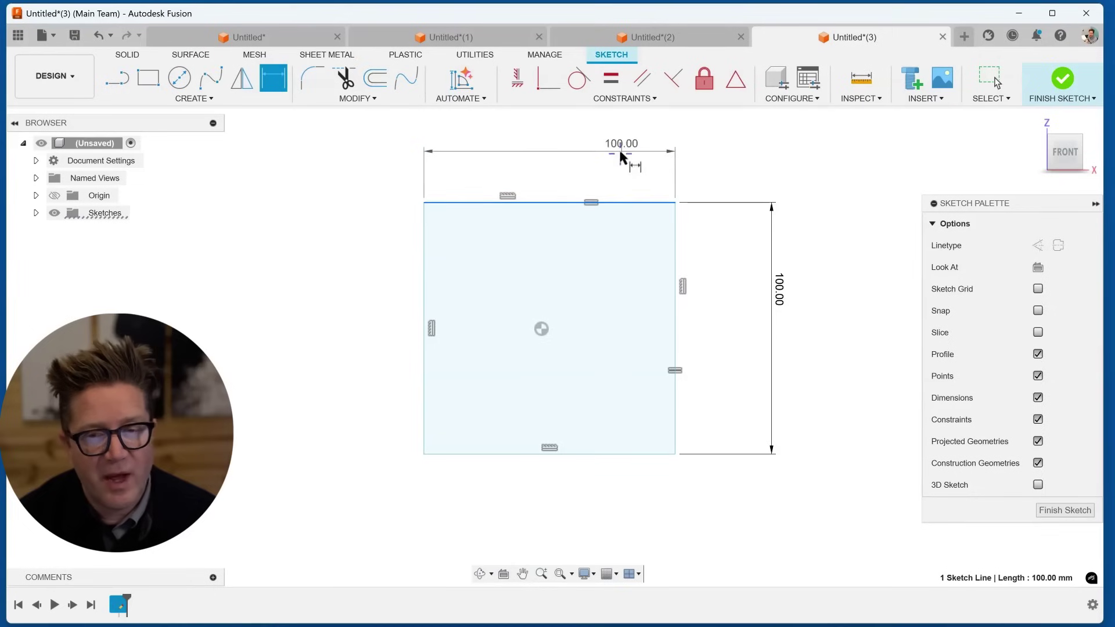
pyautogui.click(620, 149)
pyautogui.click(636, 364)
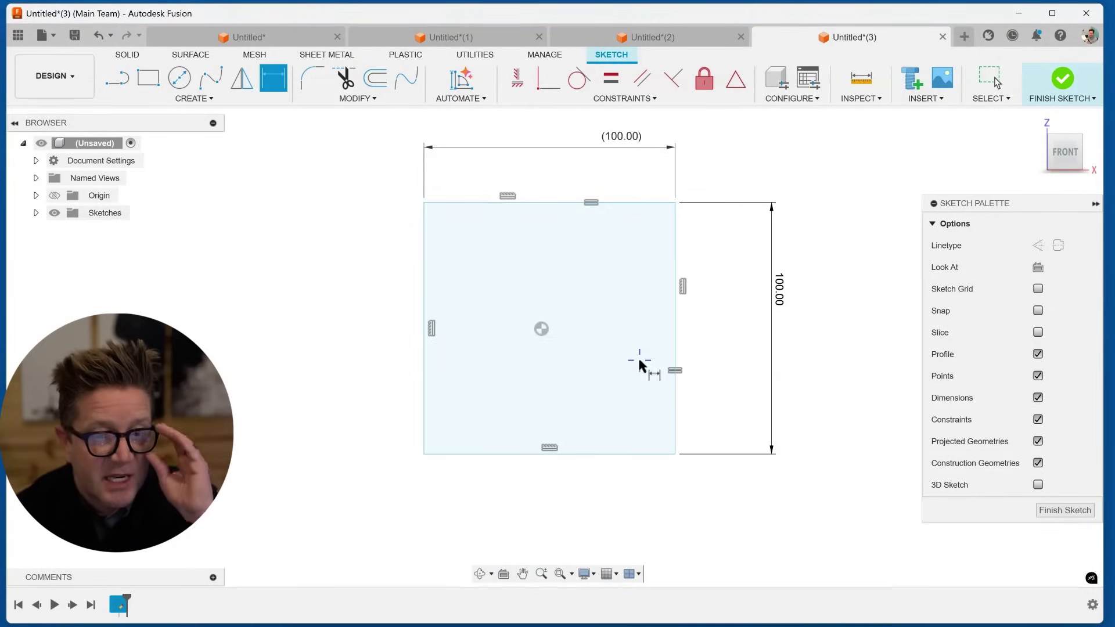
pyautogui.click(424, 290)
pyautogui.click(372, 283)
pyautogui.click(607, 364)
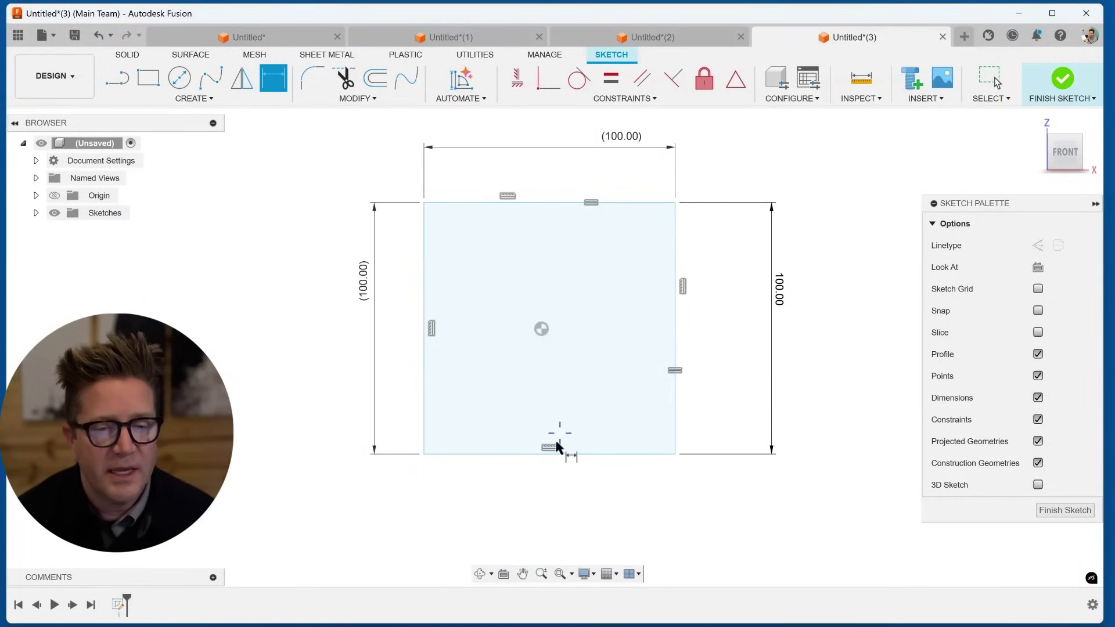
pyautogui.click(560, 454)
pyautogui.click(559, 486)
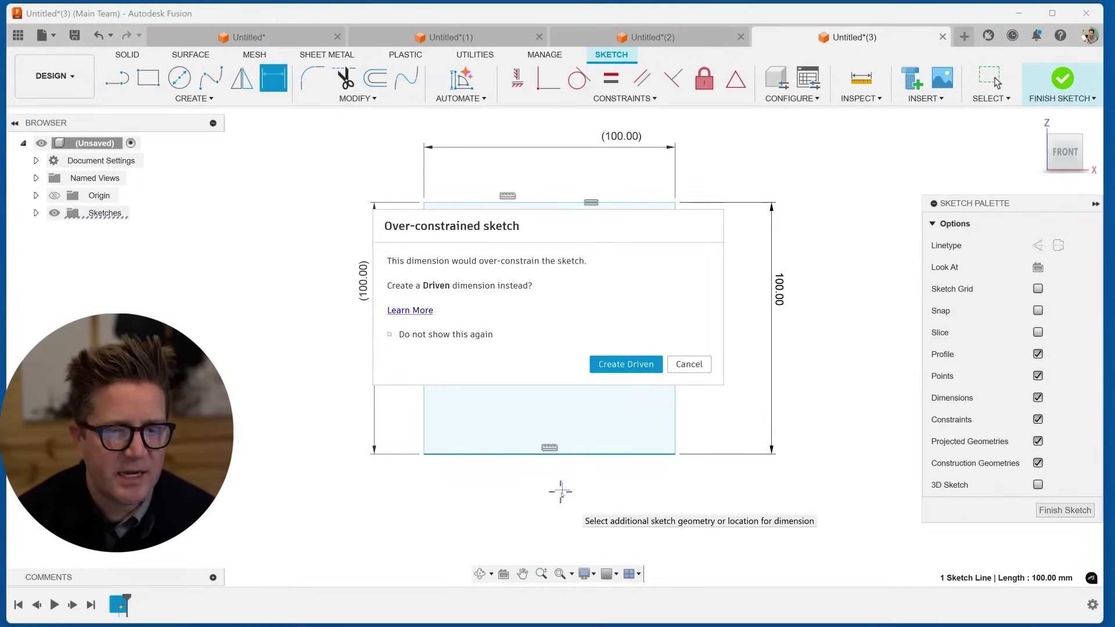
pyautogui.click(615, 364)
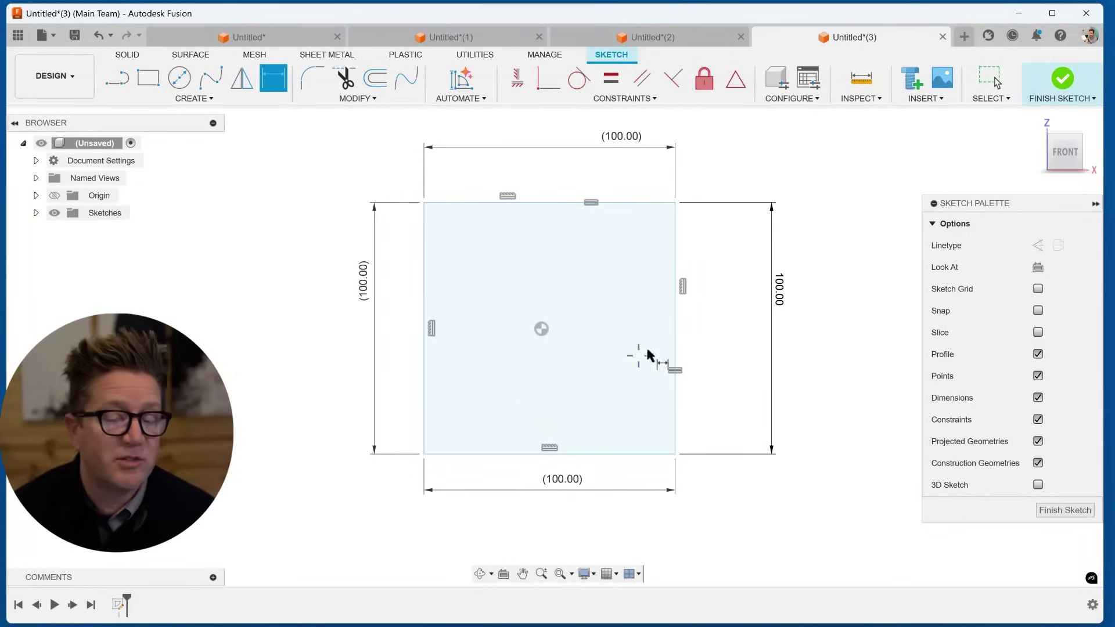
# Set the square's right edge dimension to 200 mm
pyautogui.doubleClick(781, 289)
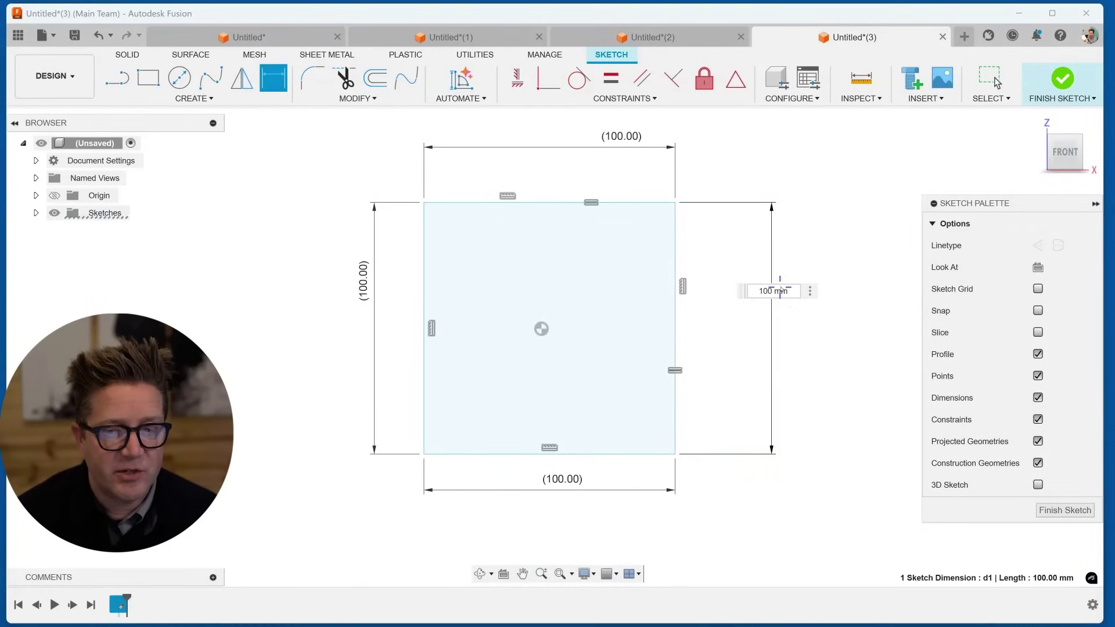
pyautogui.write('200')
pyautogui.press('Return')
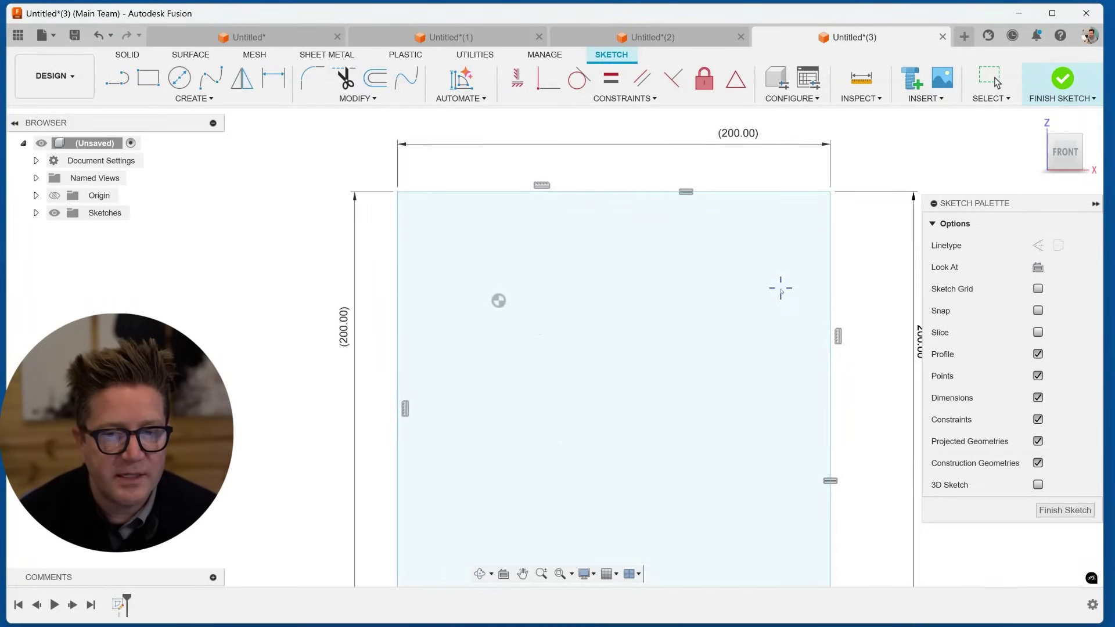
pyautogui.scroll(-2, 755, 325)
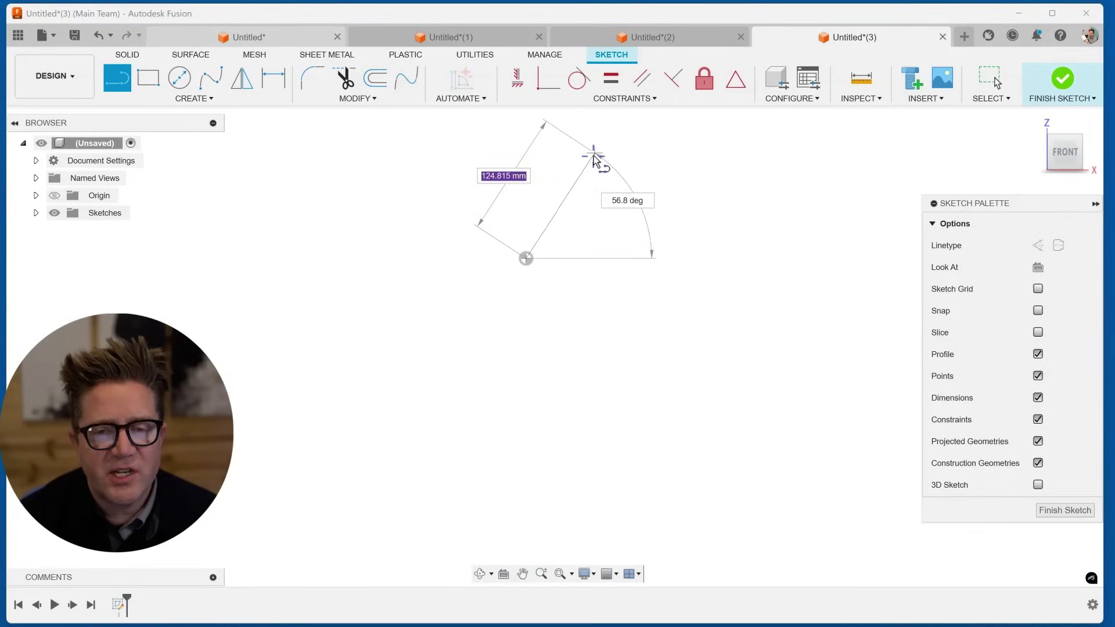
# Draw a line about 125 mm long up and right from the origin and a connected one about 78 mm long down and right
pyautogui.click(595, 153)
pyautogui.scroll(3, 618, 168)
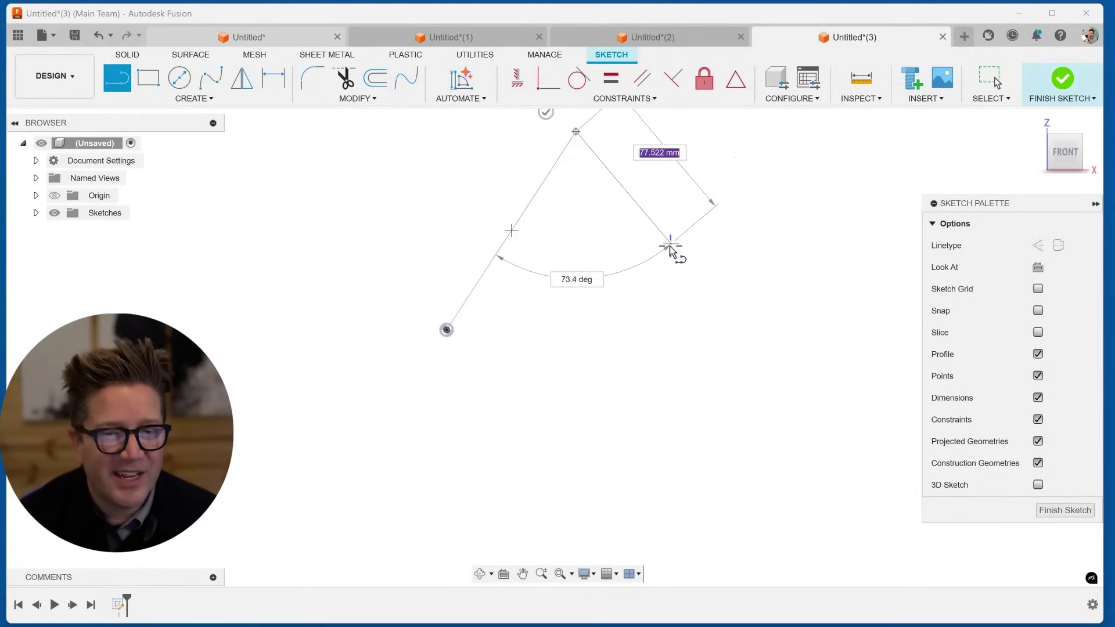
pyautogui.doubleClick(671, 244)
pyautogui.press('Escape')
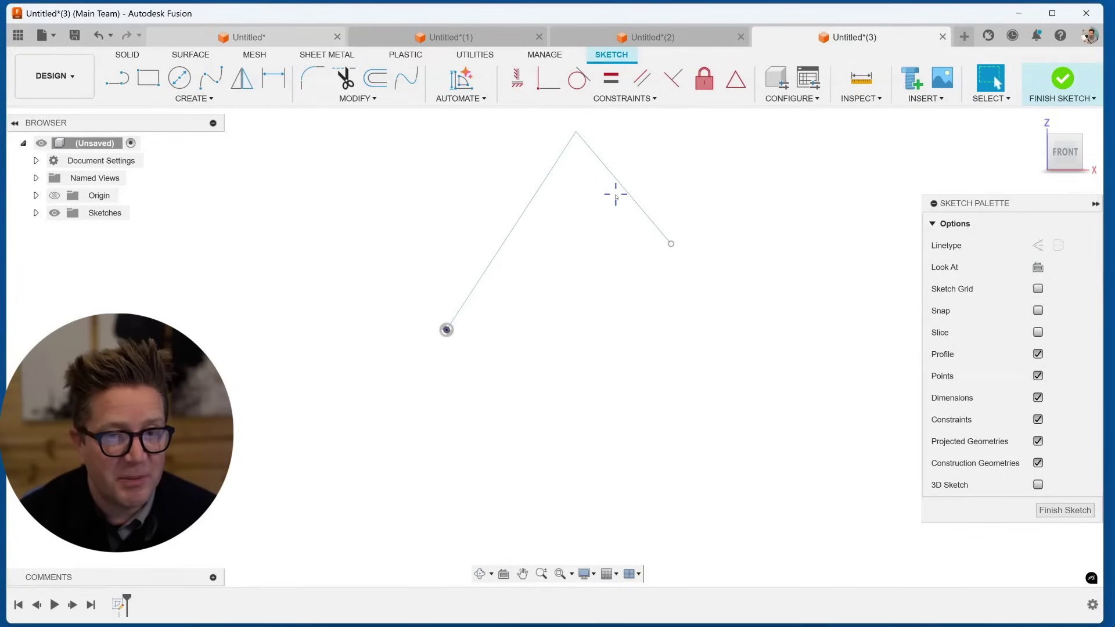
# Apply a Perpendicular constraint between the two connected lines
pyautogui.click(550, 172)
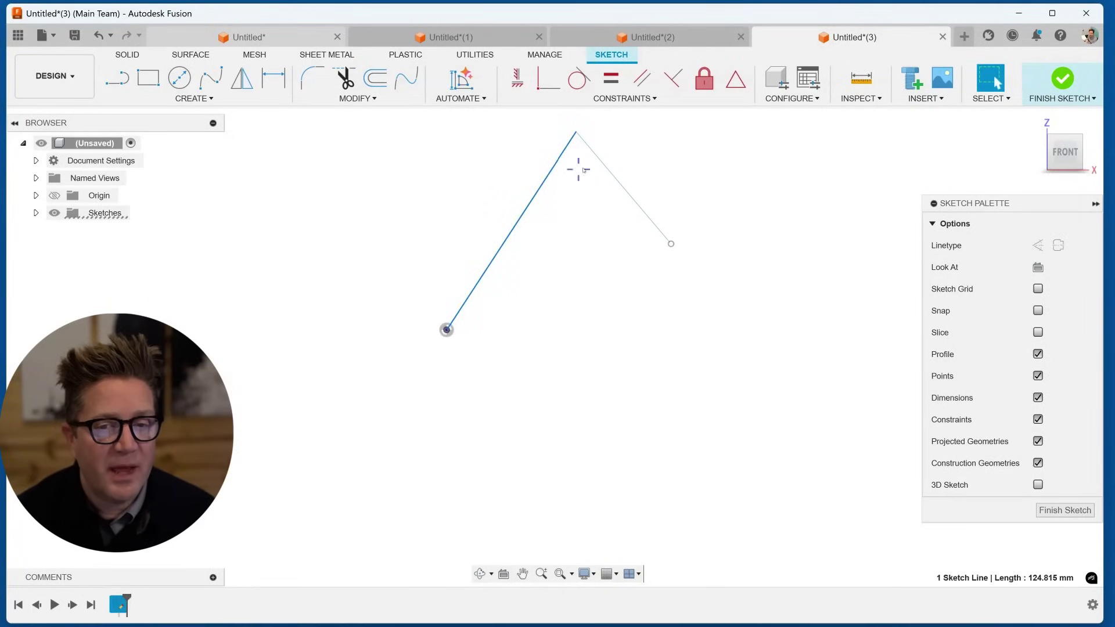
pyautogui.keyDown('shift'); pyautogui.click(599, 164); pyautogui.keyUp('shift')
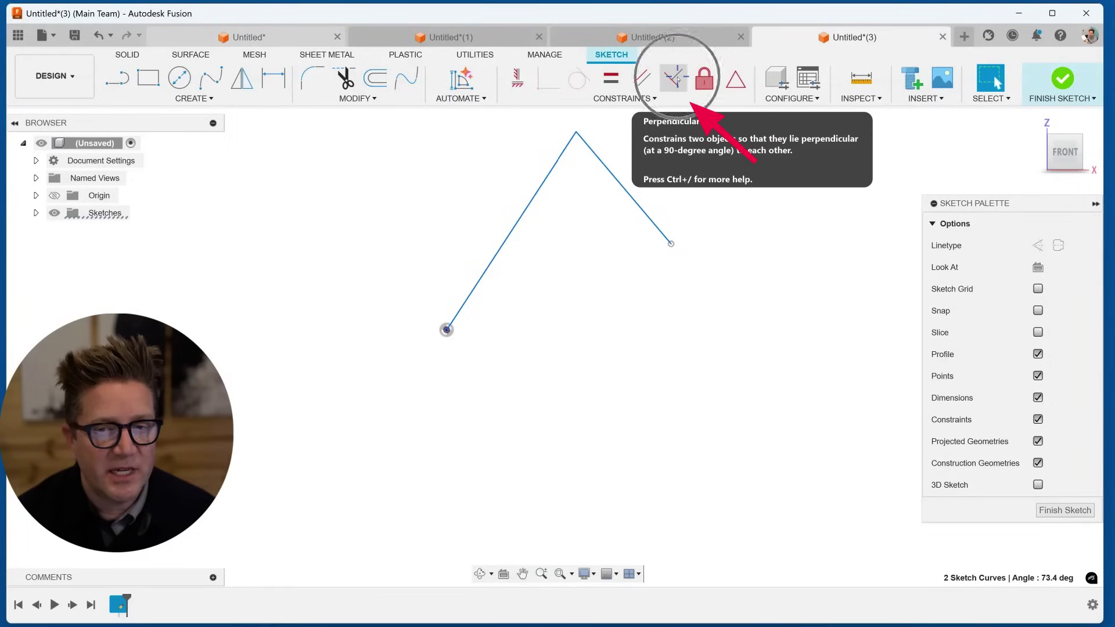
pyautogui.click(677, 79)
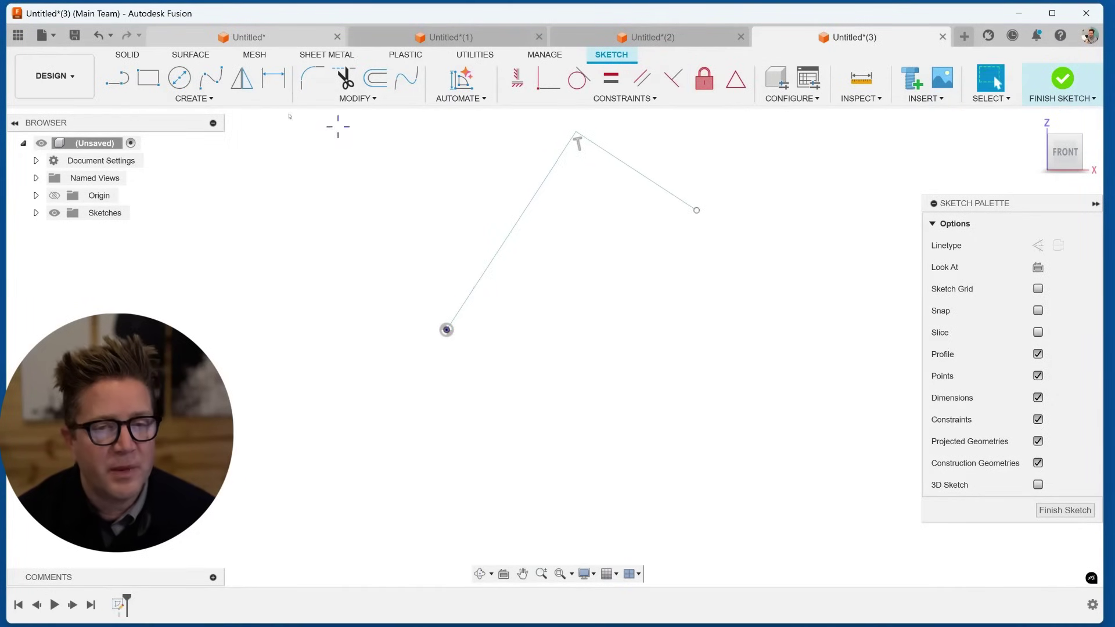
# Draw a third line down and left from the open end of the second line
pyautogui.click(117, 78)
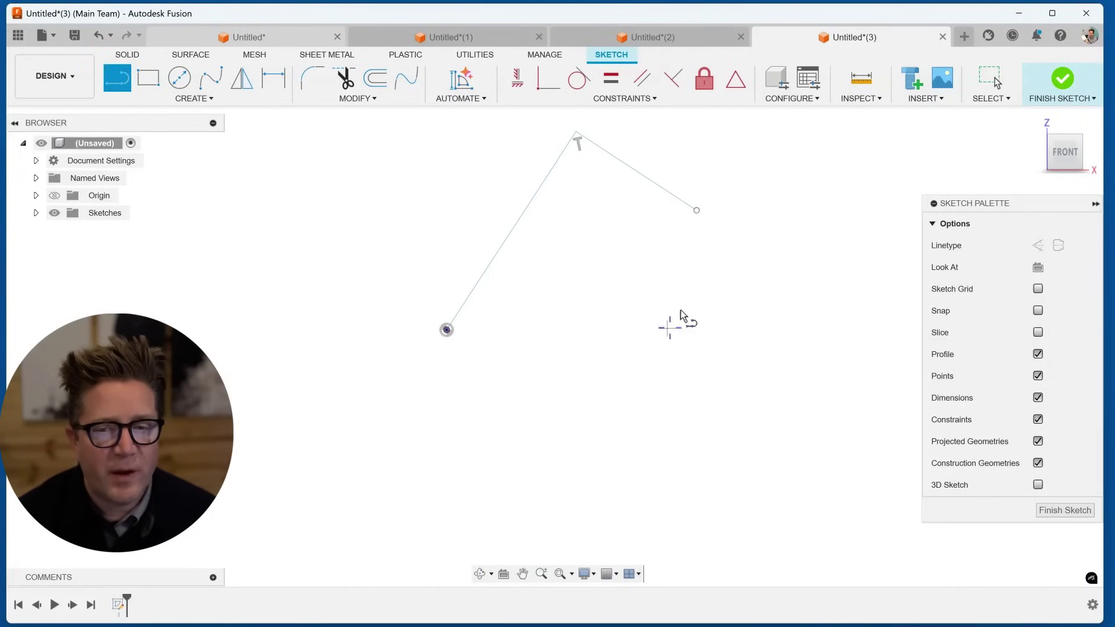
pyautogui.click(697, 211)
pyautogui.click(580, 318)
pyautogui.press('Escape')
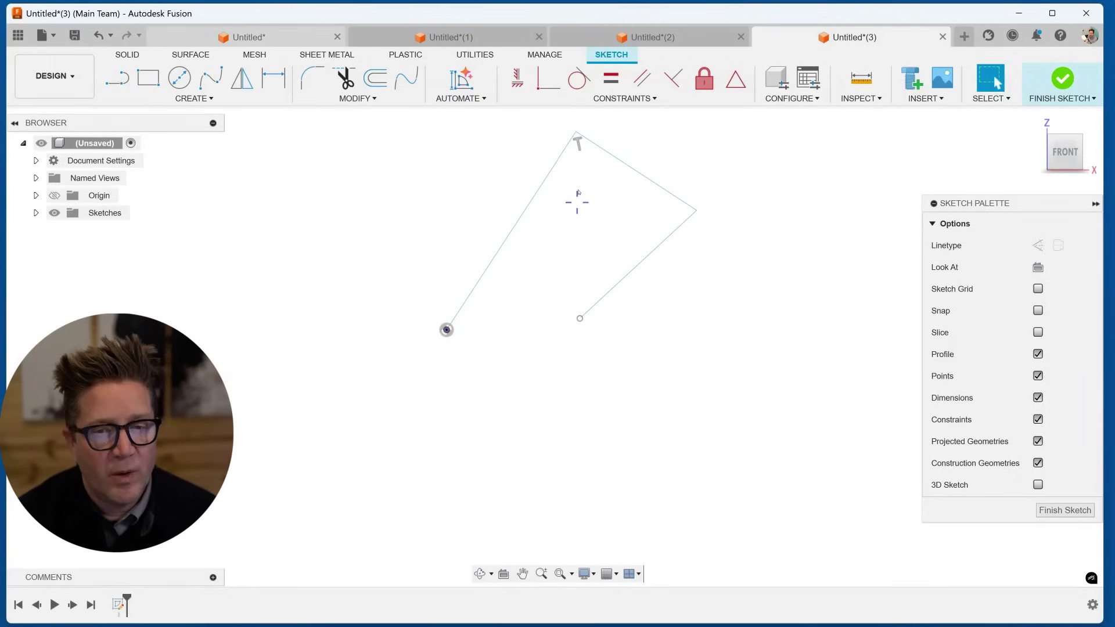
# Apply a Parallel constraint between the third line and the line starting at the origin
pyautogui.click(643, 80)
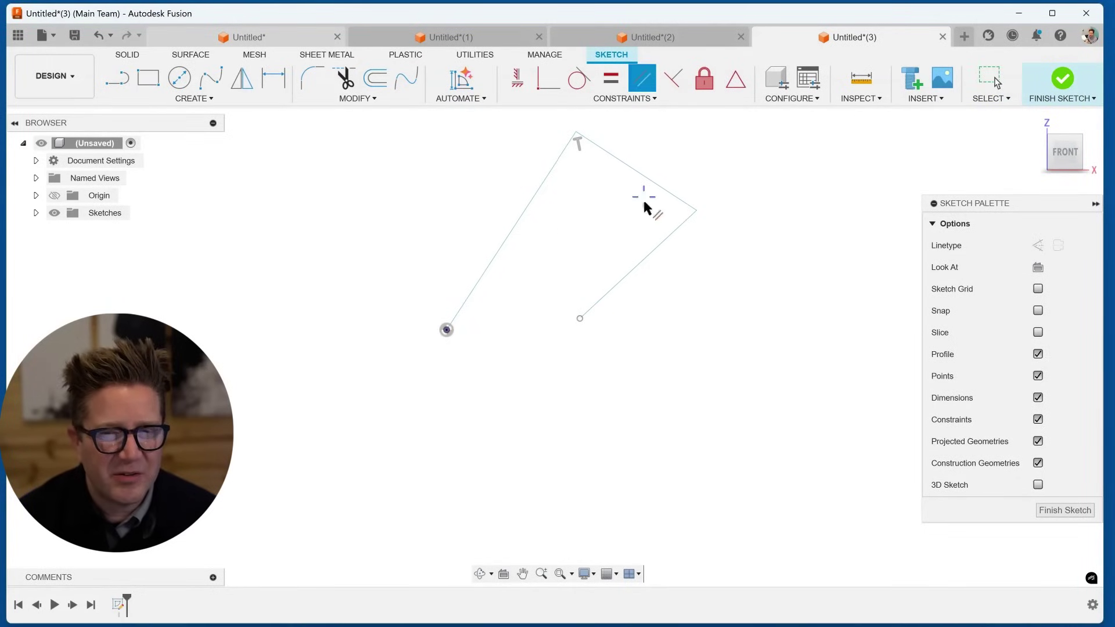
pyautogui.click(648, 242)
pyautogui.click(530, 198)
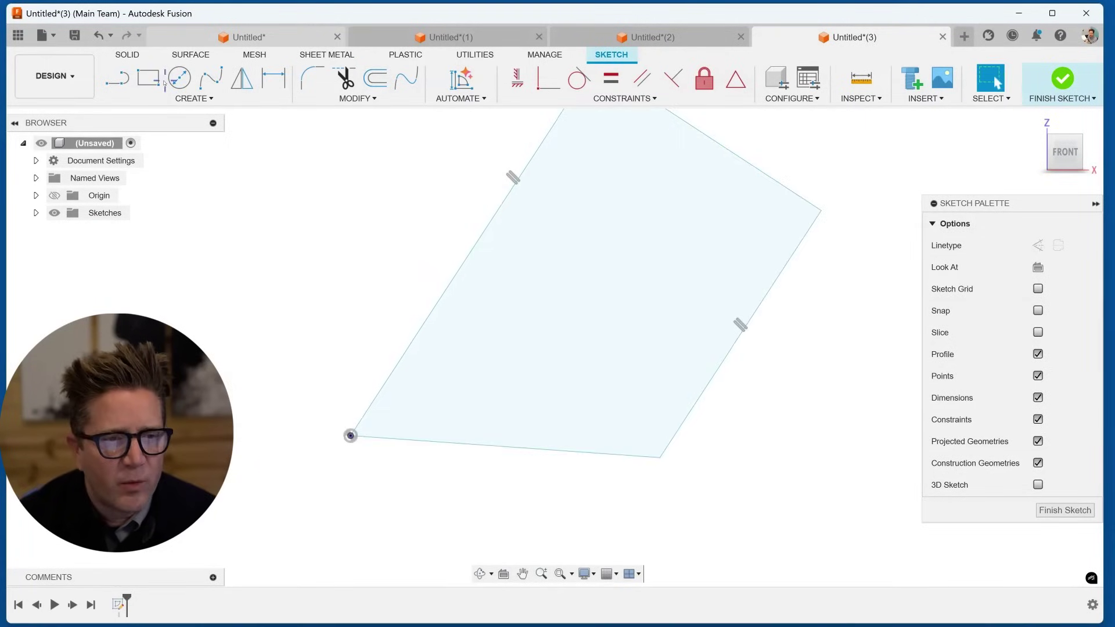
# Draw a construction line between the midpoints of the four-sided profile's upper and lower edges
pyautogui.press('l')
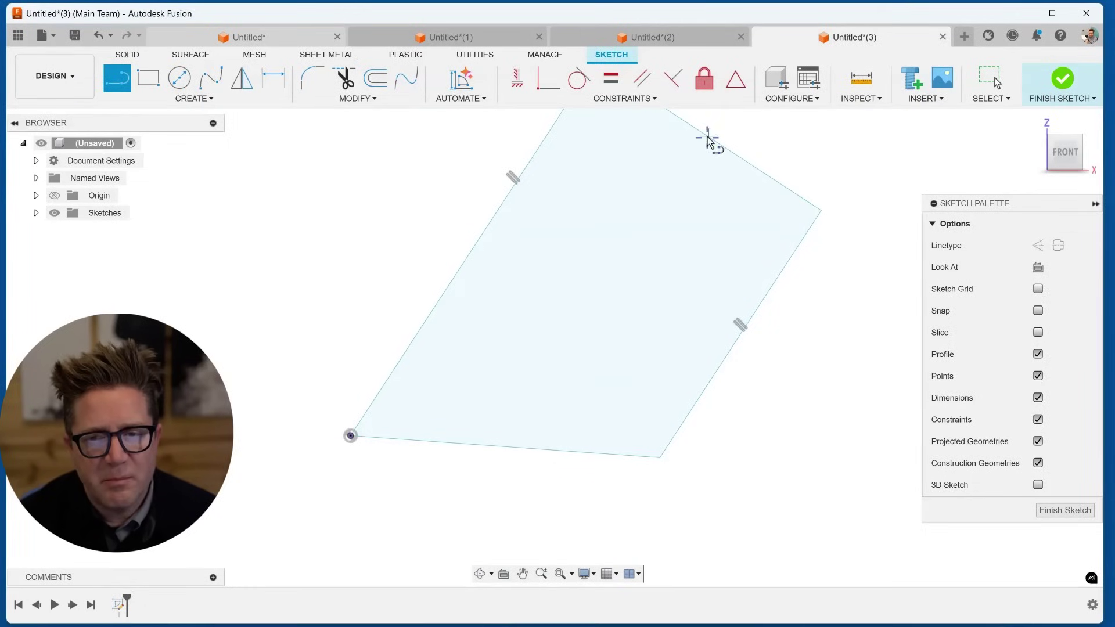
pyautogui.scroll(-2, 655, 235)
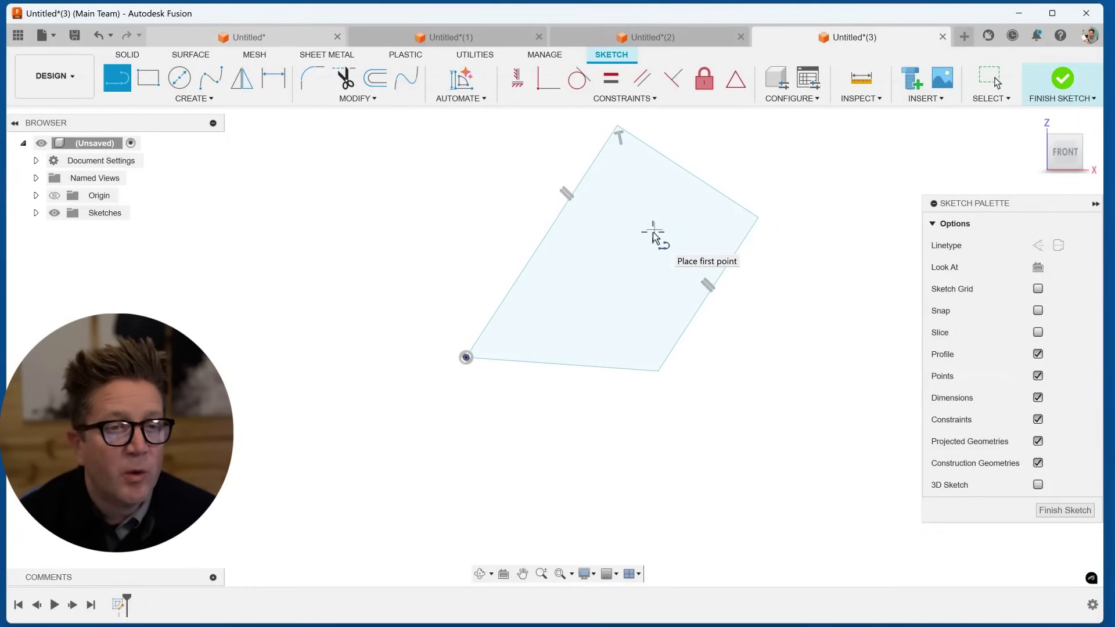
pyautogui.scroll(1, 653, 235)
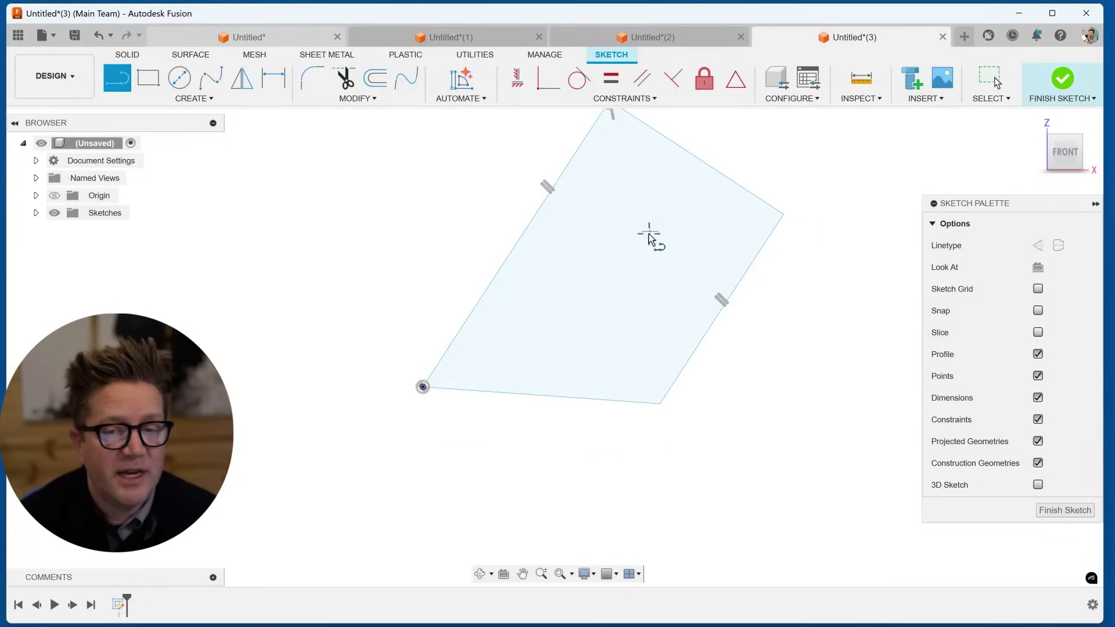
pyautogui.click(695, 165)
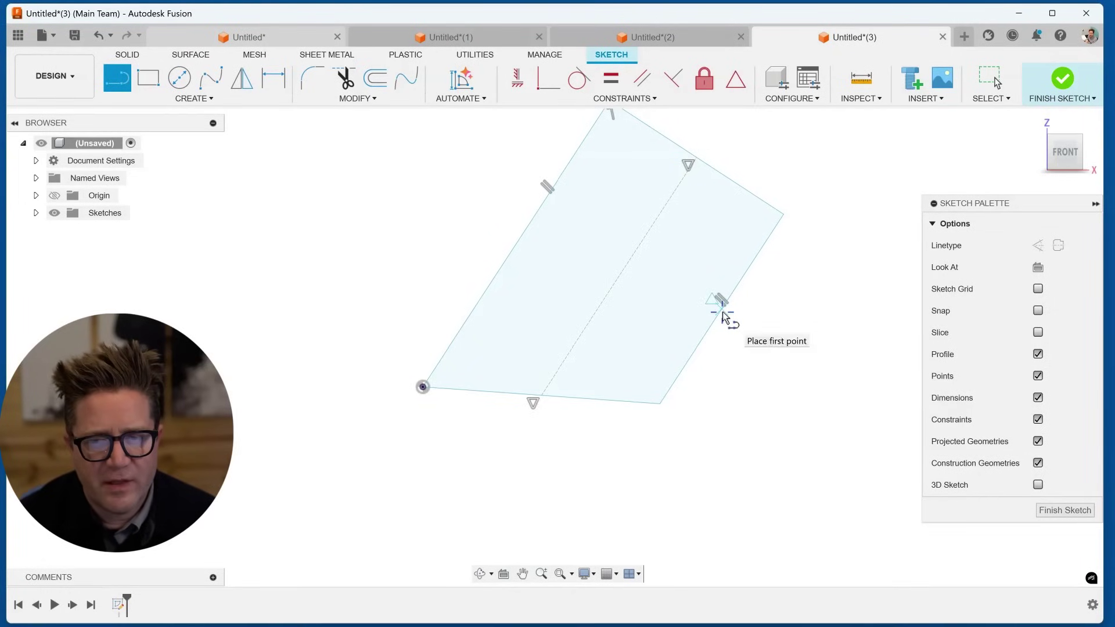
pyautogui.click(722, 309)
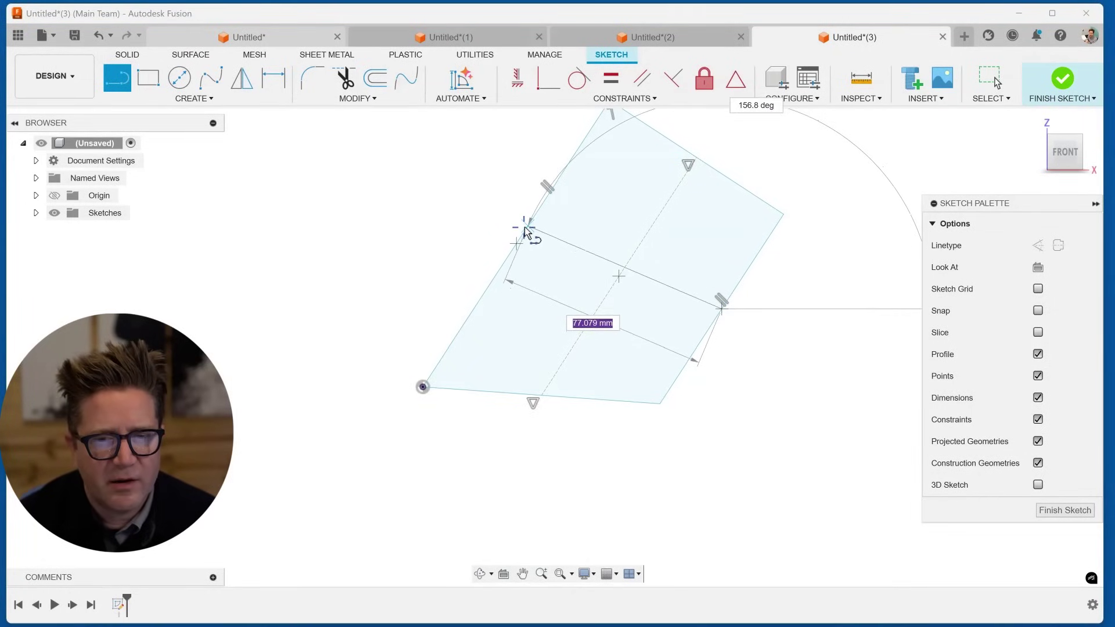
pyautogui.press('Escape')
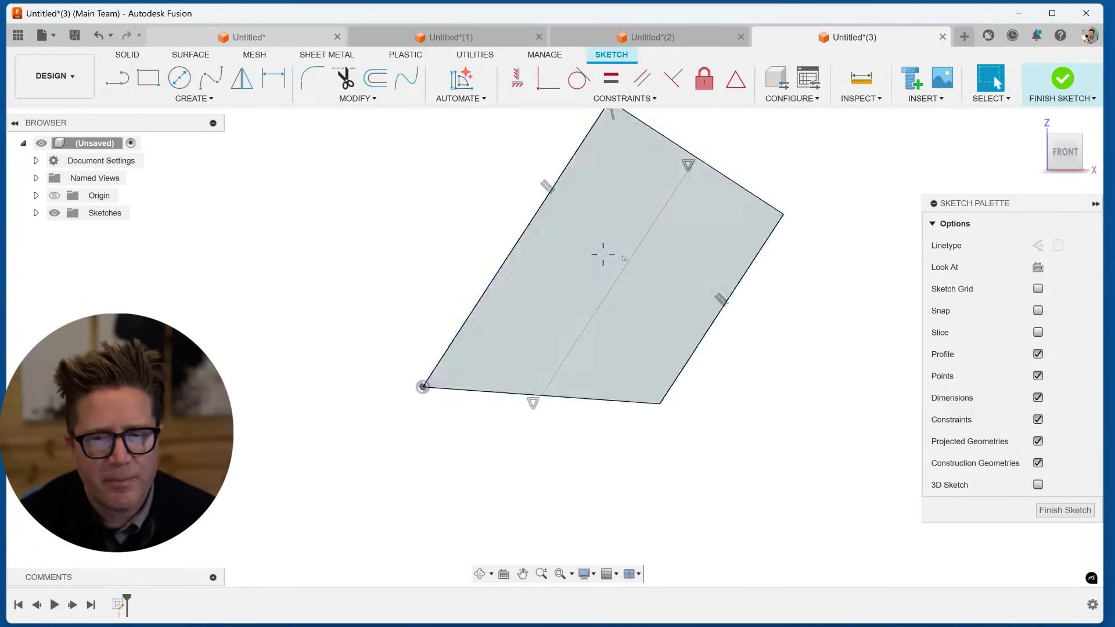
# Draw a short separate diagonal line outside the profile, beyond its lower right edge
pyautogui.scroll(-3, 714, 314)
pyautogui.moveTo(717, 269); pyautogui.dragTo(635, 319, button='middle')
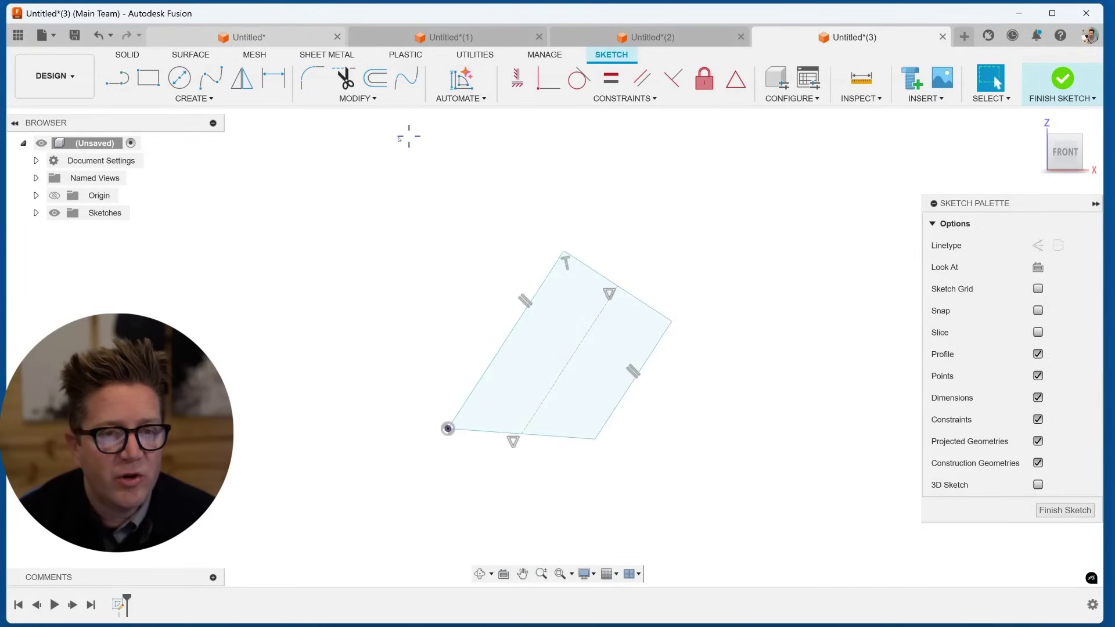
pyautogui.click(117, 77)
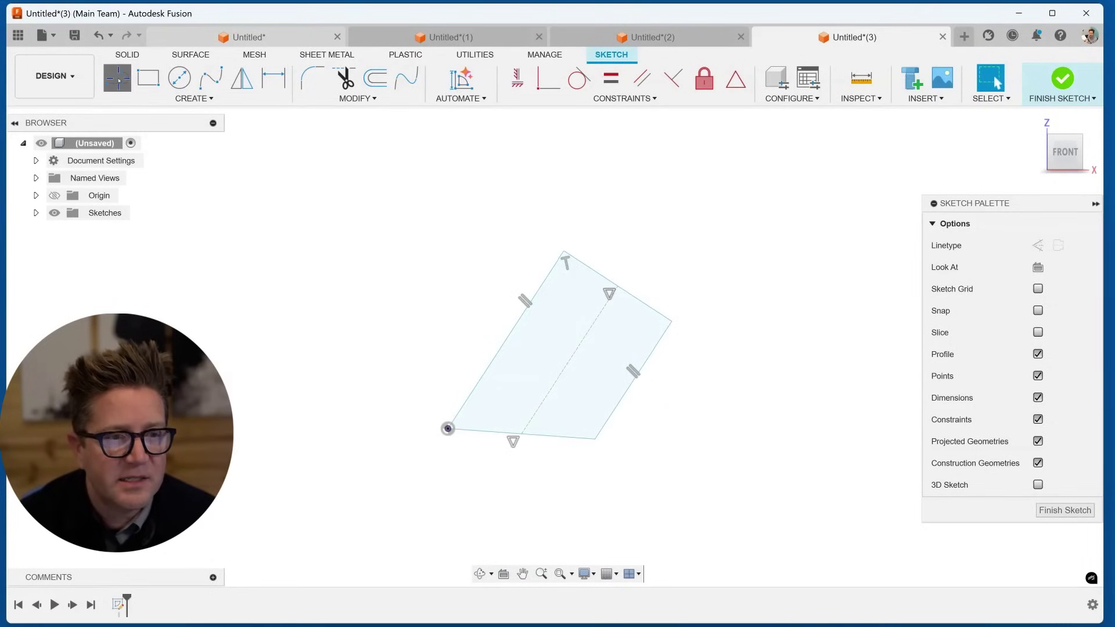
pyautogui.click(711, 430)
pyautogui.click(662, 384)
pyautogui.press('Escape')
pyautogui.scroll(3, 663, 385)
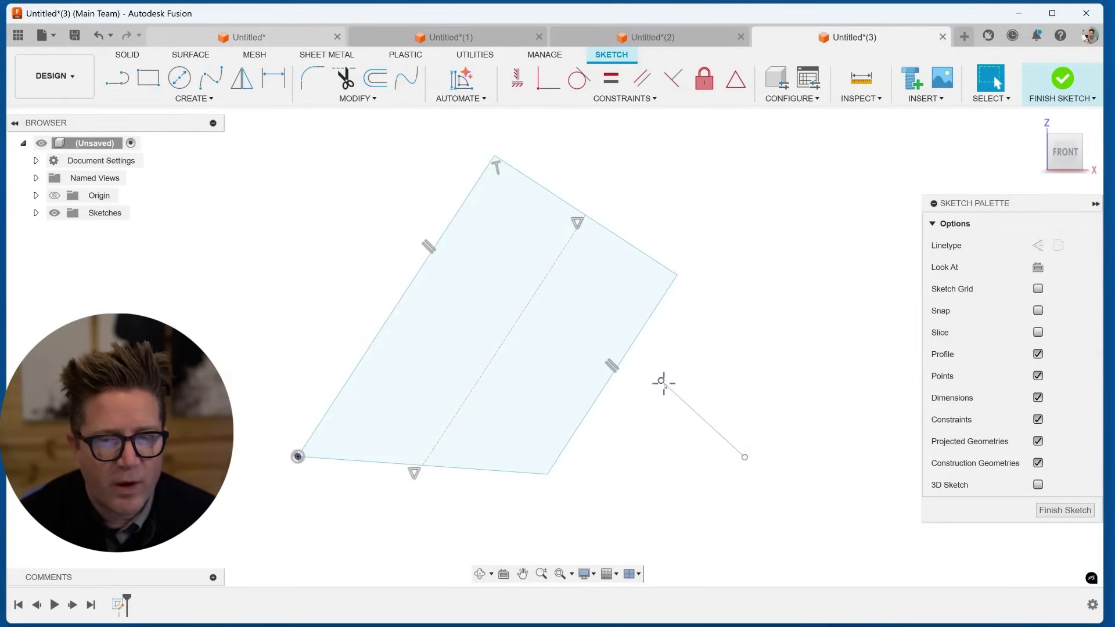
# Apply a Midpoint constraint between the separate diagonal line's upper endpoint and the profile's right-hand edge
pyautogui.click(661, 381)
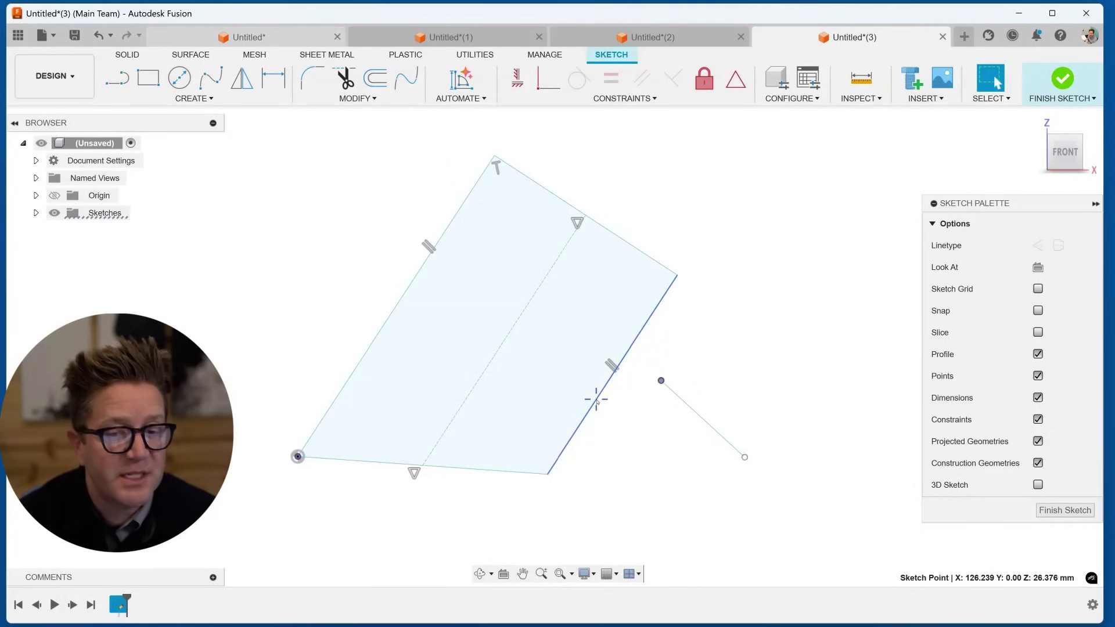
pyautogui.keyDown('shift'); pyautogui.click(596, 400); pyautogui.keyUp('shift')
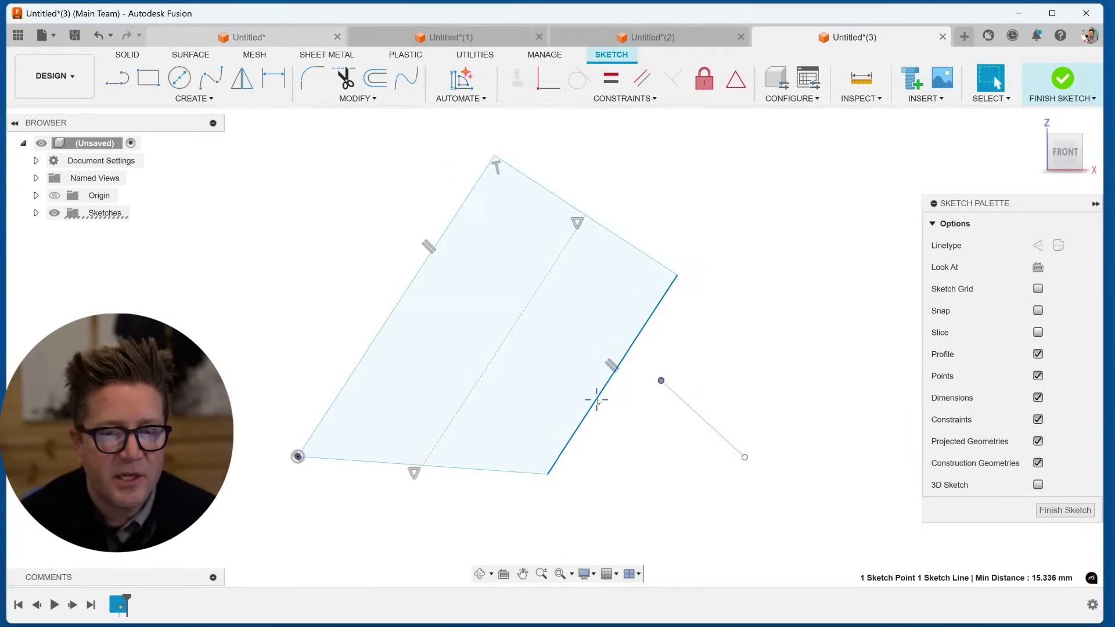
pyautogui.click(736, 78)
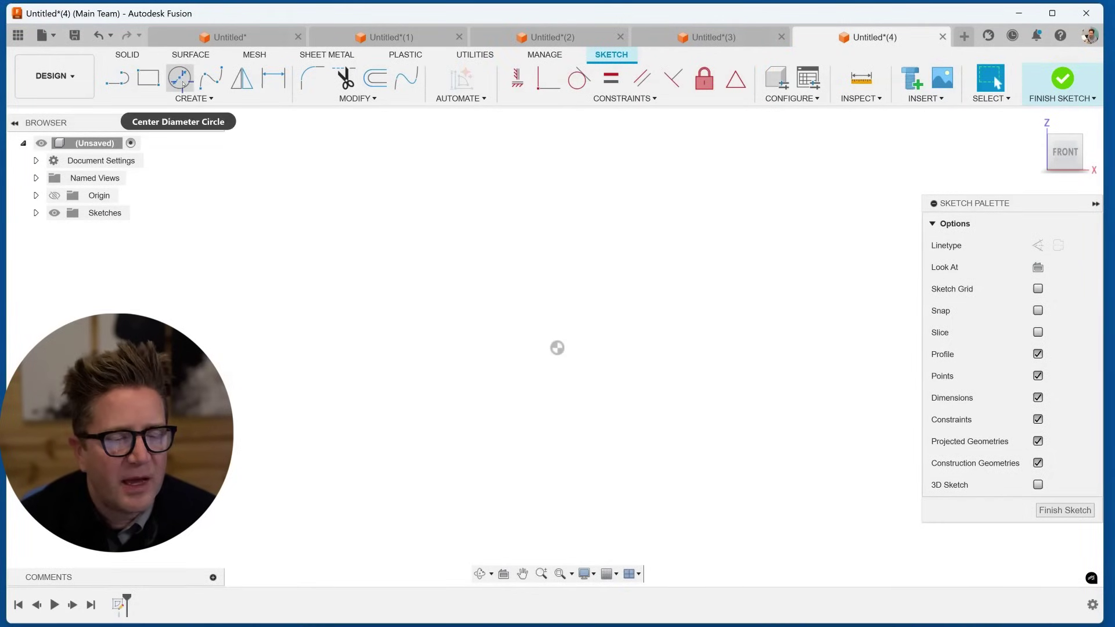
# Draw a circle centred on the origin and a separate three-point arc above it
pyautogui.press('c')
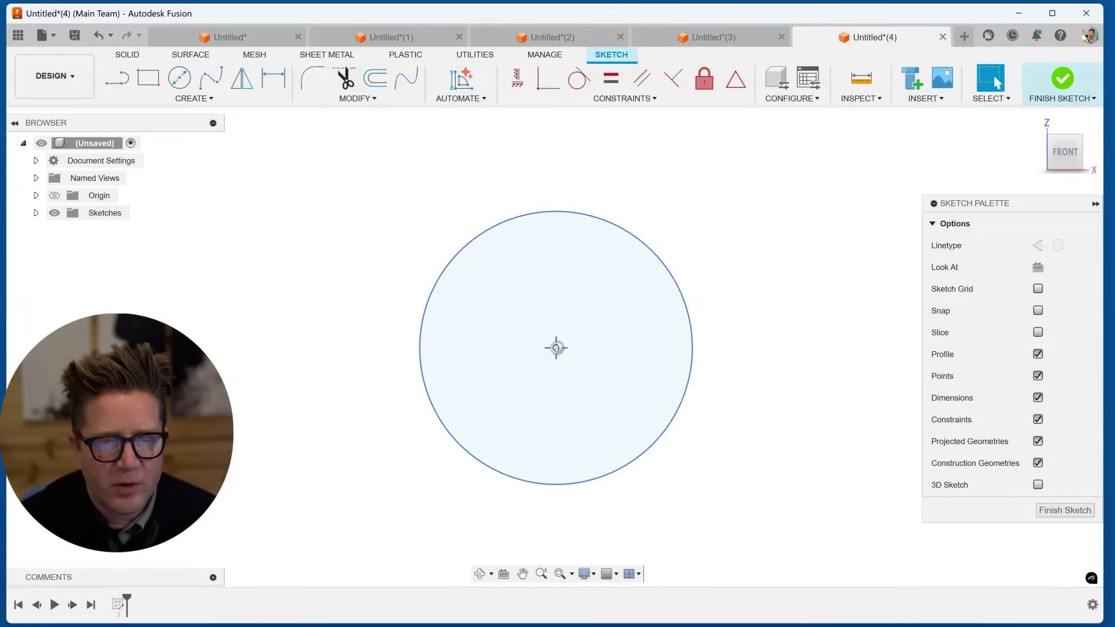
pyautogui.scroll(-3, 418, 299)
pyautogui.write('sarc')
pyautogui.press('Return')
pyautogui.click(377, 230)
pyautogui.click(586, 190)
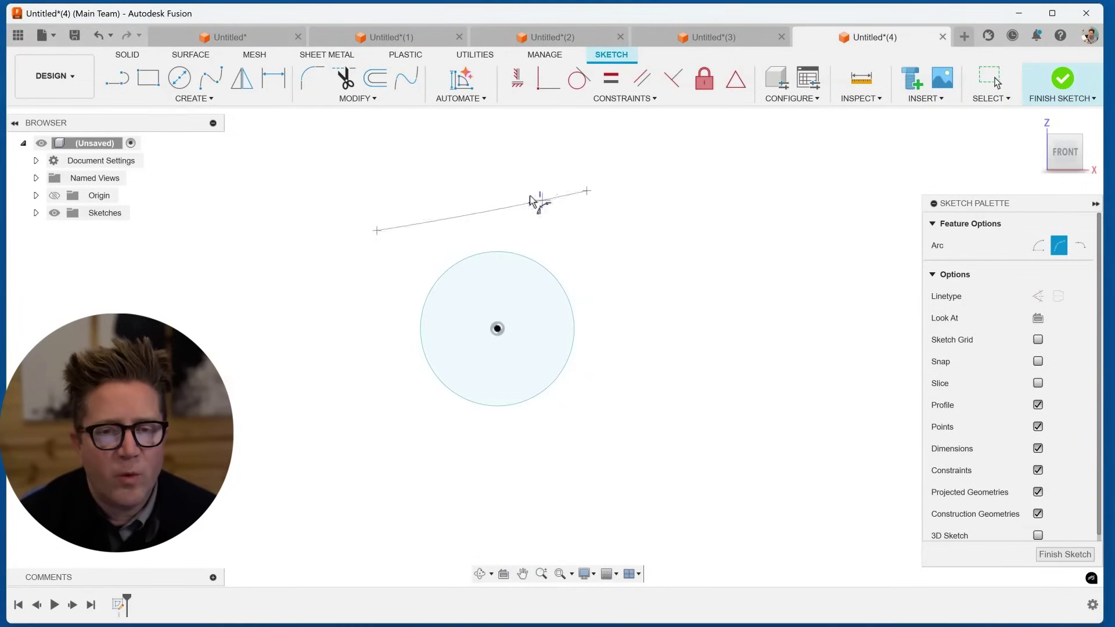
pyautogui.click(490, 137)
pyautogui.press('Escape')
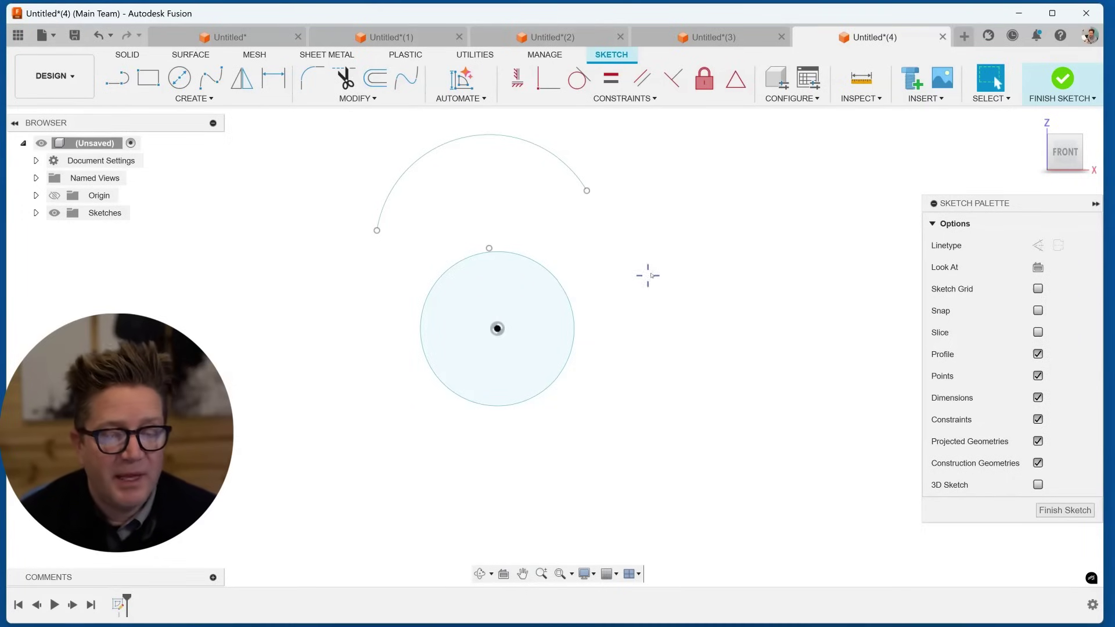
# Enlarge the arc to a radius of about 130.5 mm by moving its right endpoint outward
pyautogui.moveTo(587, 190); pyautogui.dragTo(769, 198)
pyautogui.scroll(-3, 648, 244)
pyautogui.scroll(2, 618, 177)
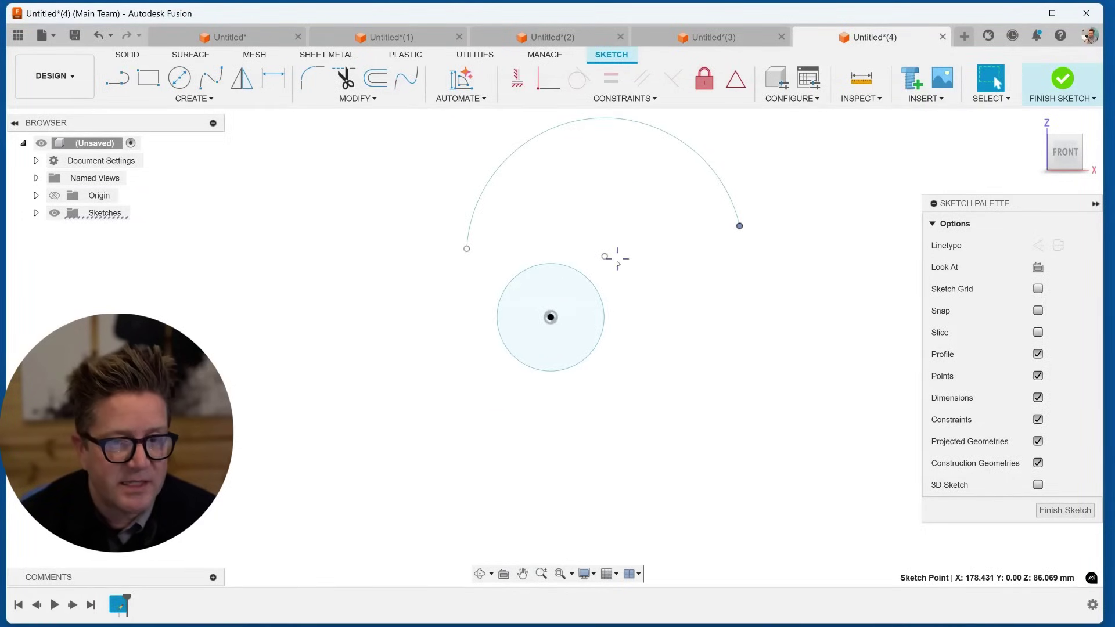
# Apply a Concentric constraint between the arc and the circle
pyautogui.click(603, 245)
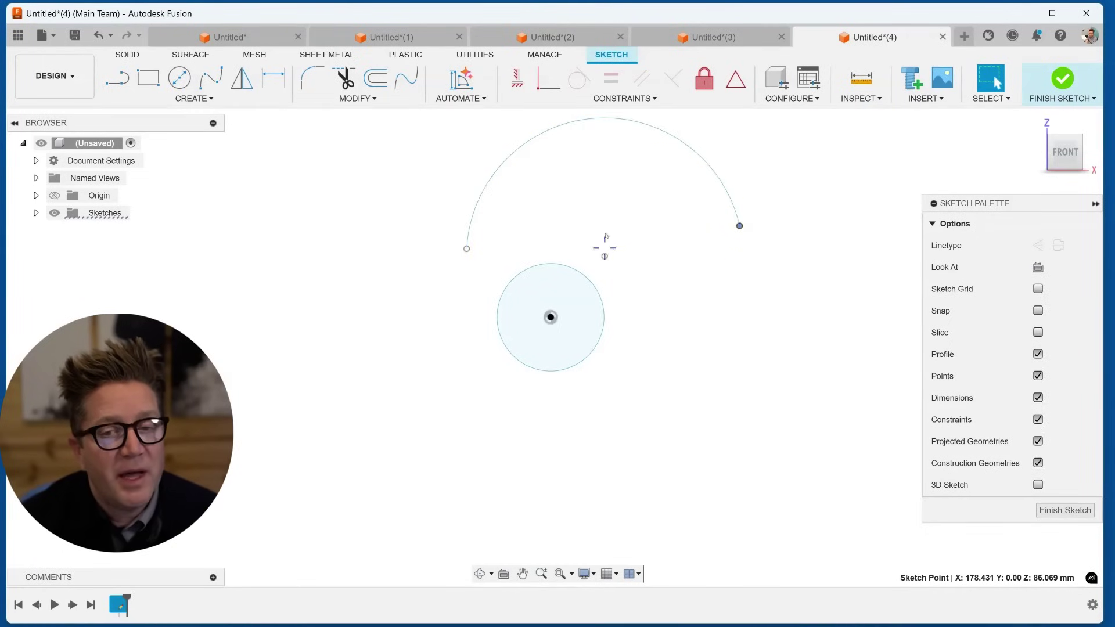
pyautogui.click(635, 118)
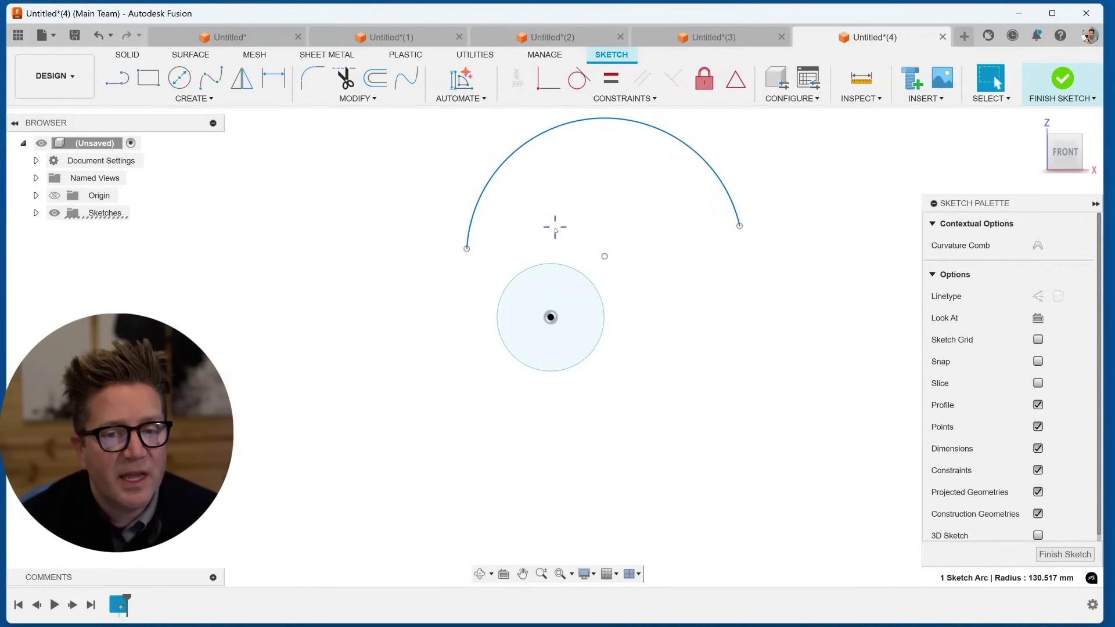
pyautogui.click(550, 264)
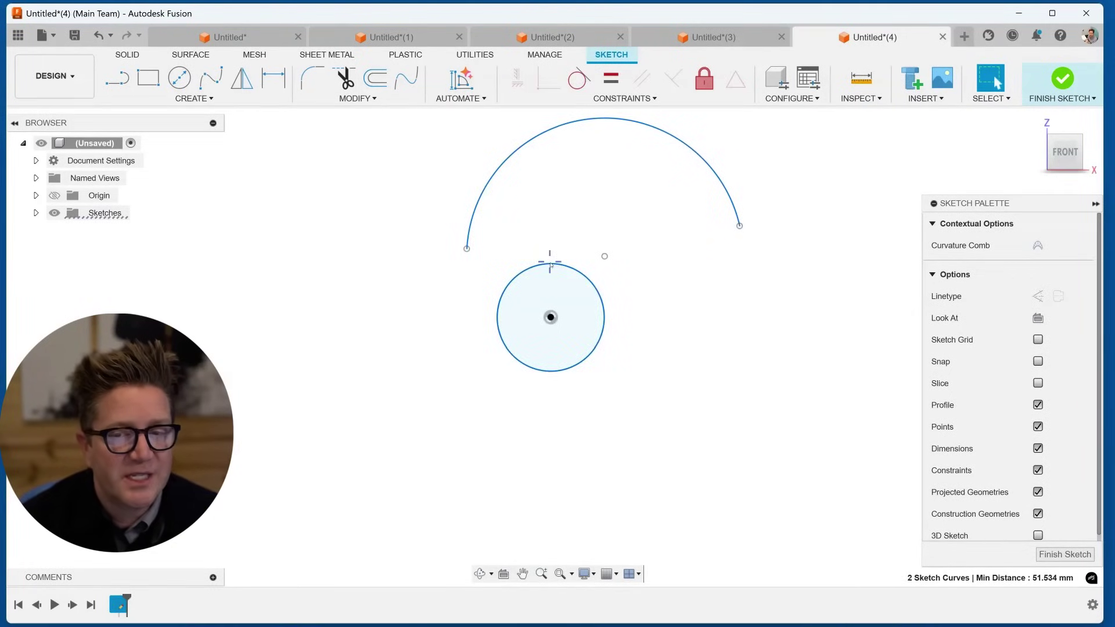
pyautogui.click(621, 99)
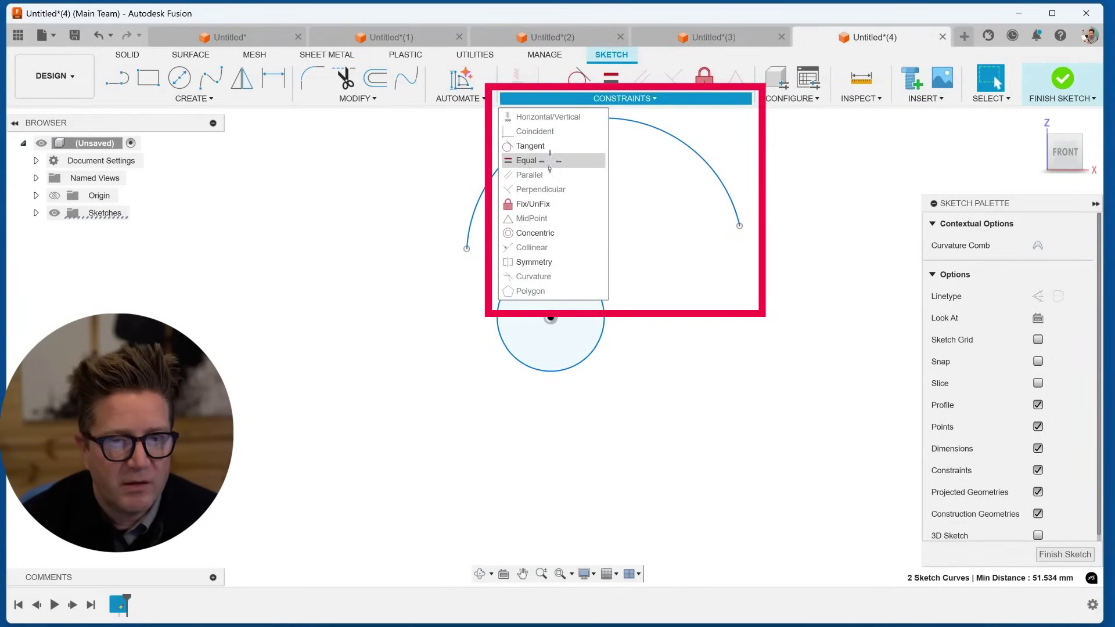
pyautogui.click(535, 233)
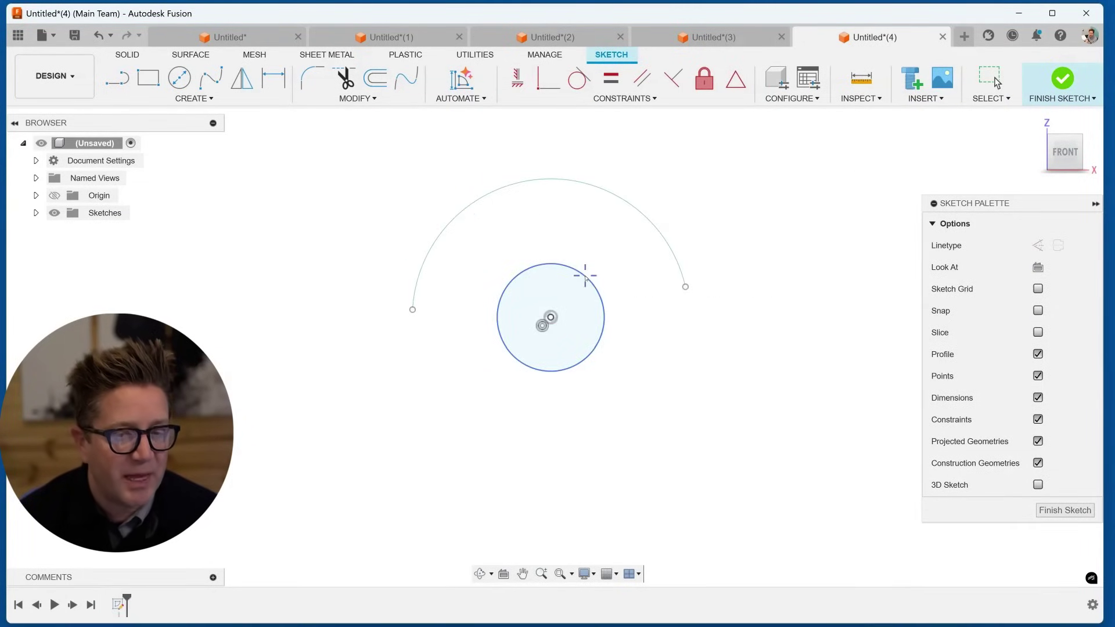
# Enlarge the circle freehand and dimension its diameter as 180 mm
pyautogui.press('Escape')
pyautogui.moveTo(584, 277); pyautogui.dragTo(603, 247)
pyautogui.click(692, 399)
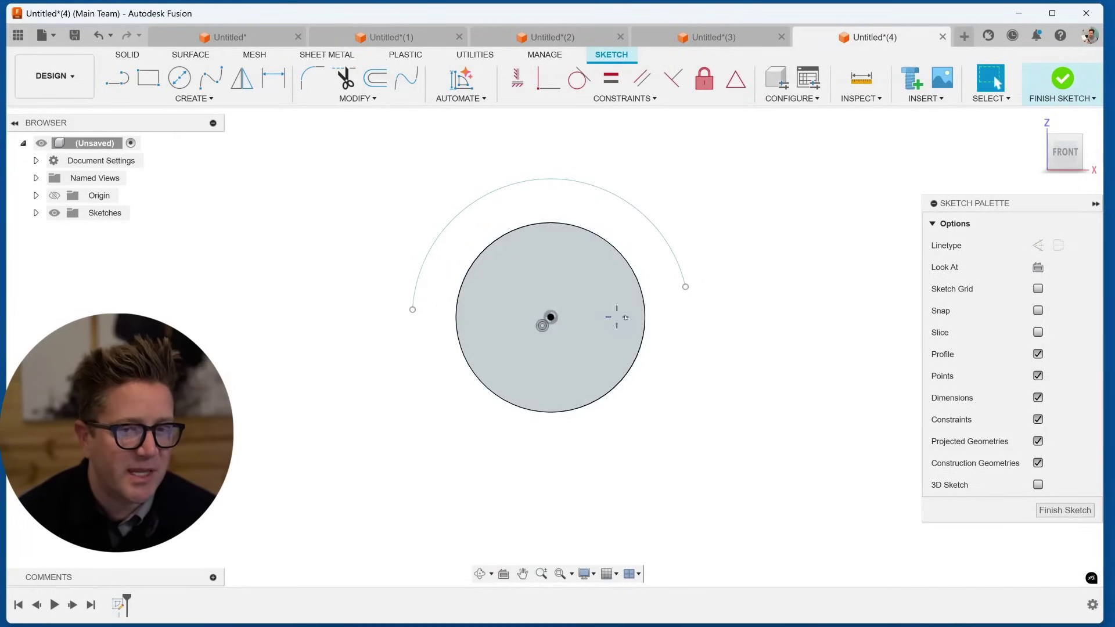
pyautogui.press('d')
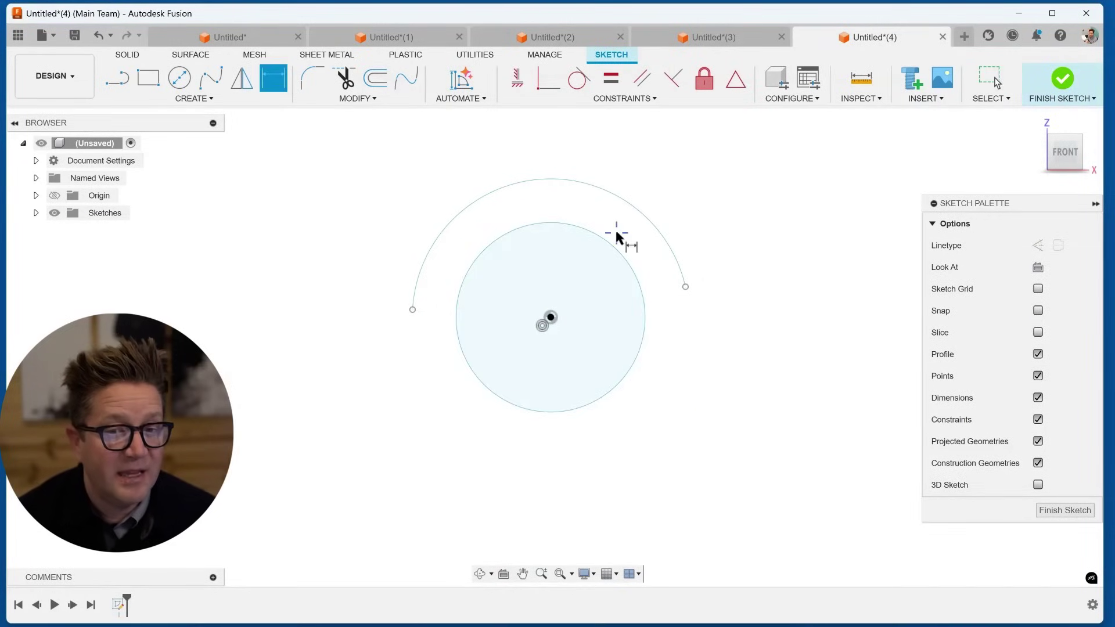
pyautogui.click(599, 235)
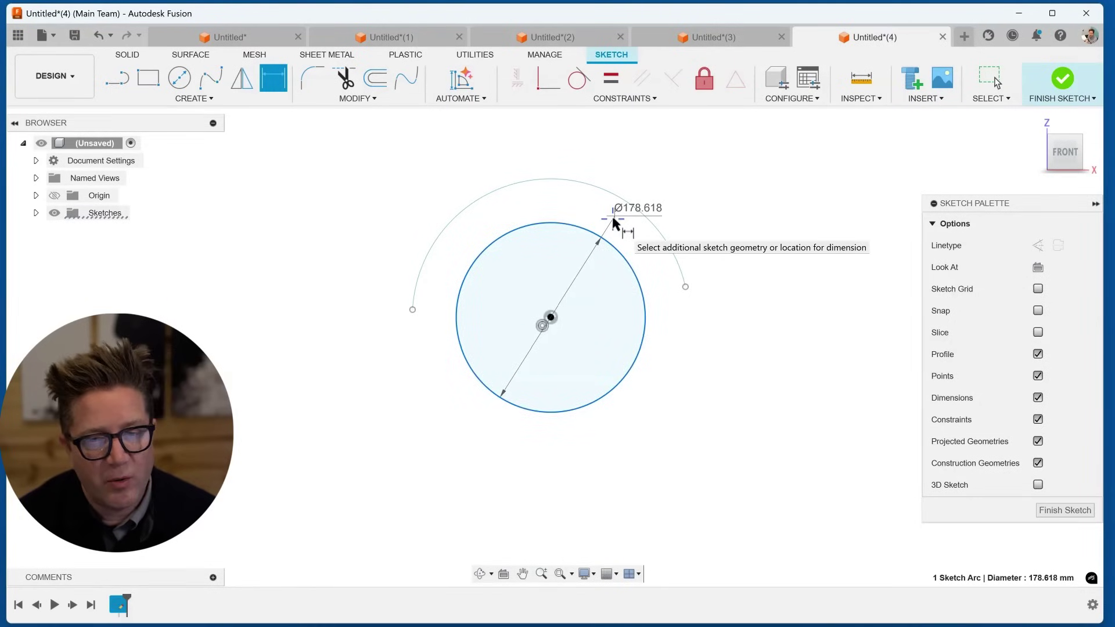
pyautogui.click(611, 214)
pyautogui.write('180')
pyautogui.press('Return')
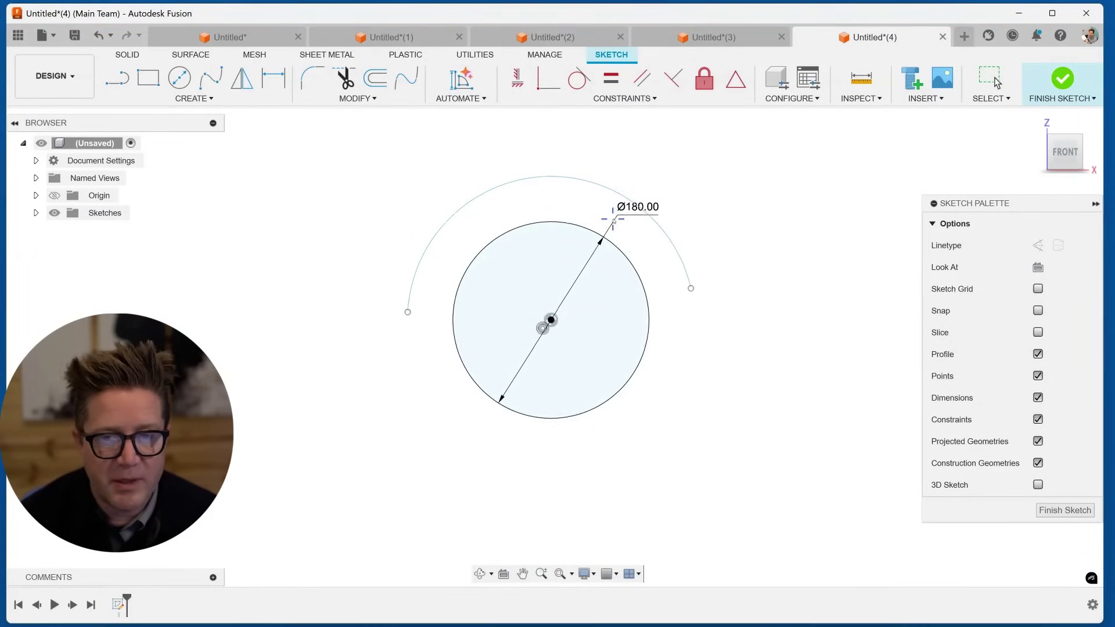
# Dimension the outer arc's radius as 140 mm
pyautogui.scroll(3, 638, 221)
pyautogui.click(694, 185)
pyautogui.click(711, 165)
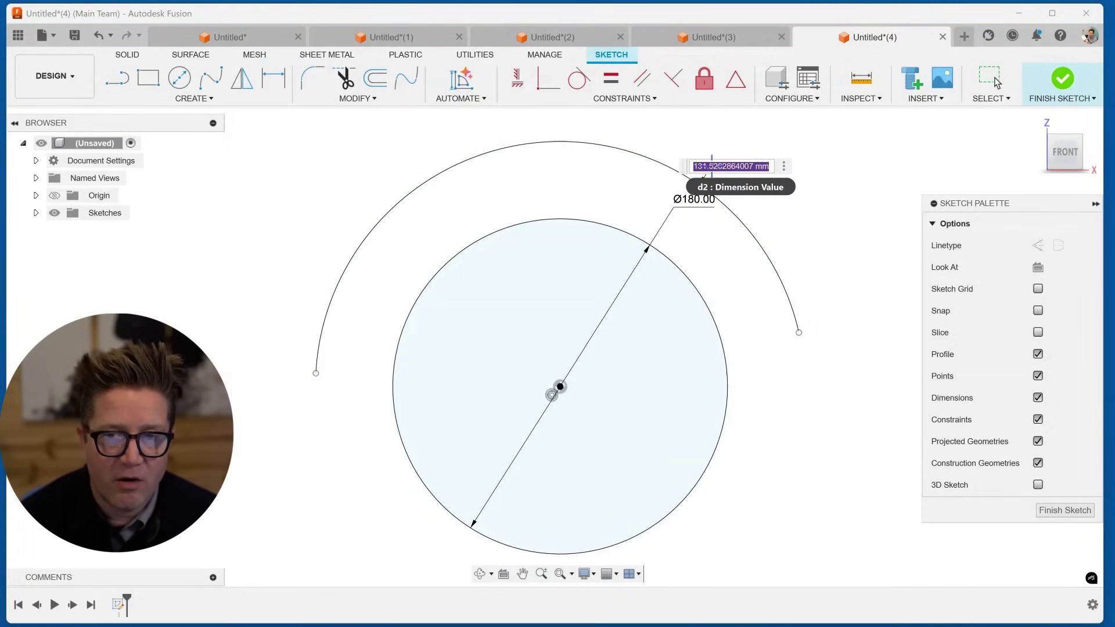
pyautogui.write('140')
pyautogui.press('Return')
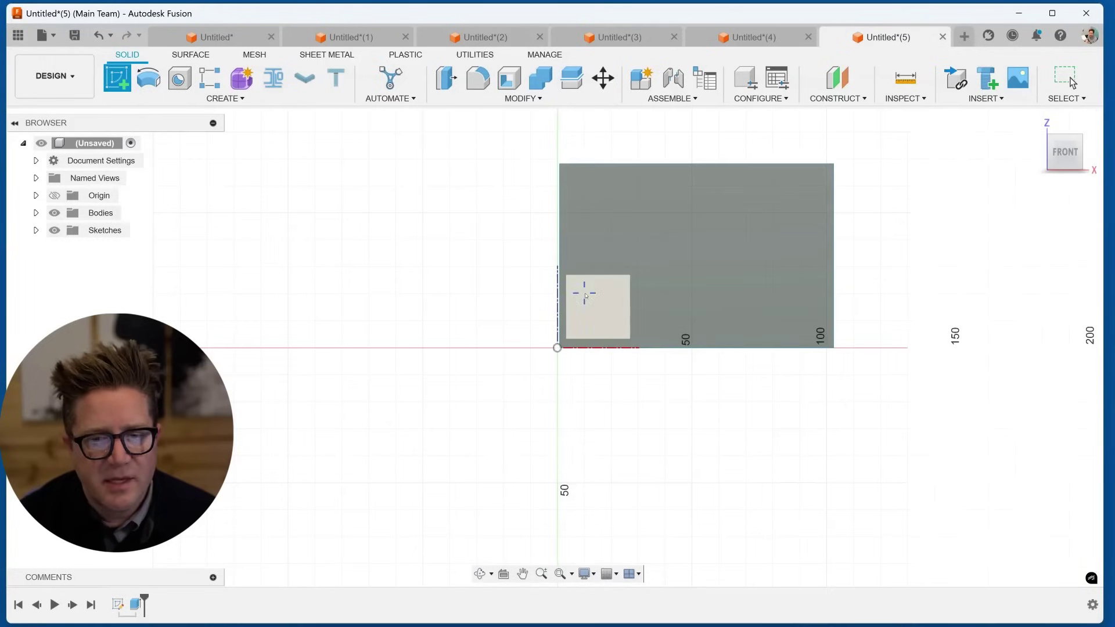
# Start a sketch on the front origin plane and draw two offset vertical lines left of the body, the upper one about 46 mm long
pyautogui.click(582, 295)
pyautogui.press('l')
pyautogui.click(285, 227)
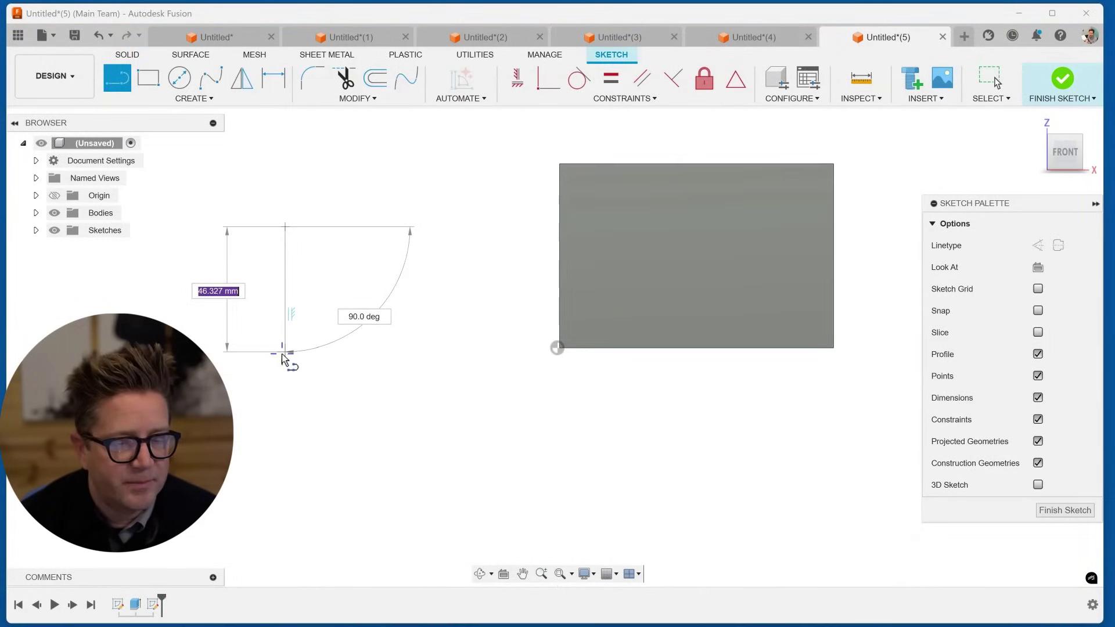
pyautogui.click(285, 351)
pyautogui.press('Escape')
pyautogui.click(363, 349)
pyautogui.click(363, 468)
pyautogui.press('Escape')
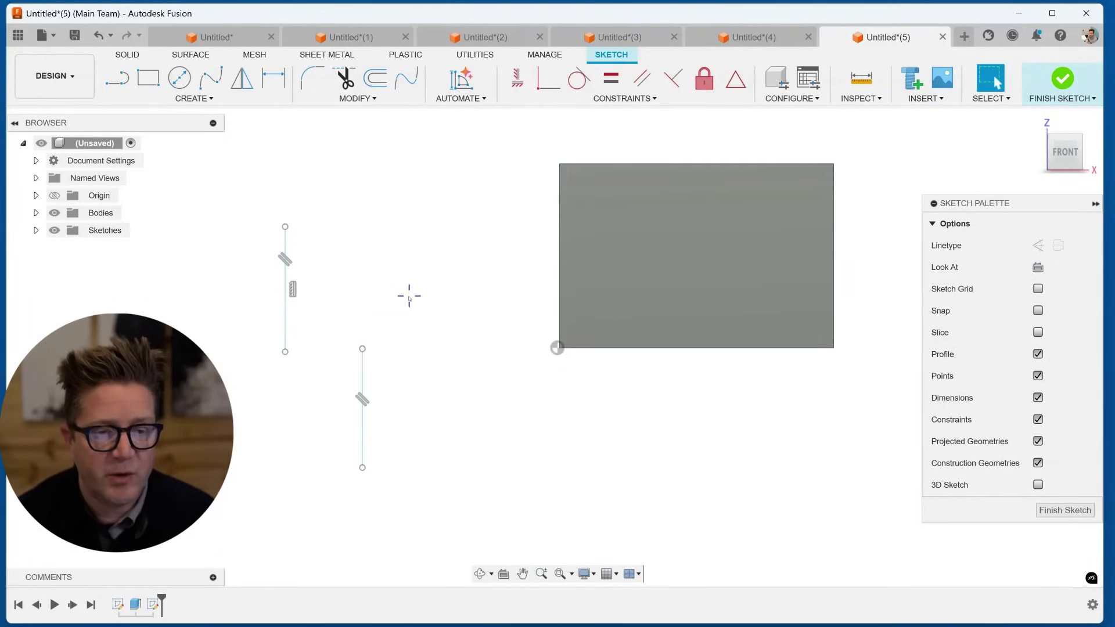
# Apply a Collinear constraint between the two vertical lines and shorten the upper line from its lower endpoint
pyautogui.click(284, 274)
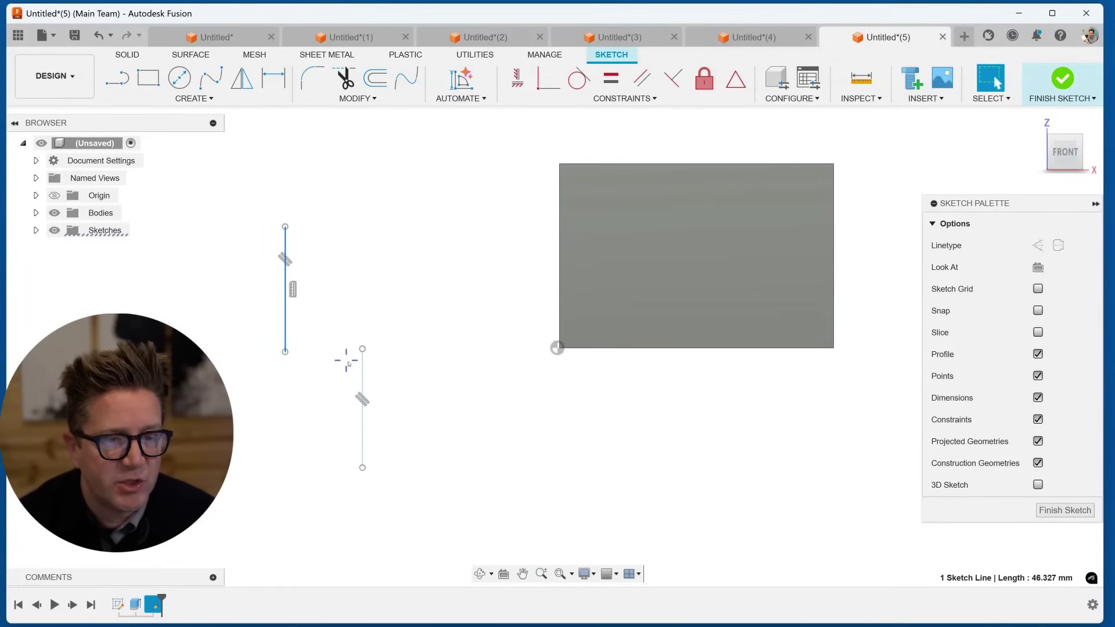
pyautogui.keyDown('ctrl'); pyautogui.click(360, 375); pyautogui.keyUp('ctrl')
pyautogui.click(648, 99)
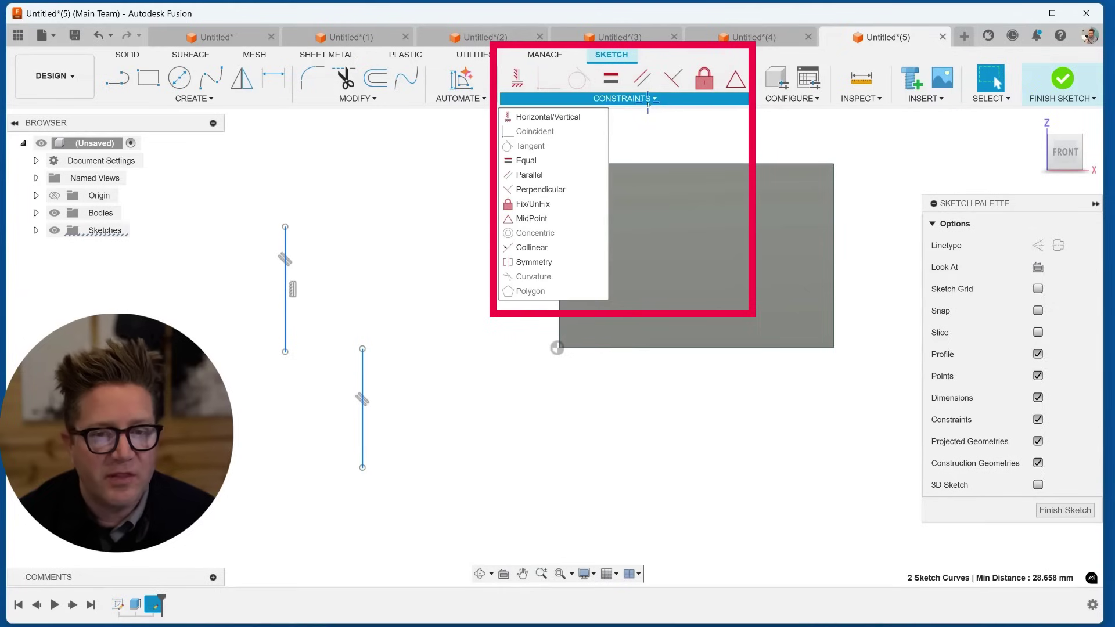
pyautogui.click(533, 247)
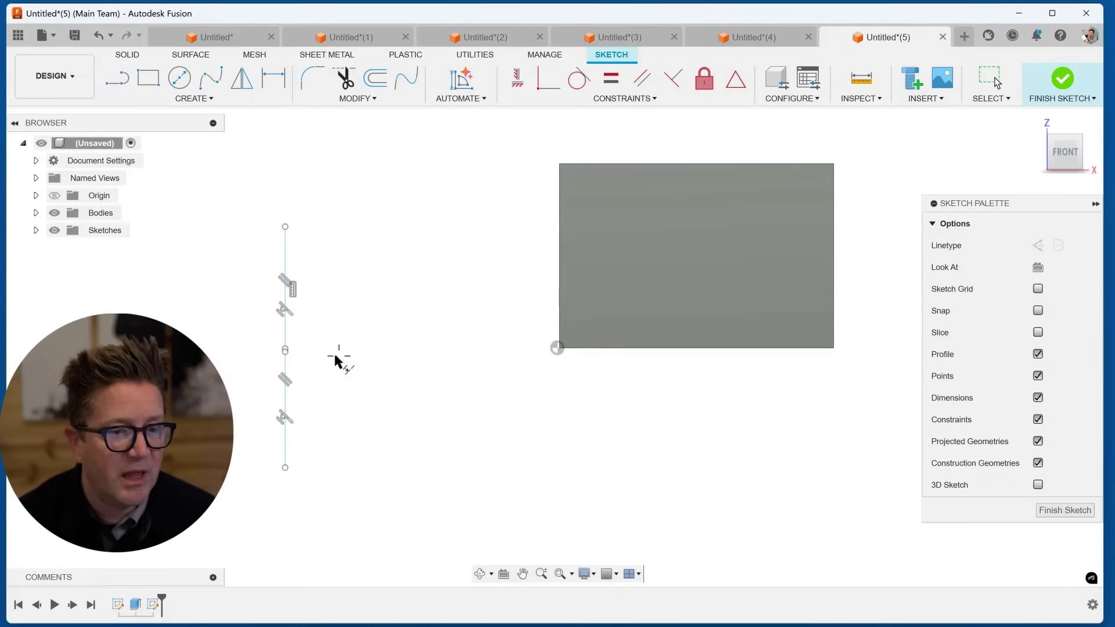
pyautogui.moveTo(285, 352); pyautogui.dragTo(291, 295)
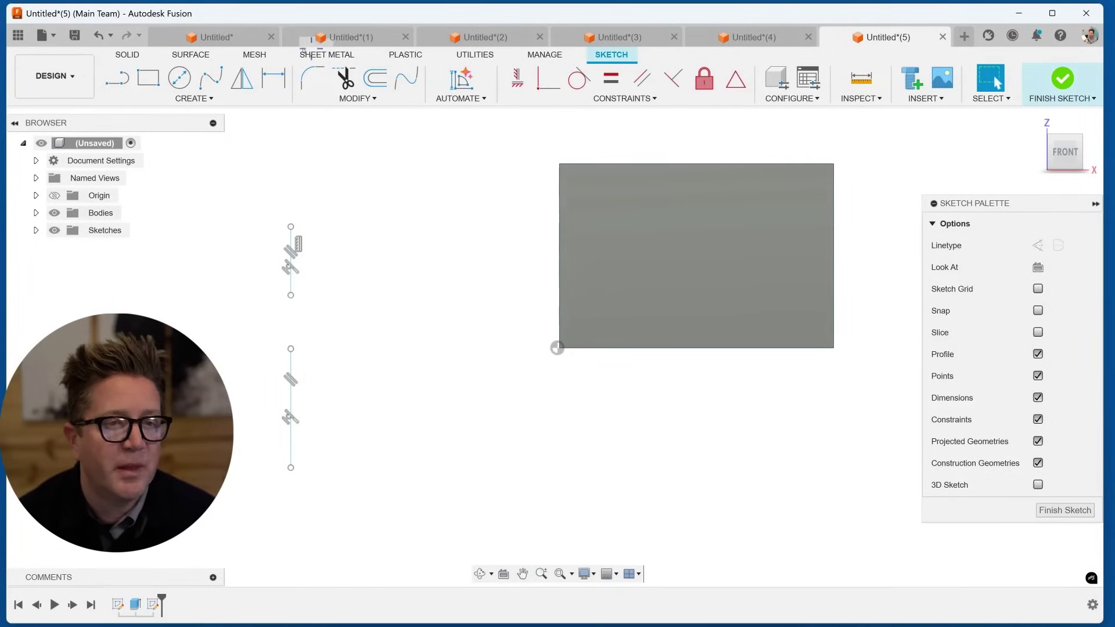
# Draw a vertical line below the body, slightly right of its left edge
pyautogui.click(117, 77)
pyautogui.click(590, 406)
pyautogui.click(589, 511)
pyautogui.press('Escape')
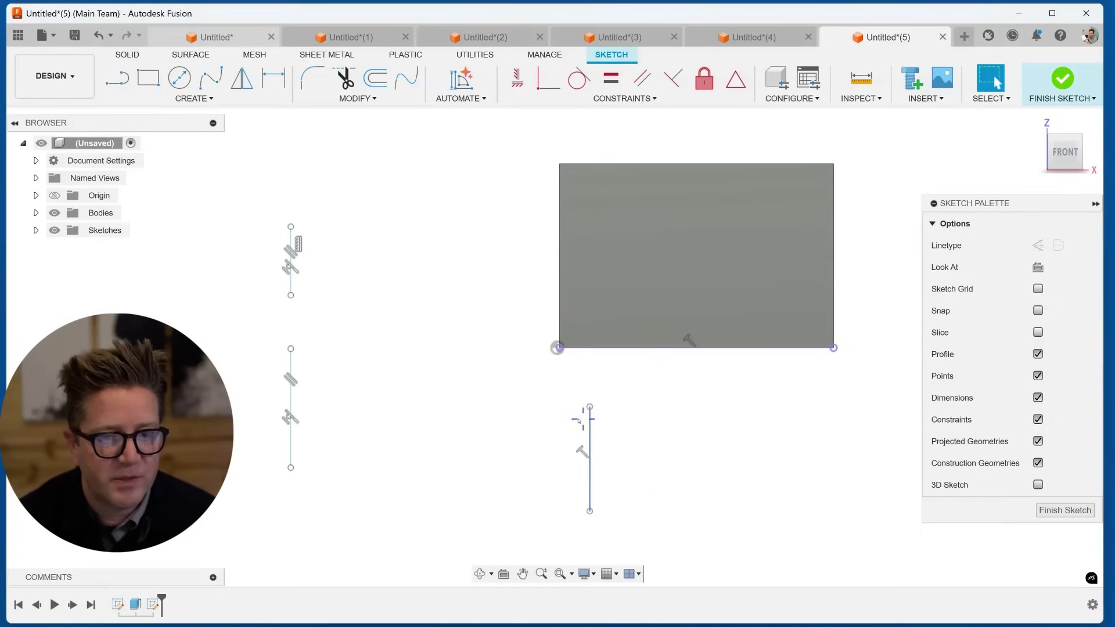
# Apply a Collinear constraint between the body's left edge and the vertical line below it
pyautogui.click(560, 310)
pyautogui.keyDown('shift'); pyautogui.click(588, 435); pyautogui.keyUp('shift')
pyautogui.click(617, 101)
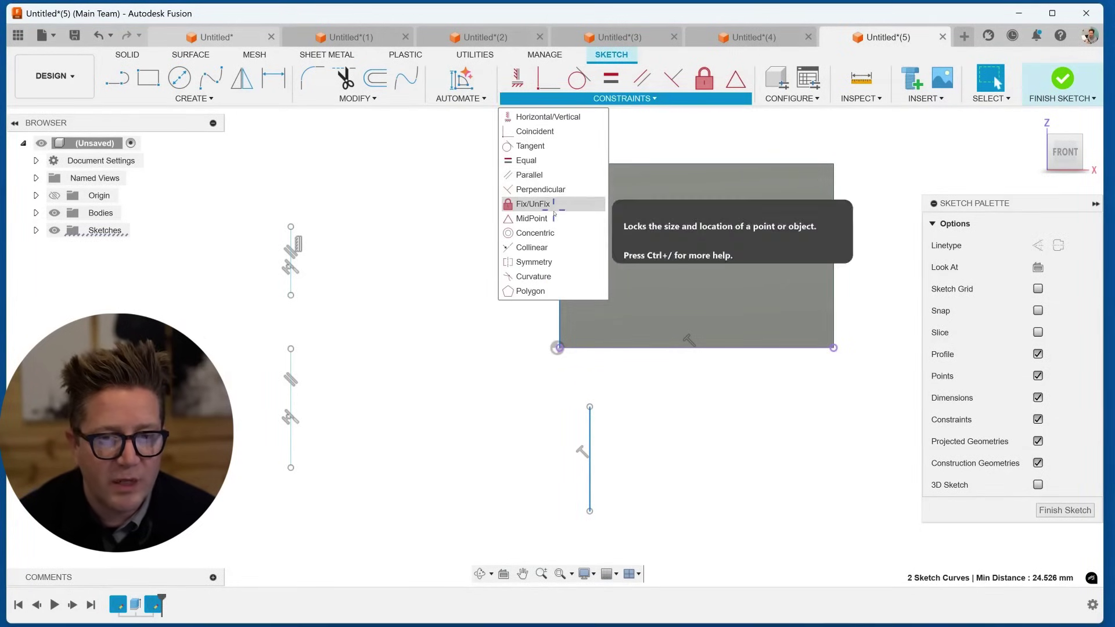
pyautogui.click(532, 248)
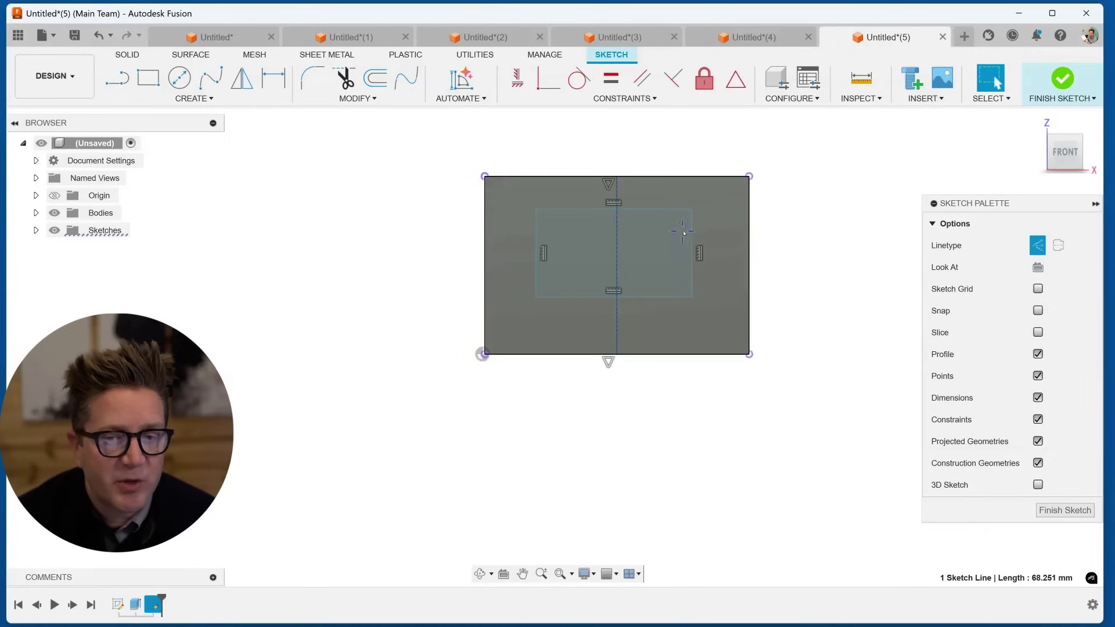
# Replace the rectangle on the body's face with two circles, about 24 mm and 21 mm in diameter, on either side of the construction centerline
pyautogui.doubleClick(691, 233)
pyautogui.press('Delete')
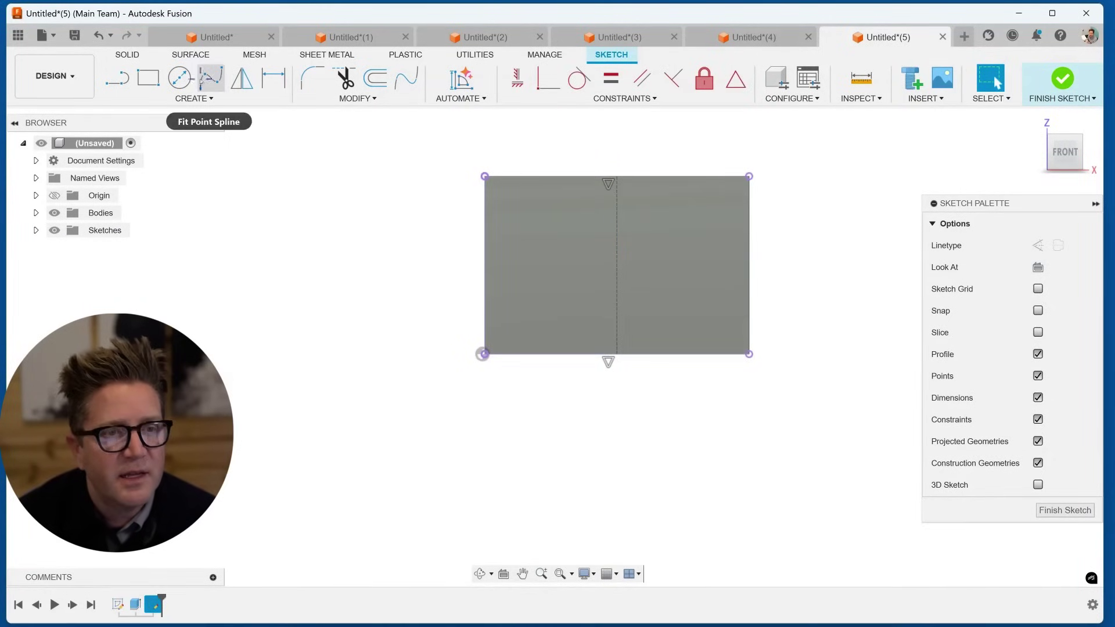
pyautogui.click(180, 78)
pyautogui.click(668, 241)
pyautogui.click(672, 267)
pyautogui.click(539, 248)
pyautogui.click(546, 280)
pyautogui.press('Escape')
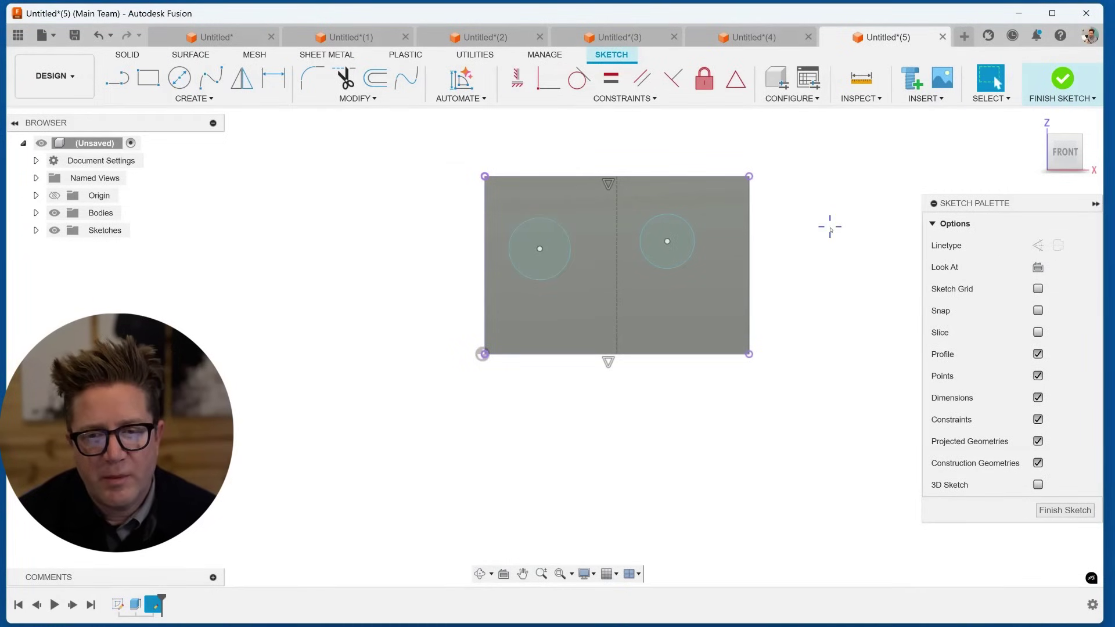
# Apply a Symmetry constraint to the two circles about the construction centerline and move the right circle slightly down
pyautogui.click(695, 230)
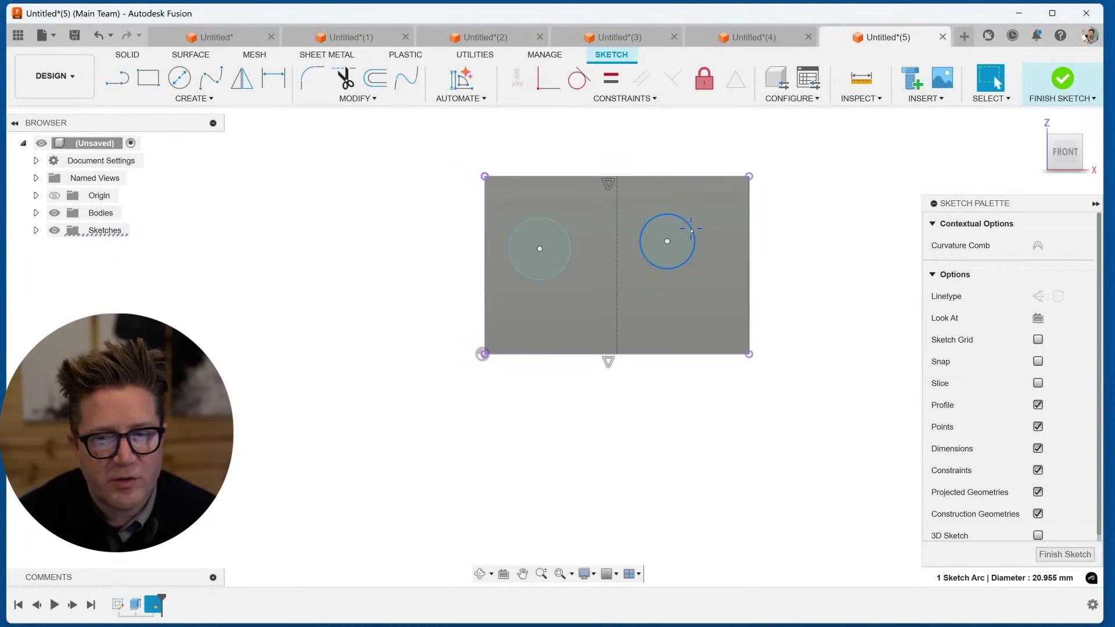
pyautogui.keyDown('shift'); pyautogui.click(548, 222); pyautogui.keyUp('shift')
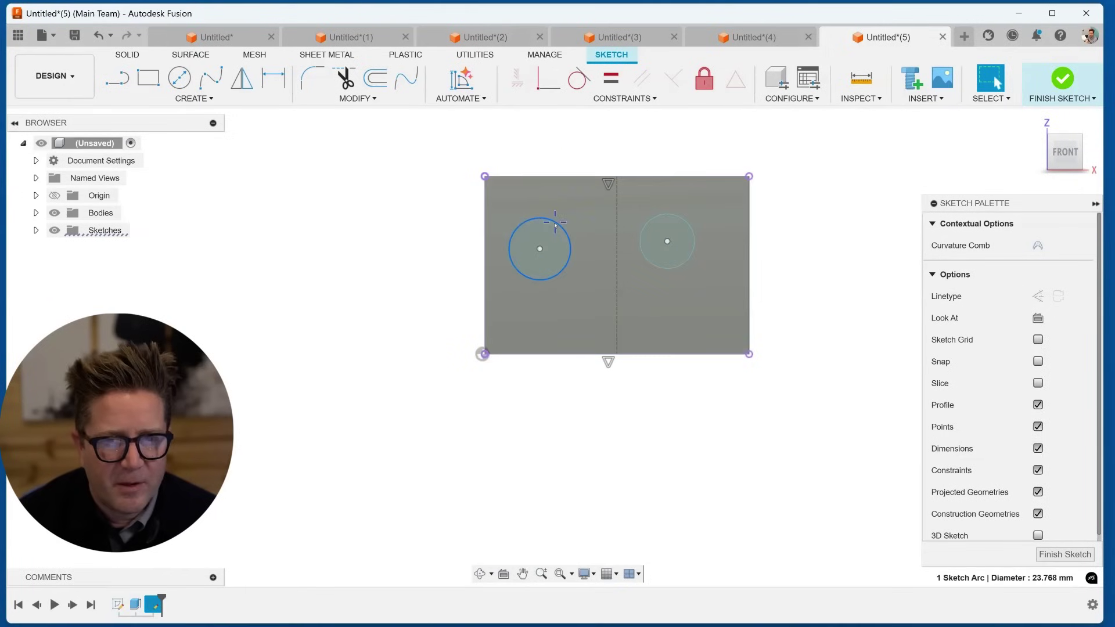
pyautogui.keyDown('shift'); pyautogui.click(617, 215); pyautogui.keyUp('shift')
pyautogui.click(633, 100)
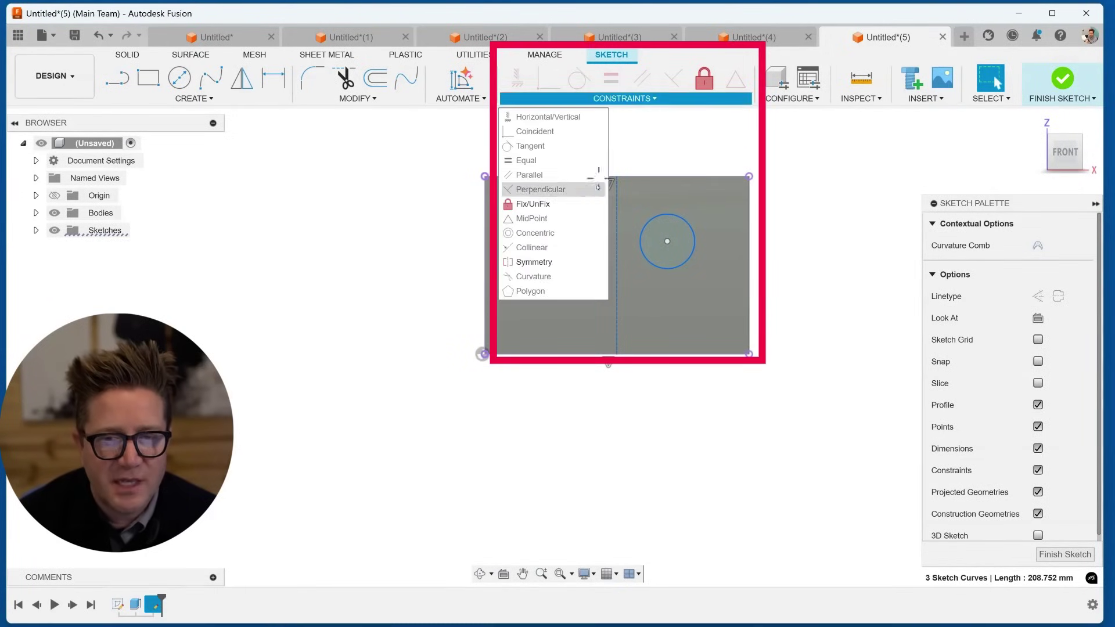
pyautogui.click(549, 258)
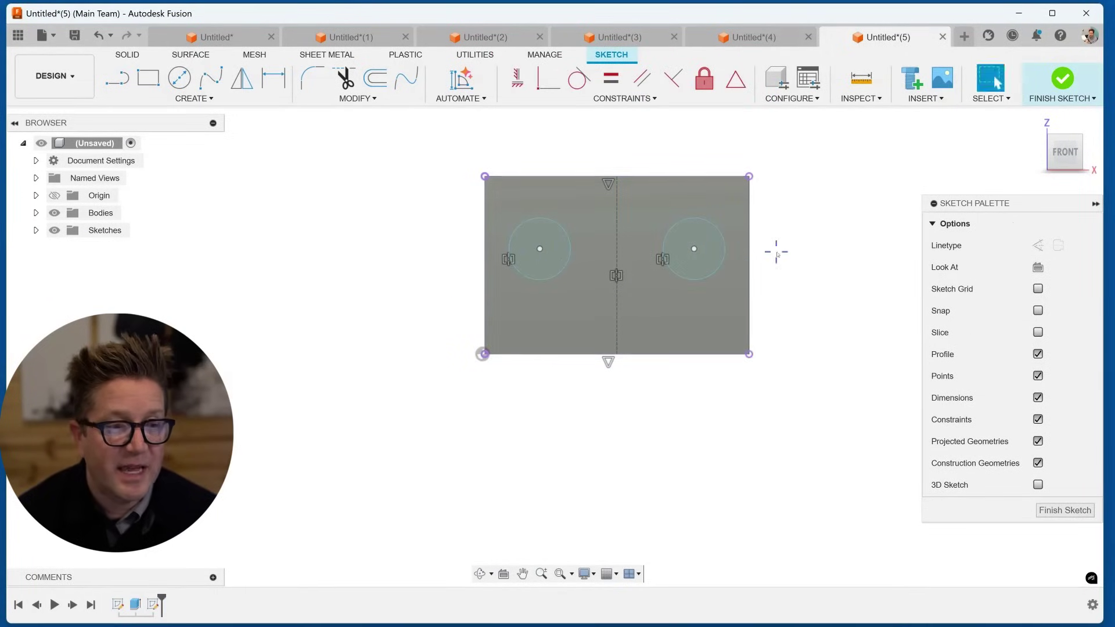
pyautogui.moveTo(694, 248)
pyautogui.mouseDown()
pyautogui.moveTo(709, 246)
pyautogui.moveTo(680, 248)
pyautogui.moveTo(693, 262)
pyautogui.mouseUp()
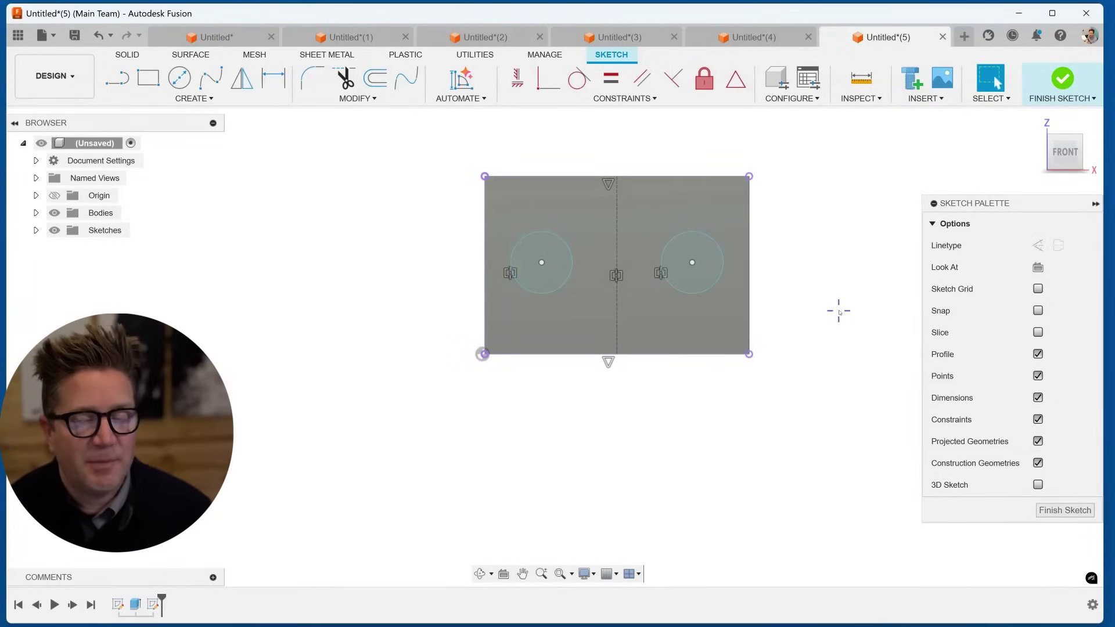
# Draw a diagonal line rising to the right in the empty area left of the body
pyautogui.click(117, 77)
pyautogui.click(181, 415)
pyautogui.click(258, 259)
pyautogui.press('Escape')
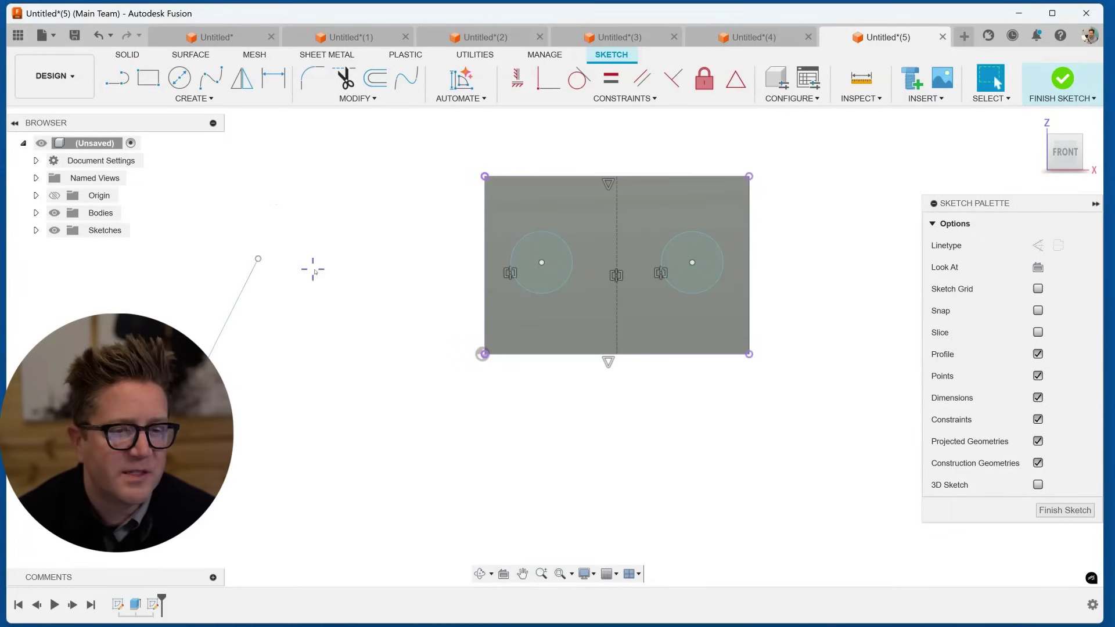
# Draw a second diagonal line about 69 mm long, rising to the right beside the existing diagonal line
pyautogui.click(116, 78)
pyautogui.click(287, 424)
pyautogui.click(356, 258)
pyautogui.press('Escape')
# Select both diagonal lines and examine which sketch constraints are available for two lines
pyautogui.click(322, 339)
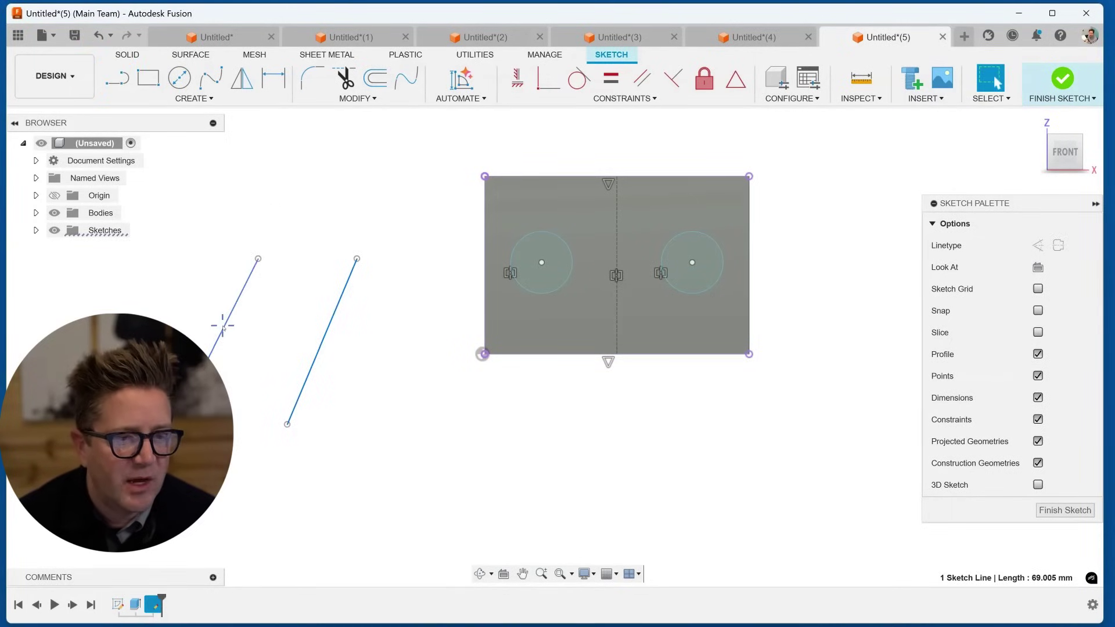
pyautogui.click(223, 326)
pyautogui.click(574, 102)
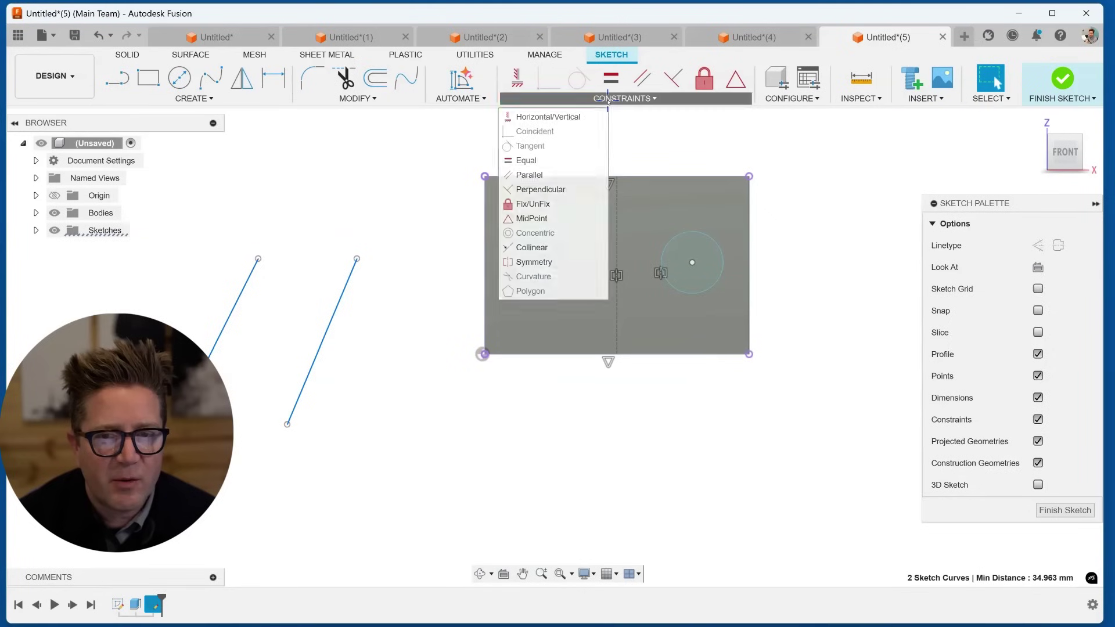
pyautogui.click(549, 84)
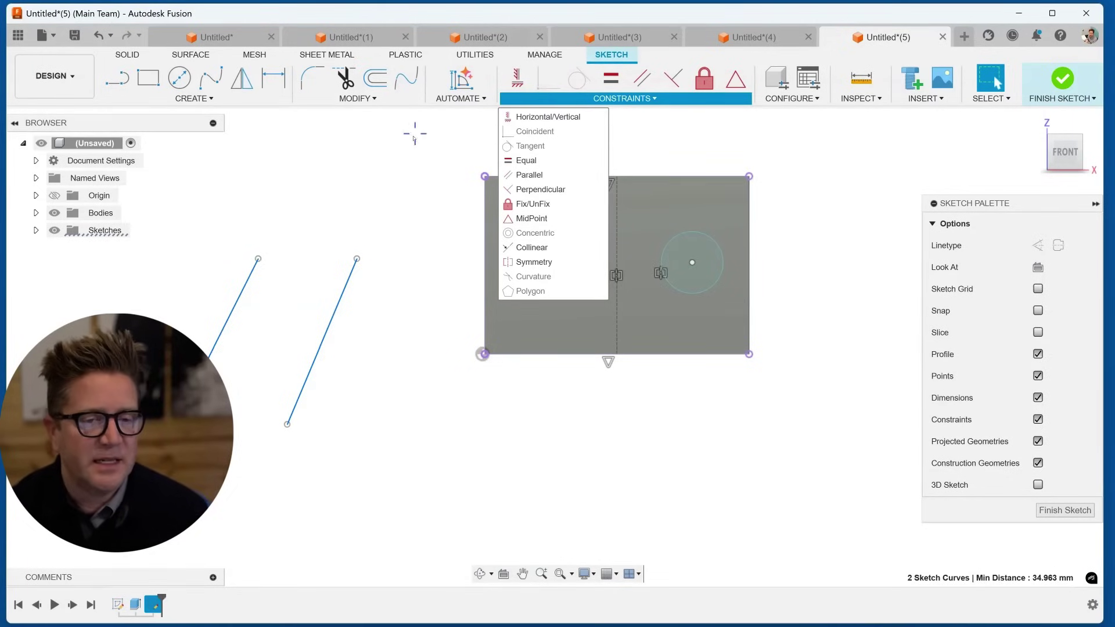
# Select the upper endpoints of both diagonal lines, examine the constraints available for two points, and clear the selection
pyautogui.click(356, 259)
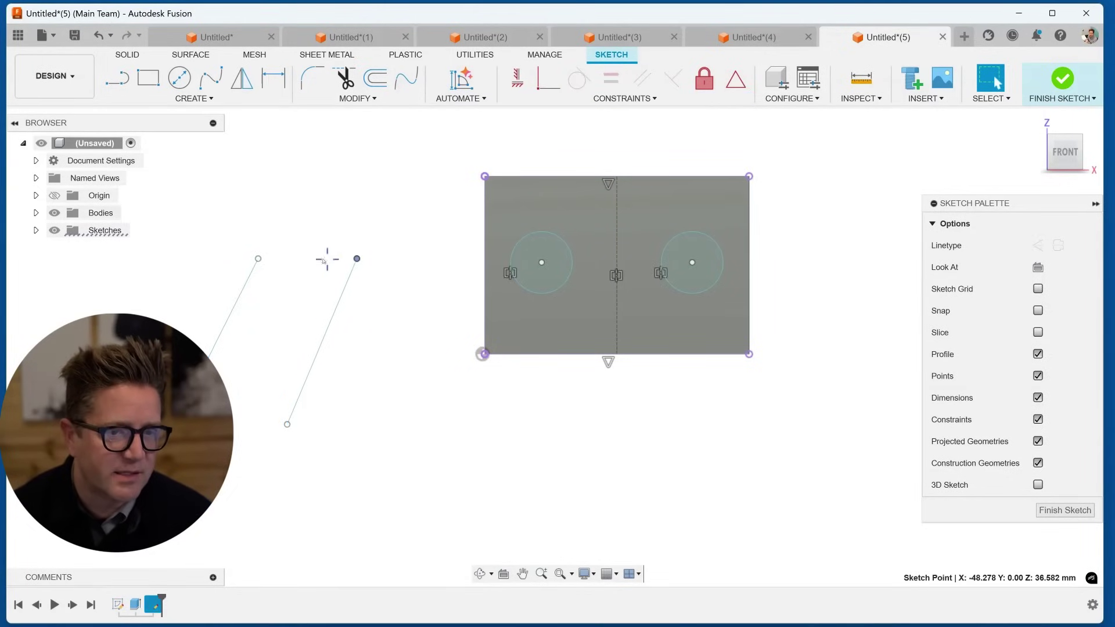
pyautogui.click(258, 259)
pyautogui.click(598, 100)
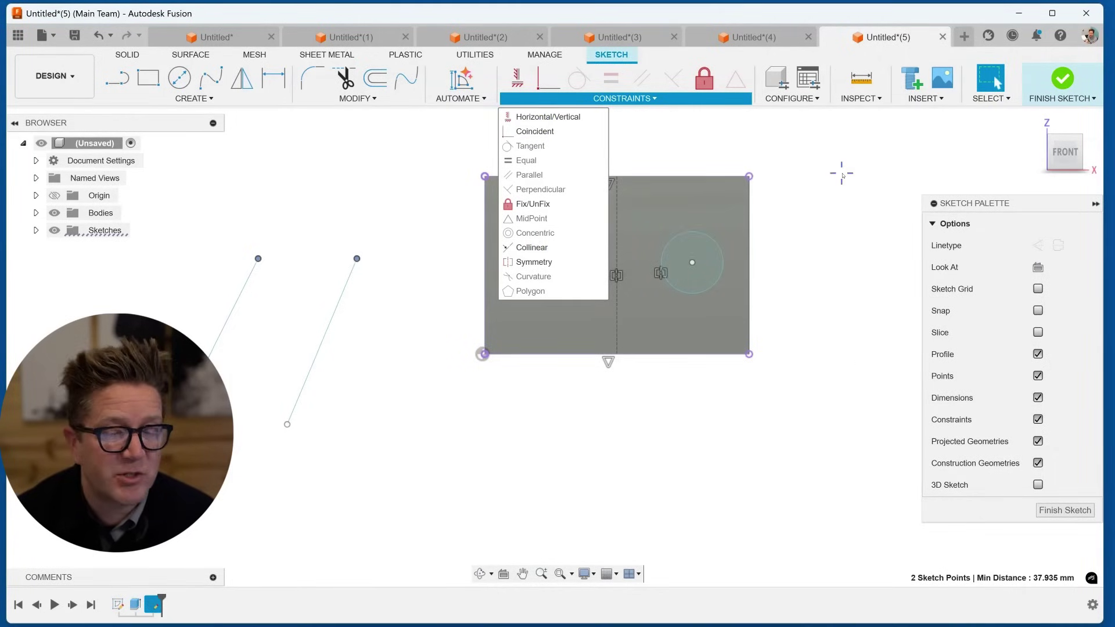
pyautogui.click(835, 178)
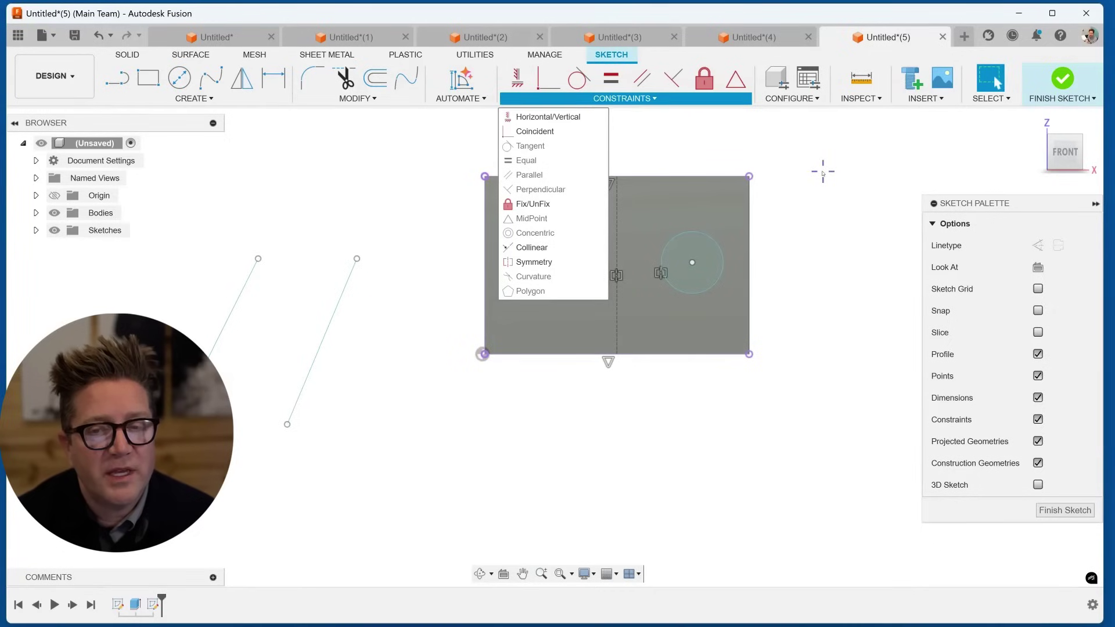
pyautogui.click(823, 172)
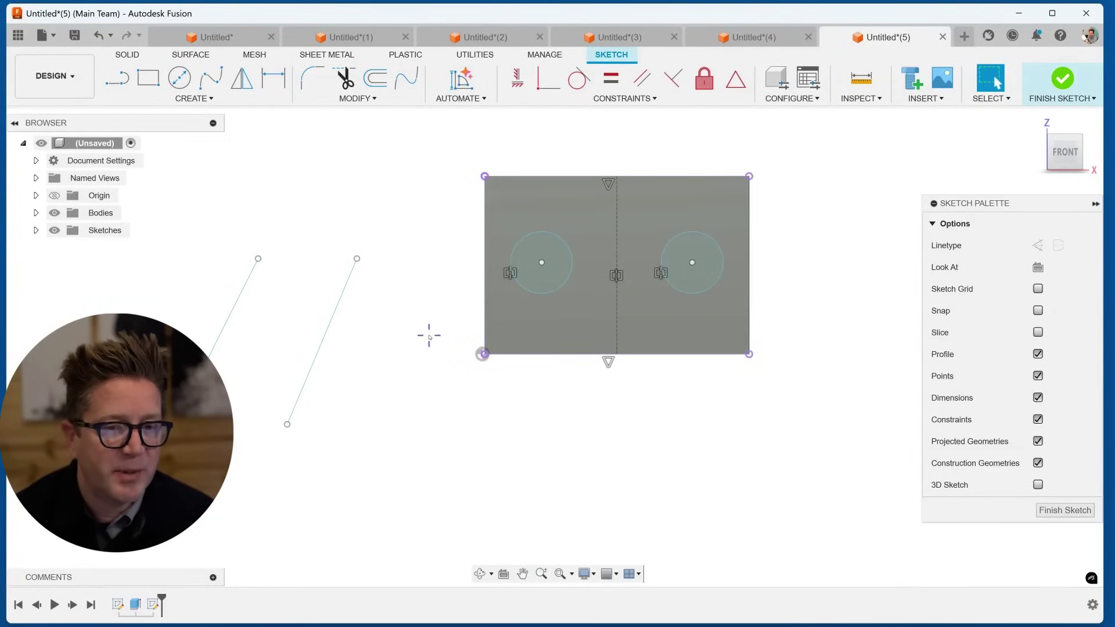
# Draw a large and a smaller circle side by side below the body and examine the constraints available with both selected
pyautogui.press('c')
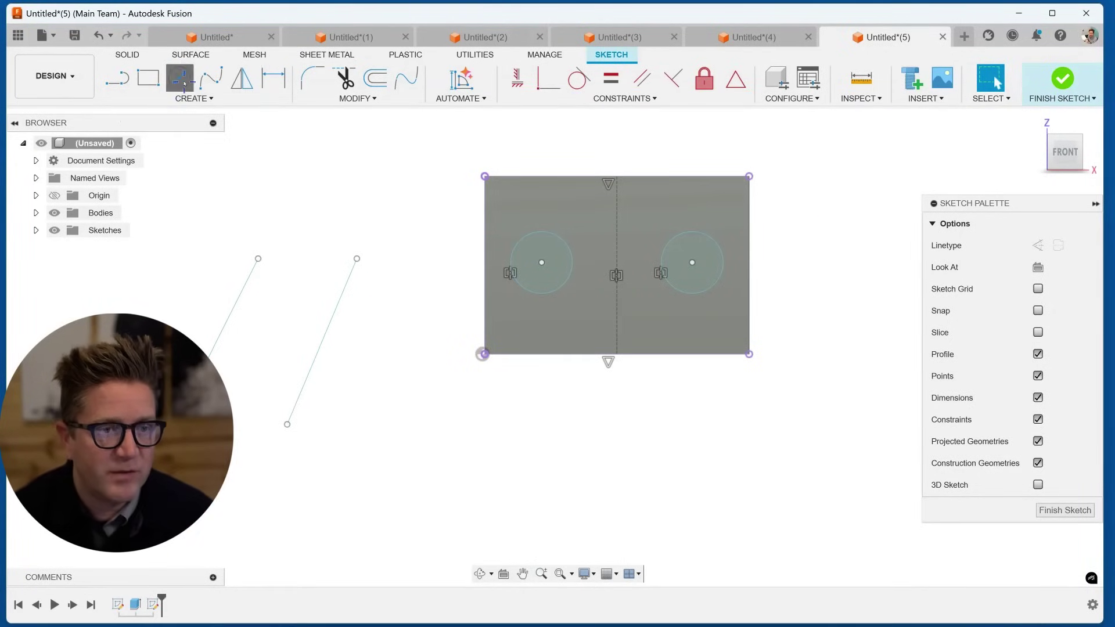
pyautogui.click(419, 464)
pyautogui.click(392, 379)
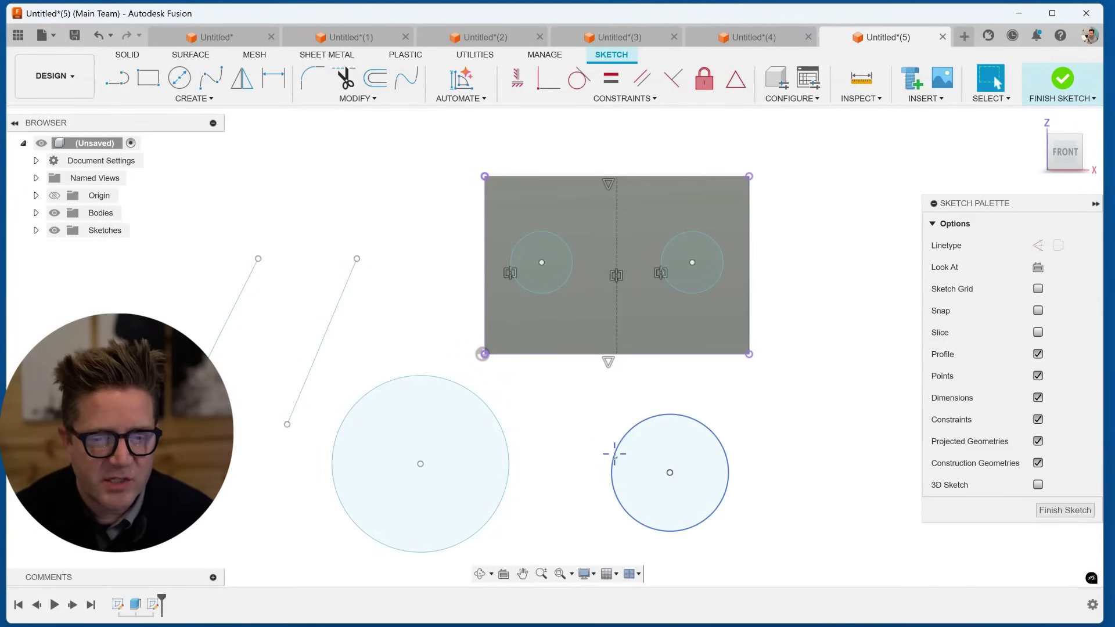
pyautogui.keyDown('shift'); pyautogui.click(497, 424); pyautogui.keyUp('shift')
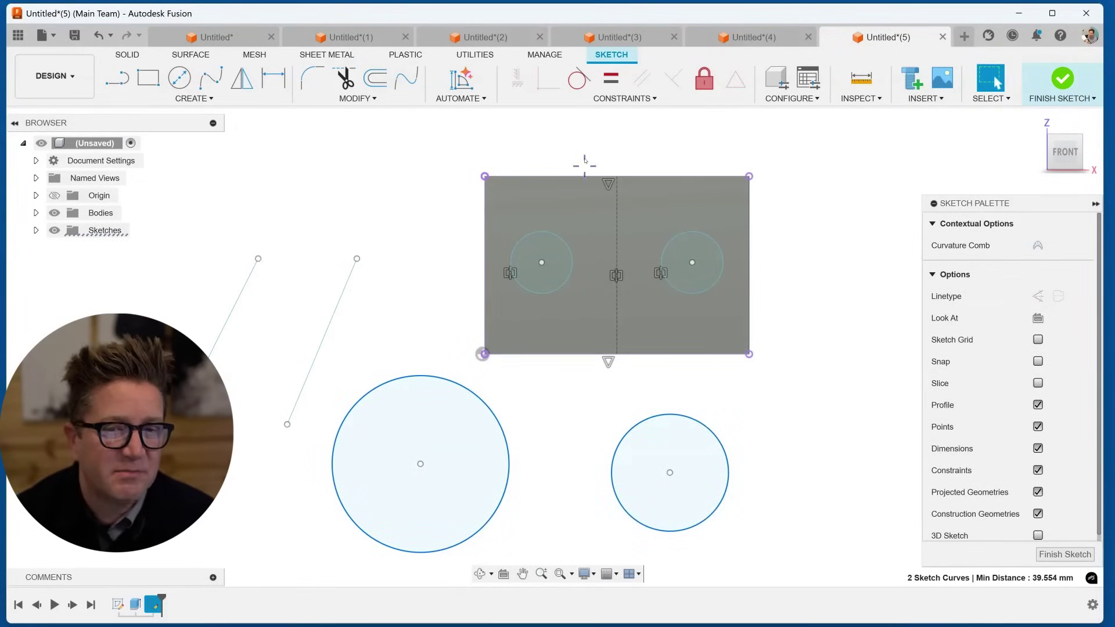
pyautogui.click(622, 98)
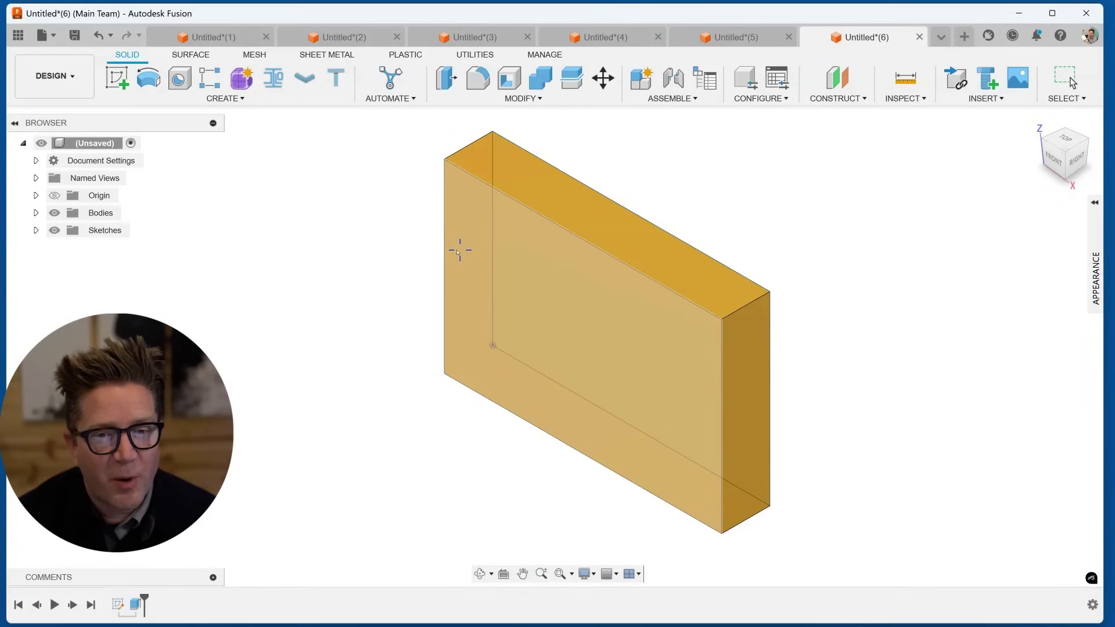
# Start a sketch on the block's large front face and draw a tall rectangle right of the face's center
pyautogui.keyDown('shift'); pyautogui.moveTo(515, 296); pyautogui.dragTo(540, 267, button='middle'); pyautogui.keyUp('shift')
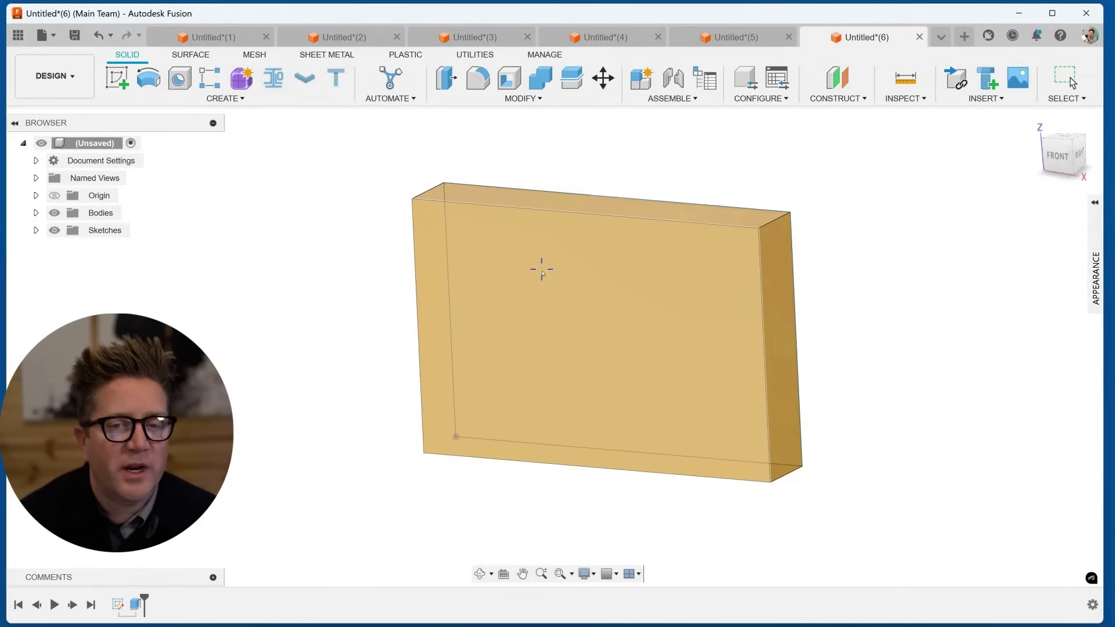
pyautogui.press('s')
pyautogui.click(606, 317)
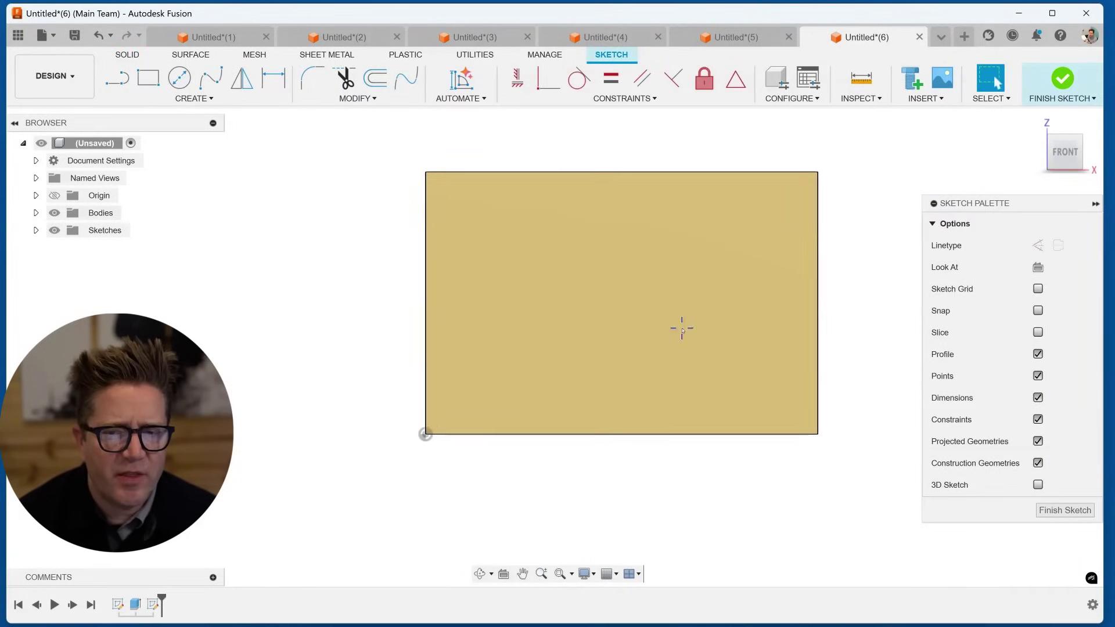
pyautogui.click(148, 77)
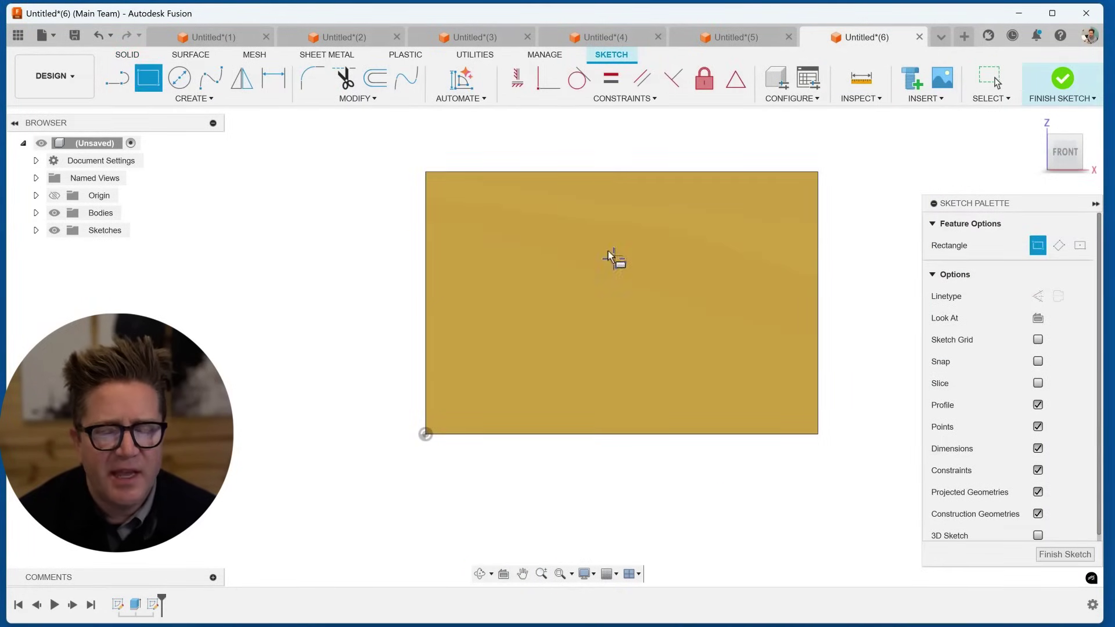
pyautogui.click(614, 224)
pyautogui.click(693, 378)
pyautogui.press('Escape')
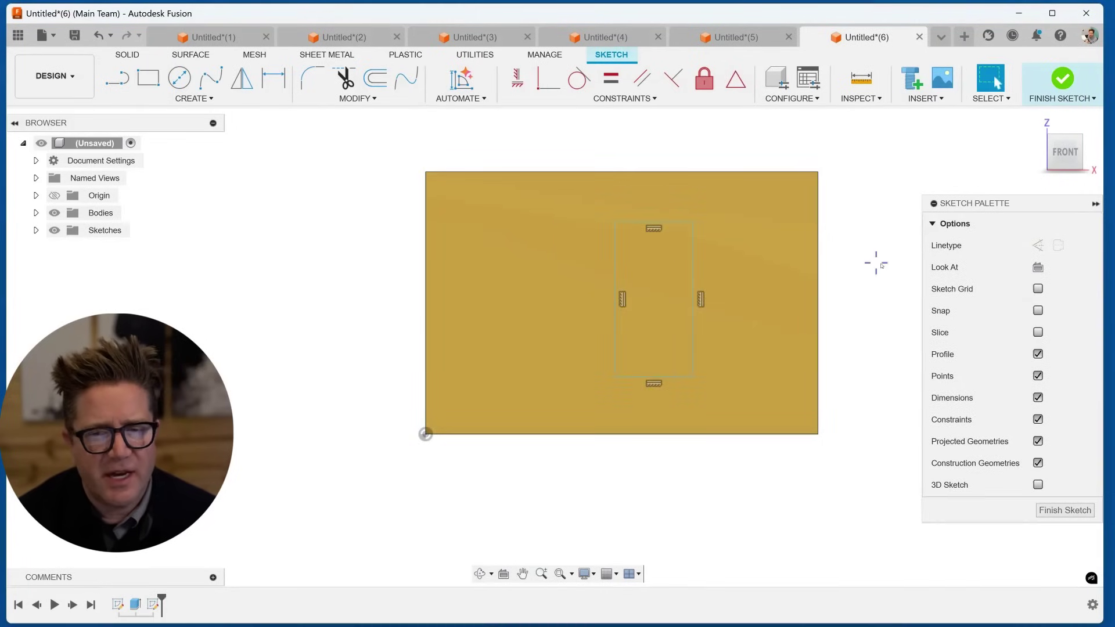
# Connect the midpoints of the rectangle's top edge and the face's top edge with a line and constrain it vertical
pyautogui.scroll(2, 633, 258)
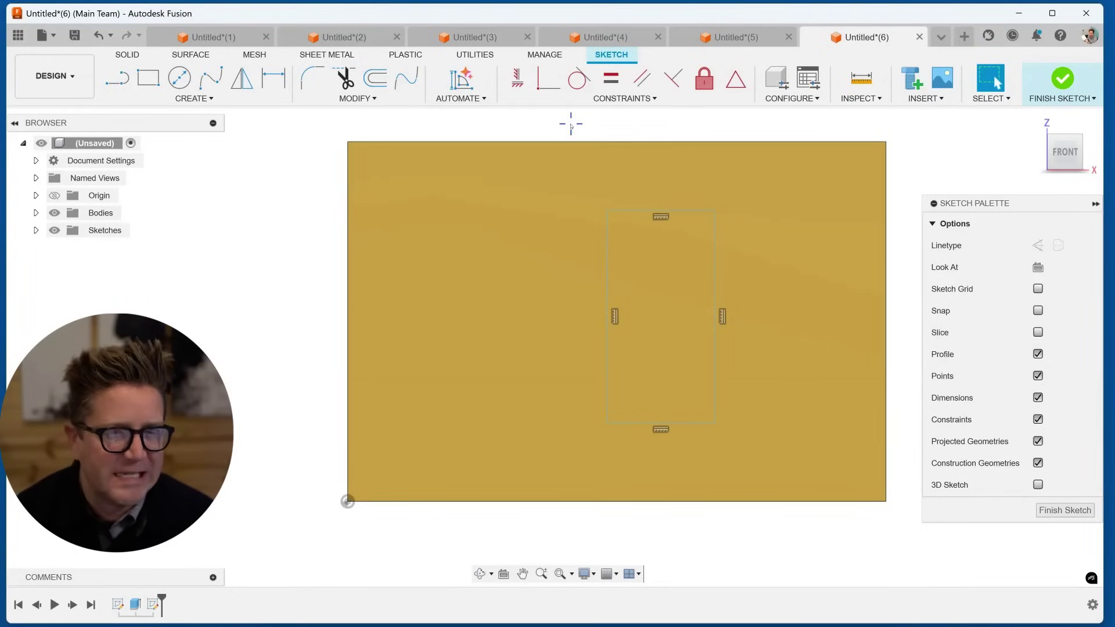
pyautogui.click(117, 80)
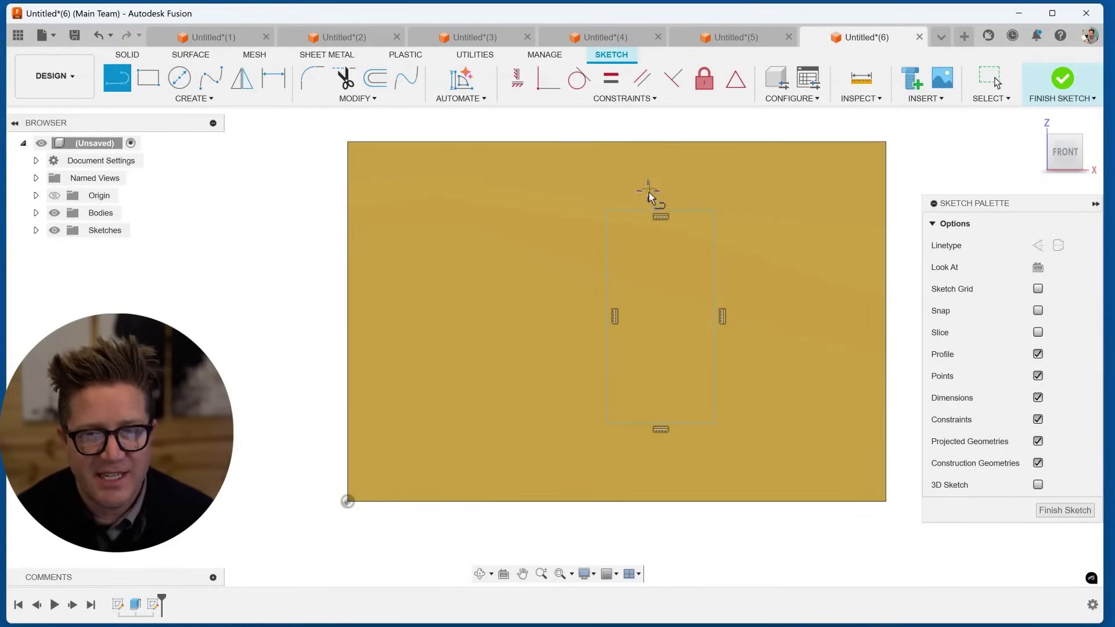
pyautogui.click(661, 212)
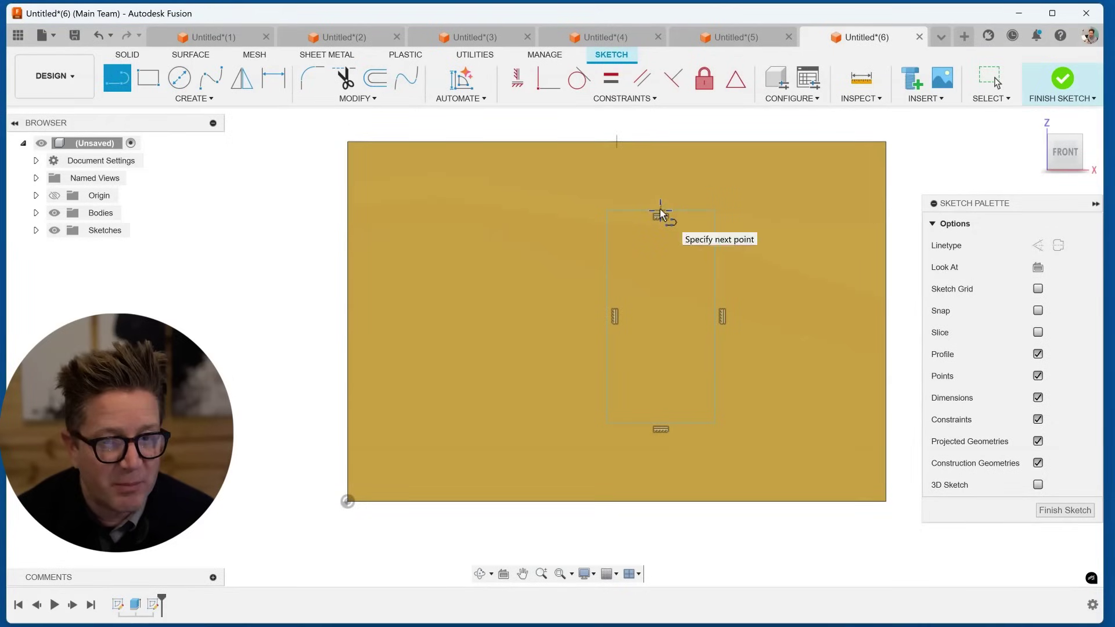
pyautogui.click(616, 143)
pyautogui.press('Escape')
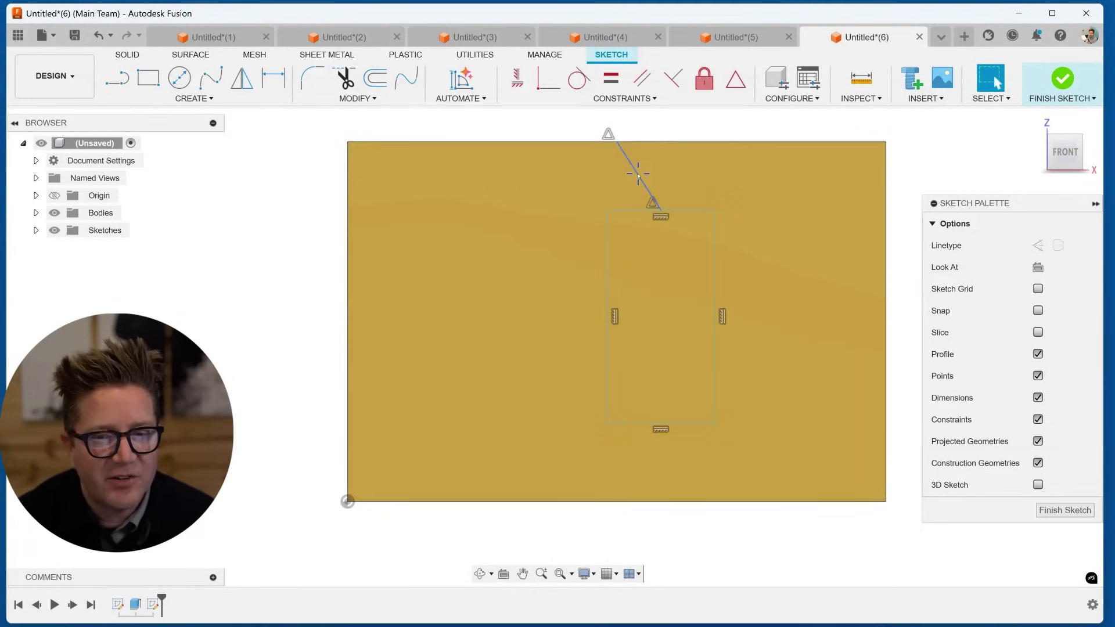
pyautogui.click(638, 174)
pyautogui.click(518, 78)
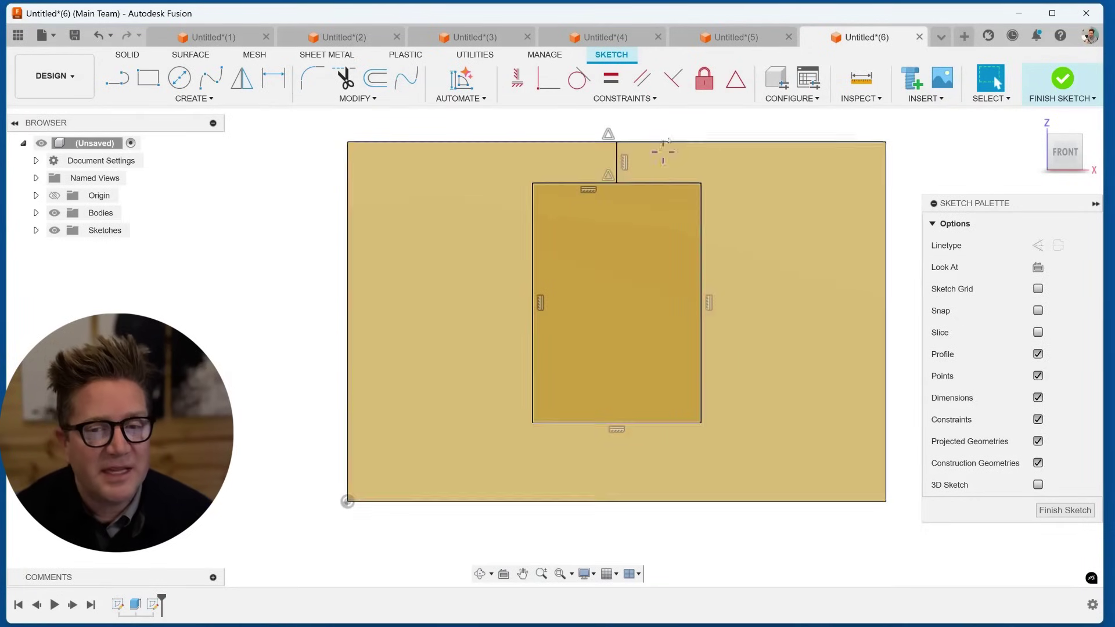
# Replace the short vertical line with a full-height construction centerline on the face, and move the rectangle's upper-left corner right of it
pyautogui.click(616, 163)
pyautogui.press('Delete')
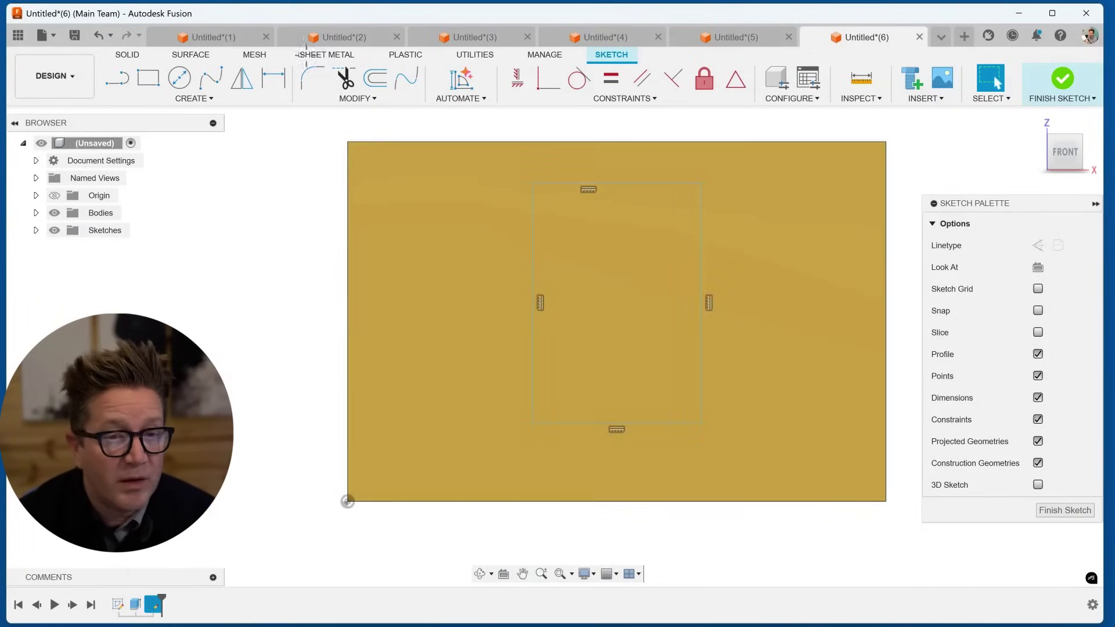
pyautogui.click(119, 79)
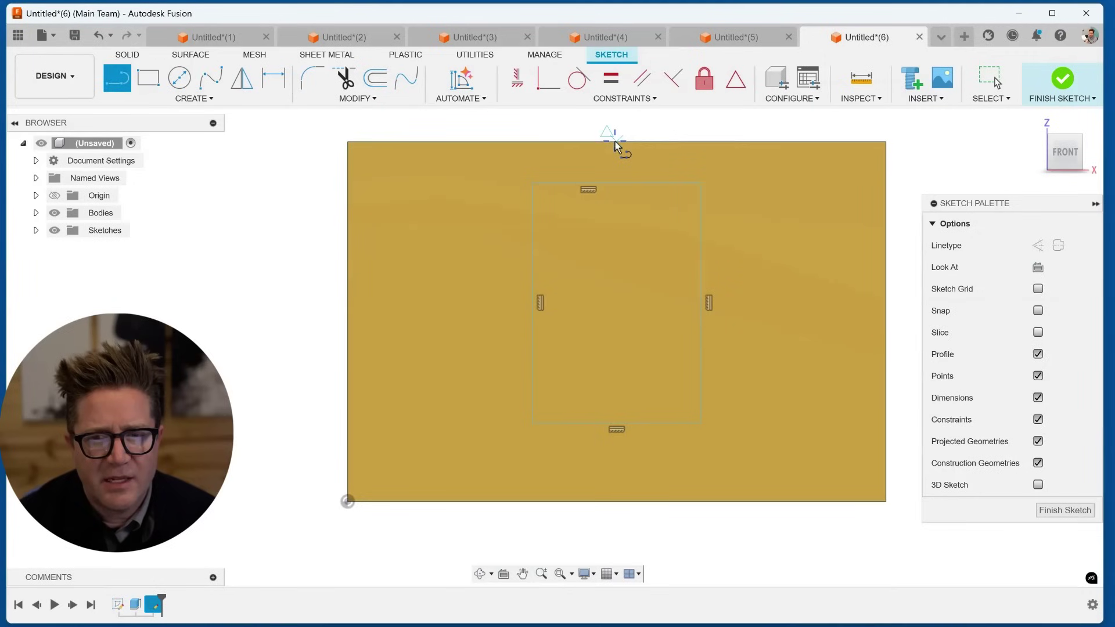
pyautogui.click(616, 143)
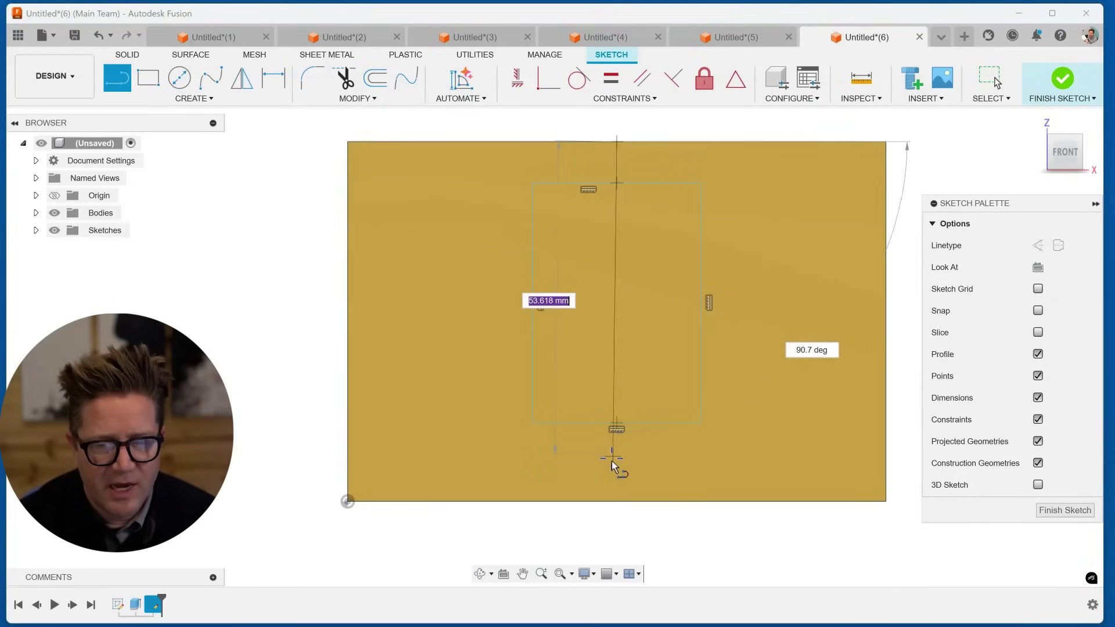
pyautogui.click(618, 503)
pyautogui.press('Escape')
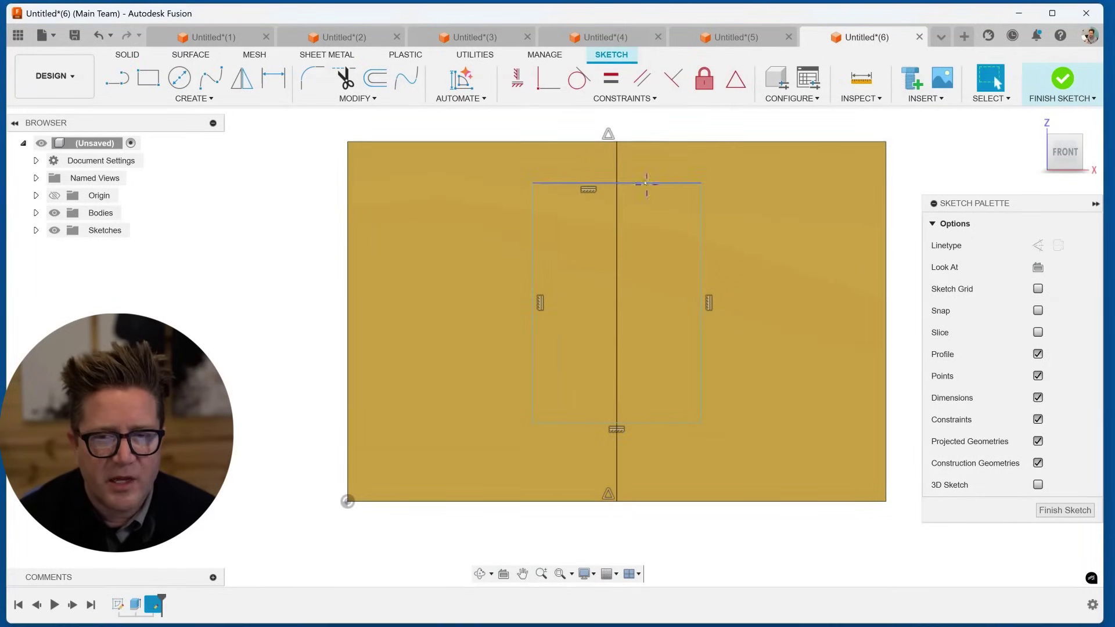
pyautogui.click(617, 152)
pyautogui.press('x')
pyautogui.click(532, 131)
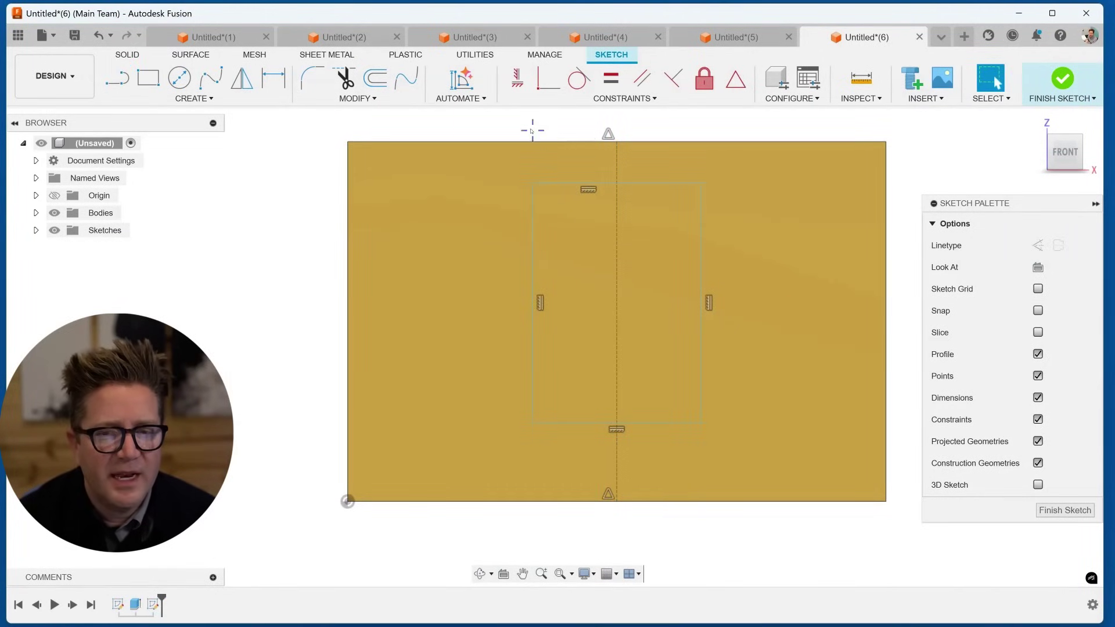
pyautogui.moveTo(532, 183); pyautogui.dragTo(647, 198)
# Draw a construction line about 38 mm long down the rectangle's middle and constrain its upper end to the top edge's midpoint
pyautogui.click(116, 77)
pyautogui.scroll(2, 687, 257)
pyautogui.click(656, 174)
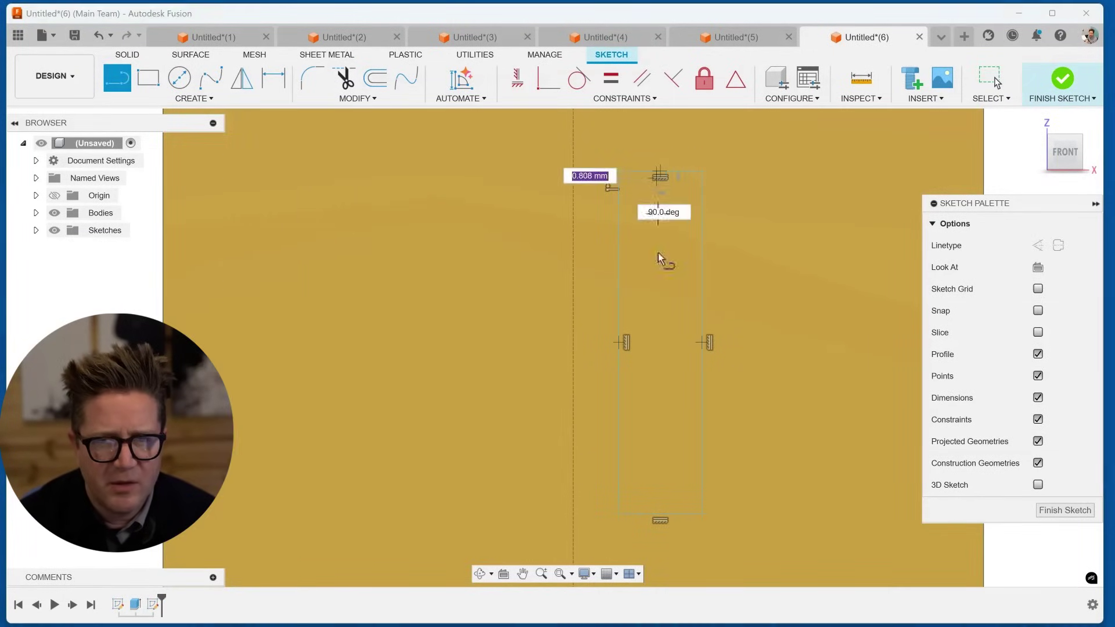
pyautogui.click(660, 519)
pyautogui.press('Escape')
pyautogui.press('x')
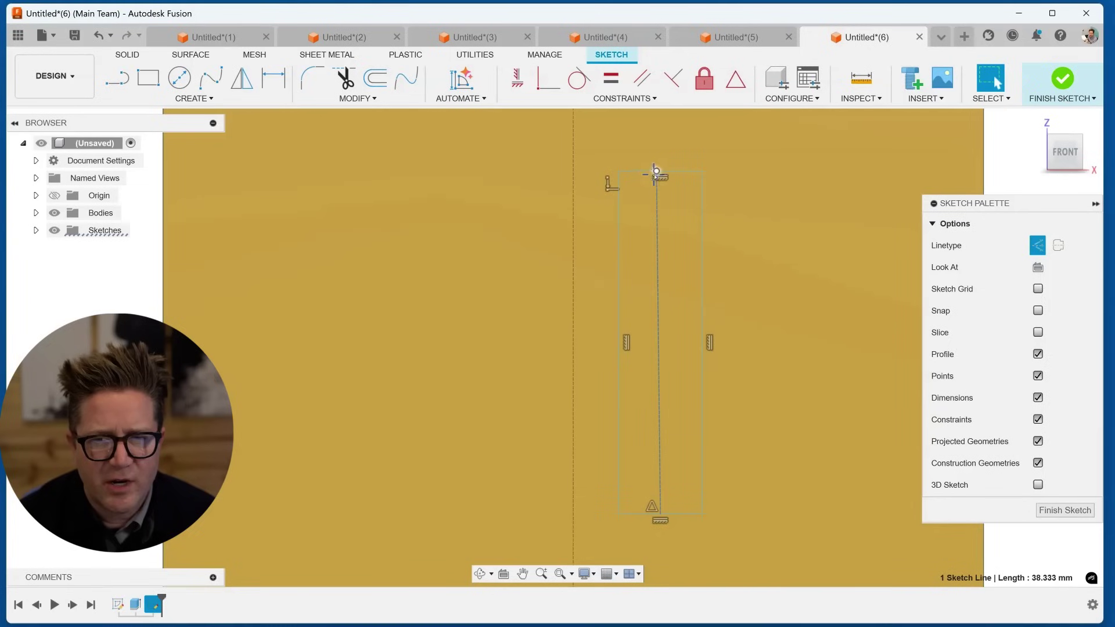
pyautogui.moveTo(656, 173); pyautogui.dragTo(669, 209)
pyautogui.rightClick(669, 208)
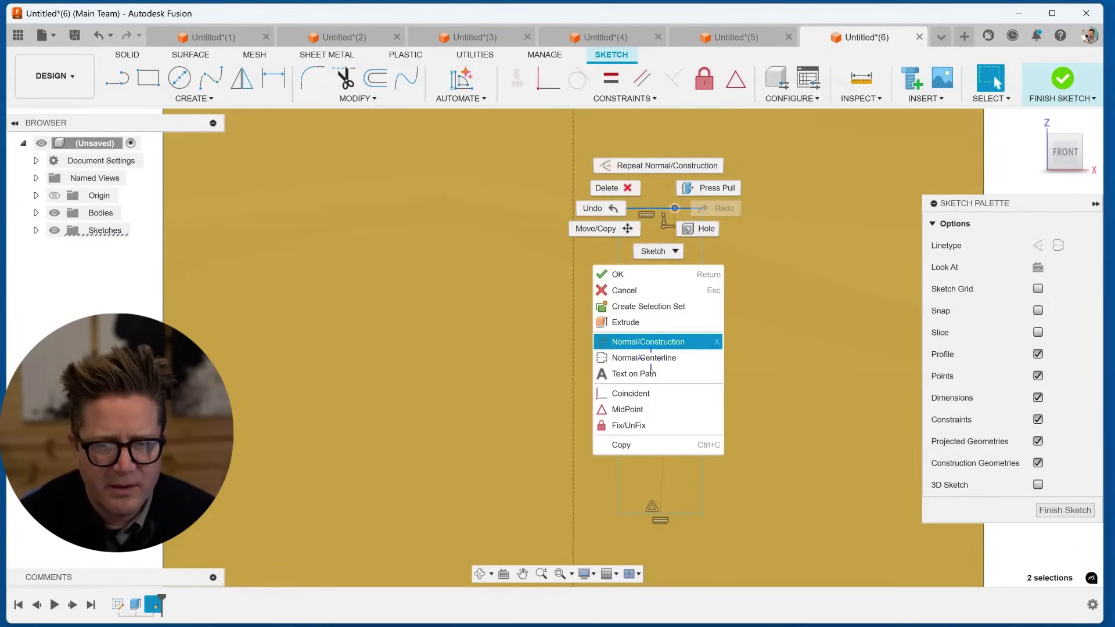
pyautogui.scroll(-3, 667, 389)
# Try a Collinear constraint between the rectangle's inner line and the face's centerline, and undo it together with the inner line
pyautogui.click(668, 391)
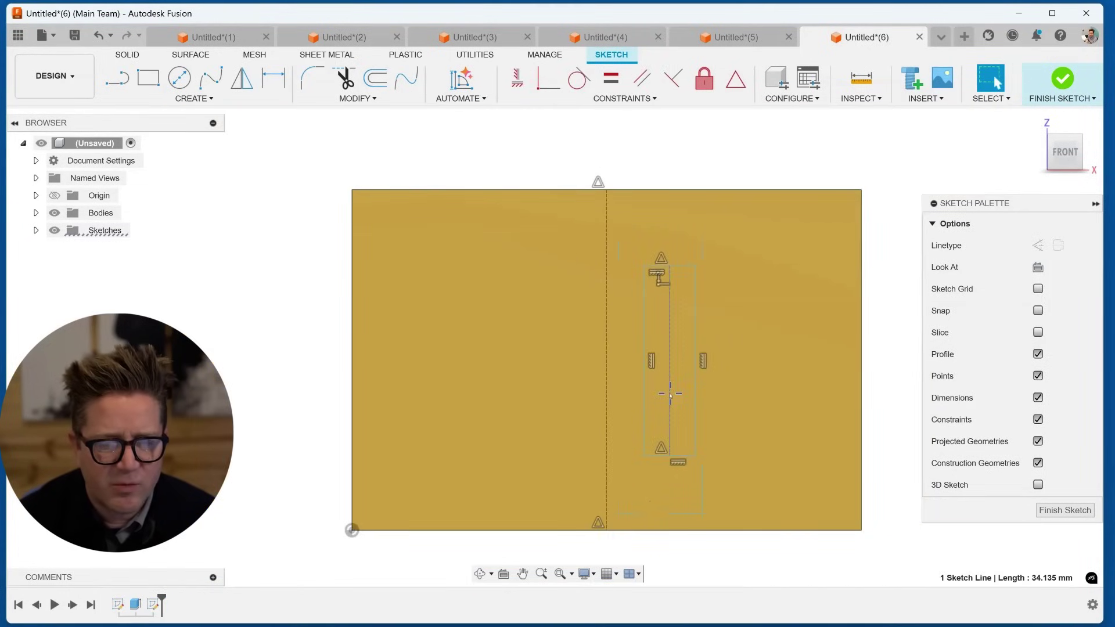
pyautogui.keyDown('shift'); pyautogui.click(607, 370); pyautogui.keyUp('shift')
pyautogui.rightClick(607, 370)
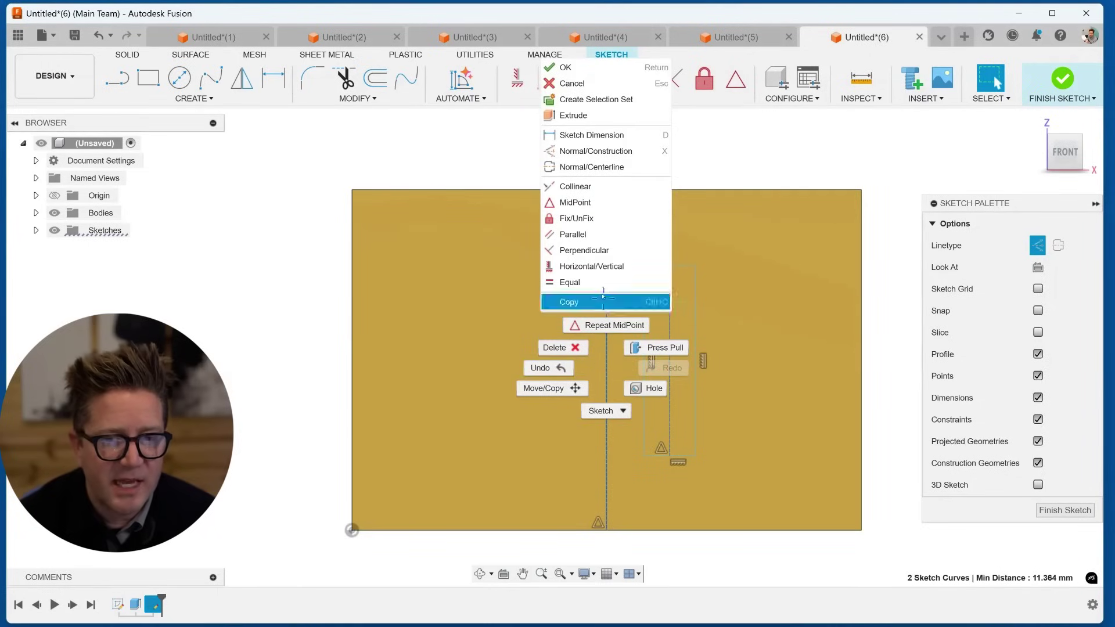
pyautogui.click(584, 202)
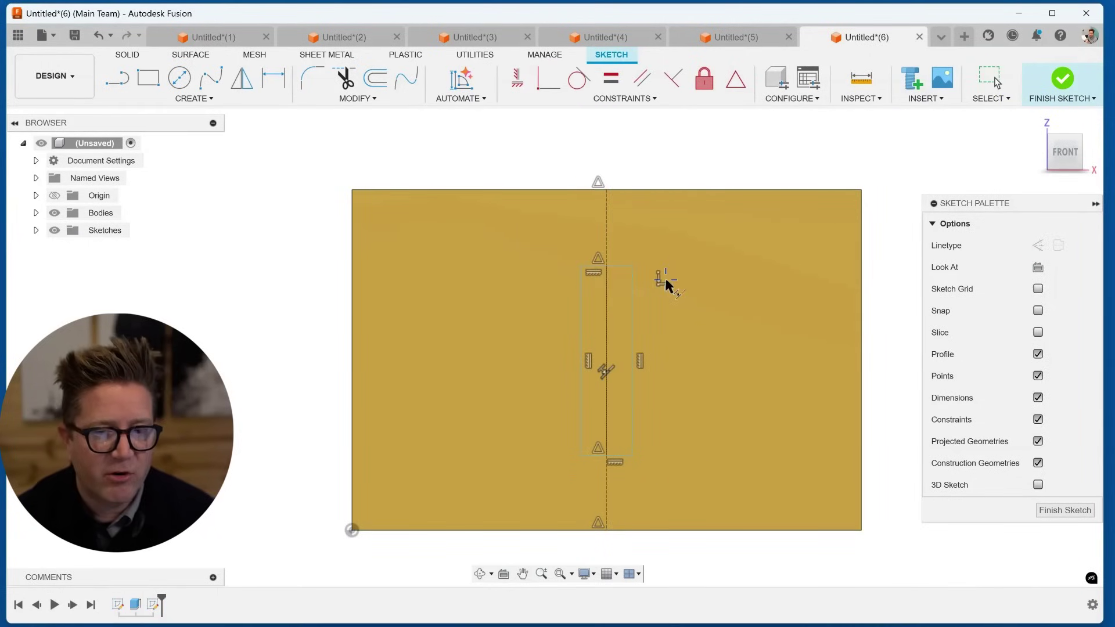
pyautogui.hotkey('ctrl', 'z')
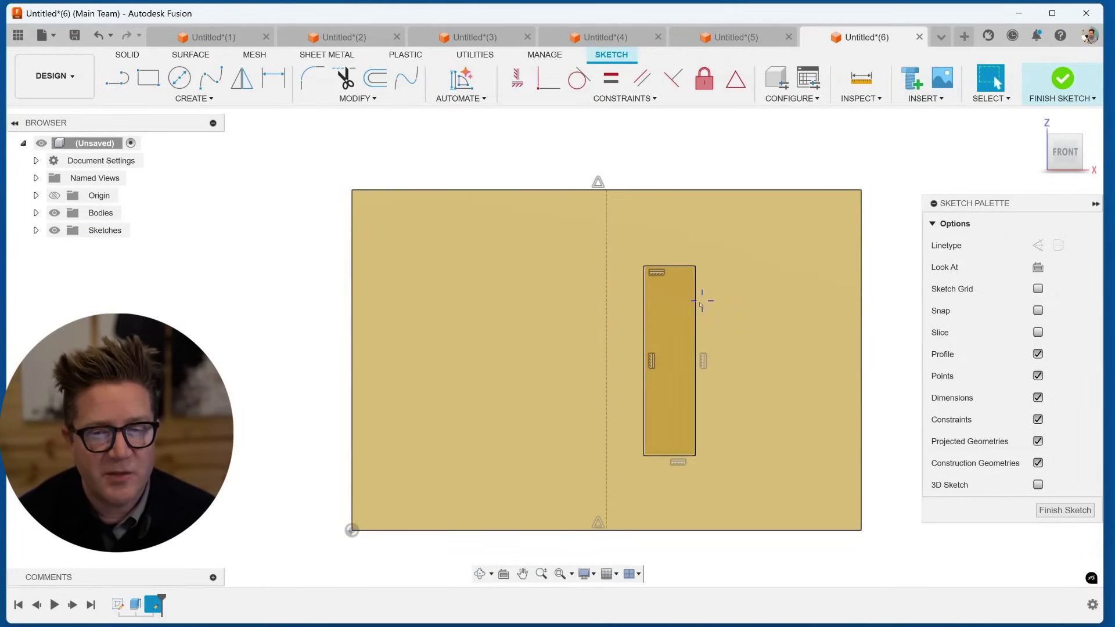
# Apply a Symmetry constraint to the rectangle's two vertical sides about the face's construction centerline
pyautogui.click(695, 299)
pyautogui.keyDown('shift'); pyautogui.click(644, 325); pyautogui.keyUp('shift')
pyautogui.keyDown('shift'); pyautogui.click(607, 324); pyautogui.keyUp('shift')
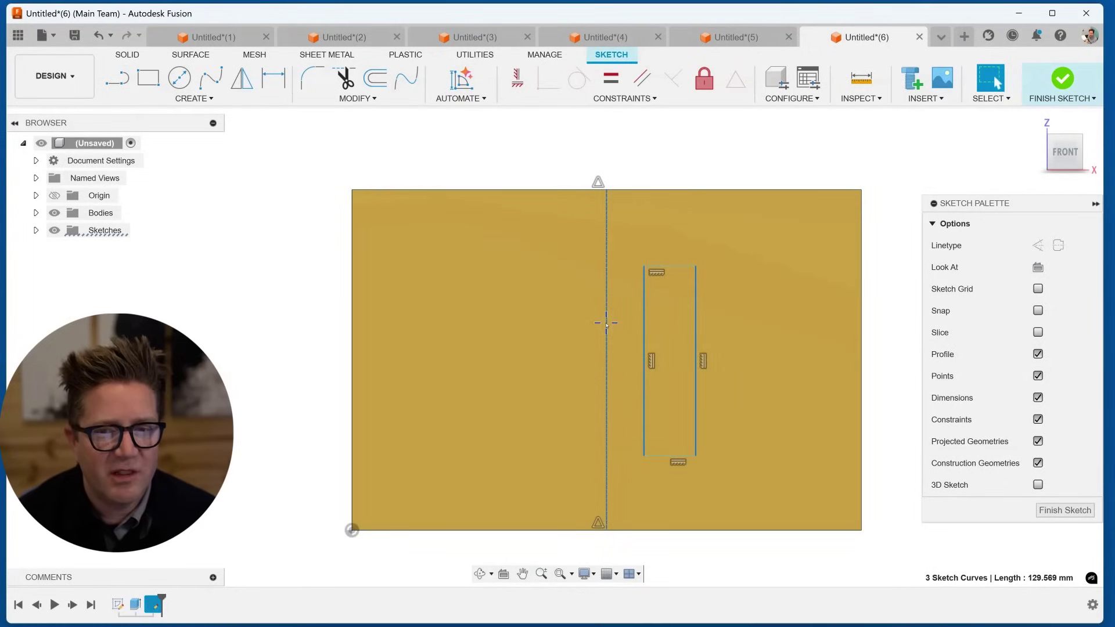
pyautogui.click(623, 99)
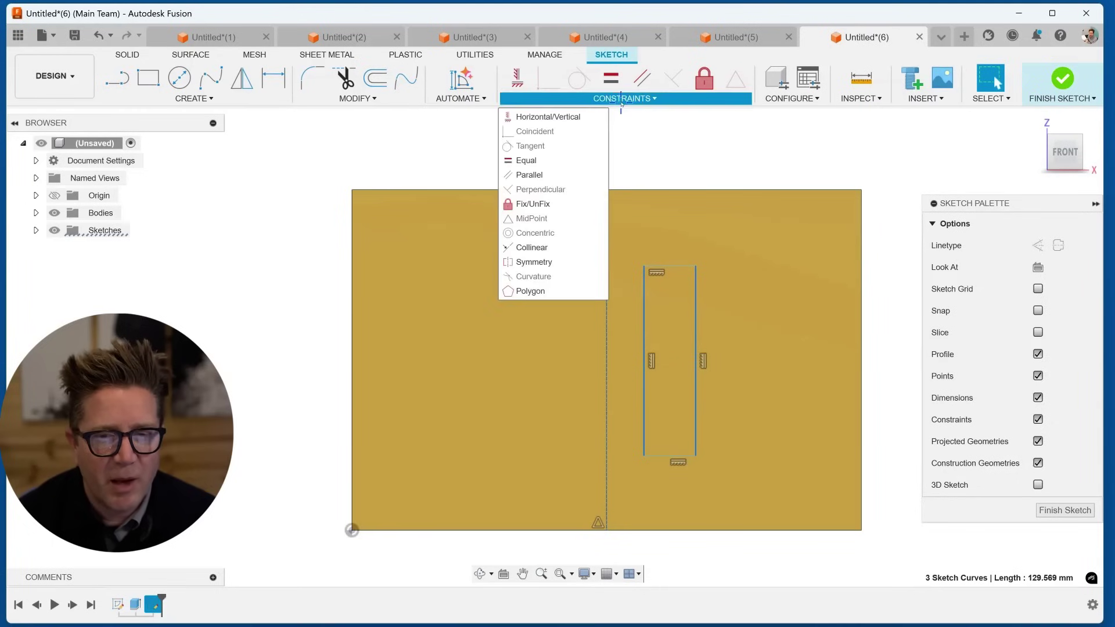
pyautogui.click(550, 263)
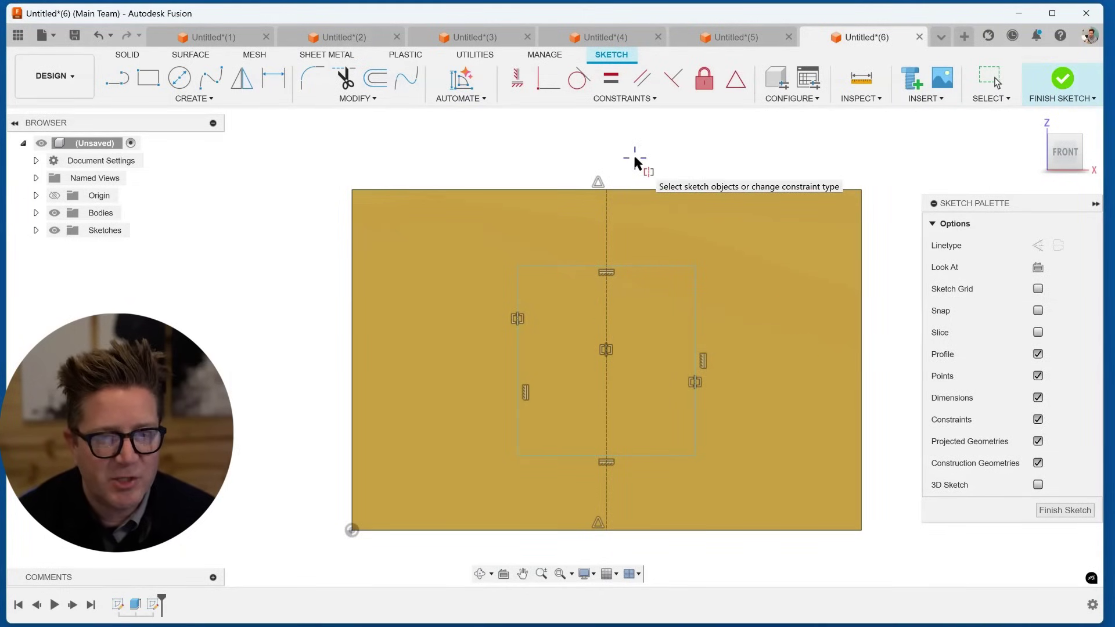
# Undo the Symmetry constraint, place a sketch point at the midpoint of the rectangle's top edge, and move it onto the construction centerline
pyautogui.hotkey('ctrl', 'z')
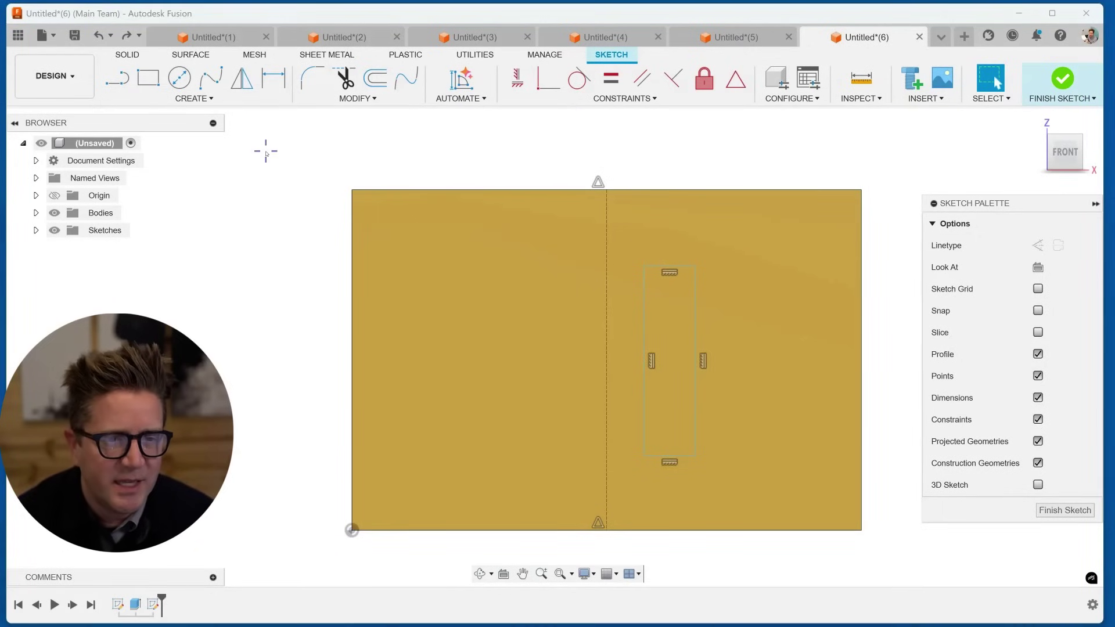
pyautogui.write('spoint')
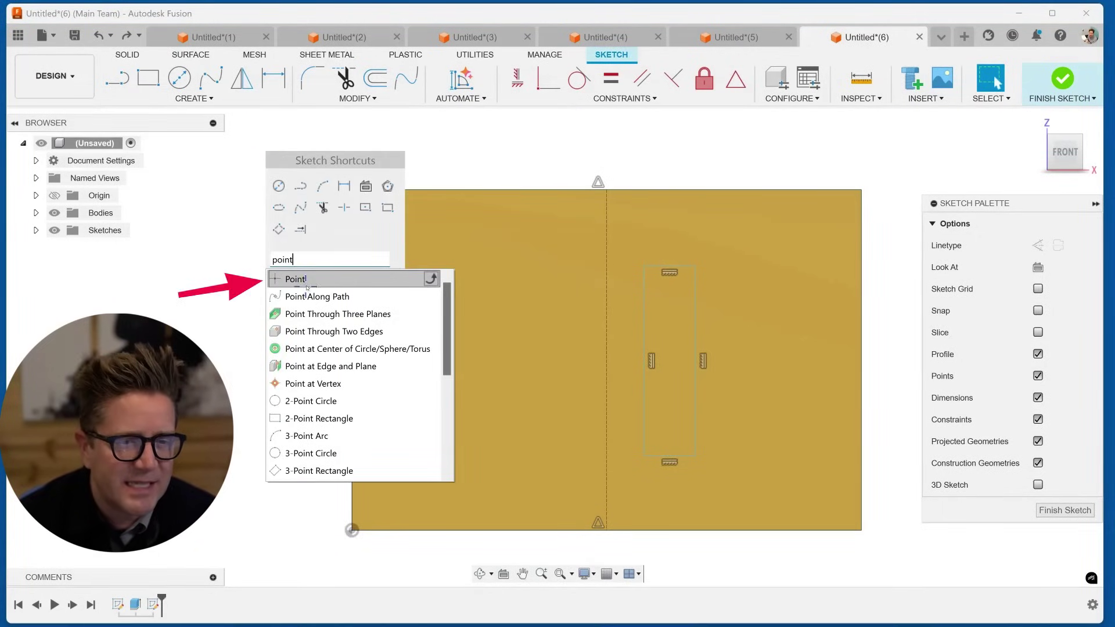
pyautogui.click(307, 281)
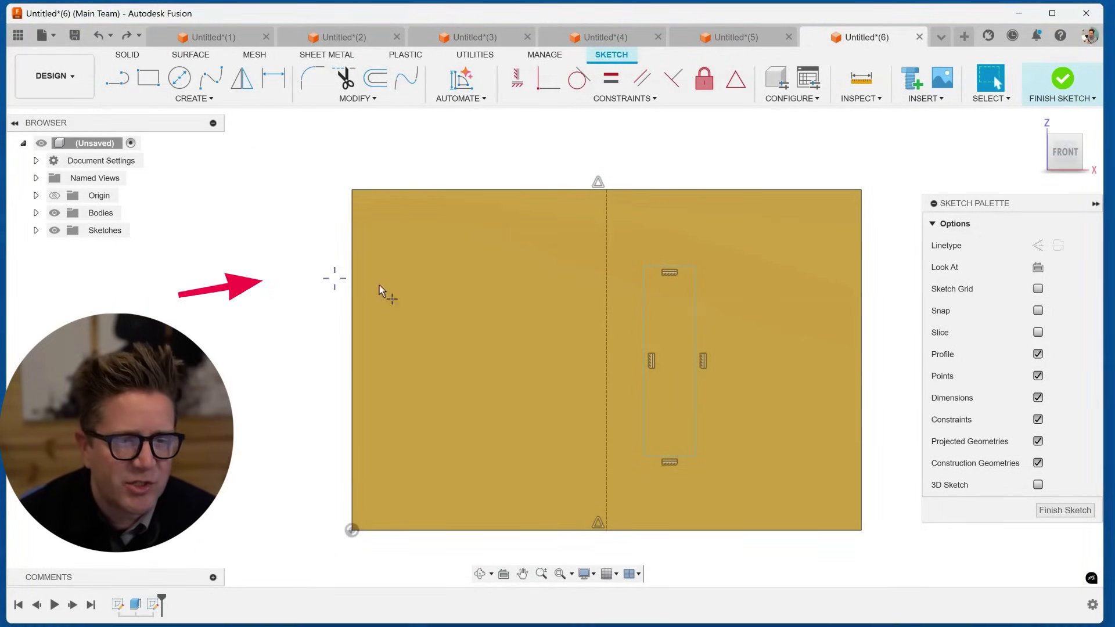
pyautogui.click(669, 269)
pyautogui.press('Escape')
pyautogui.moveTo(669, 267); pyautogui.dragTo(606, 256)
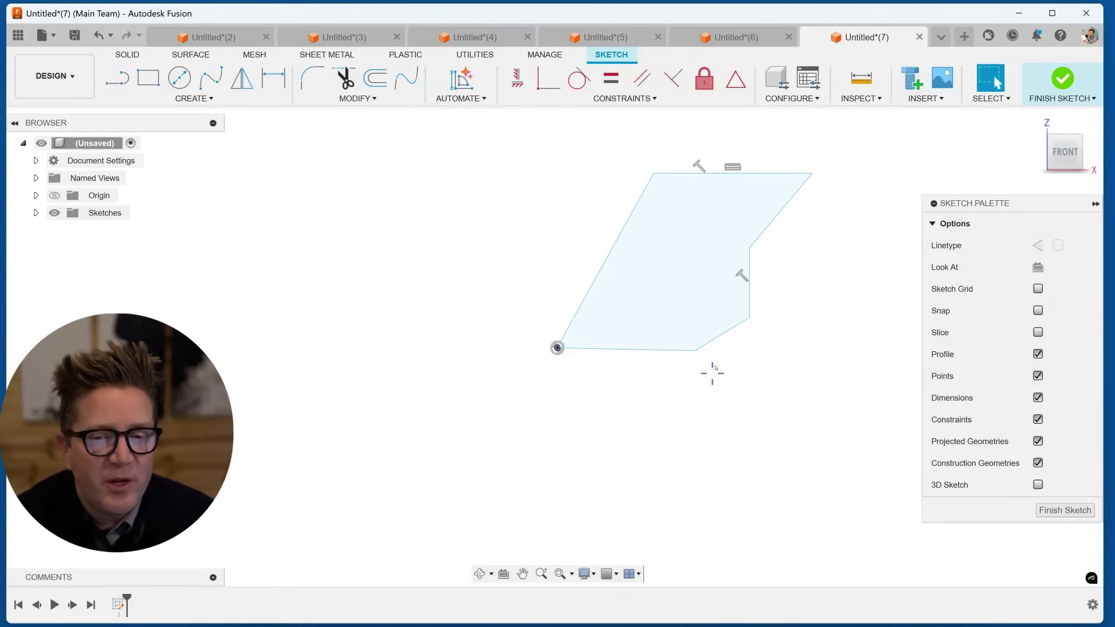
# Dimension the length of the open-angled profile's top horizontal edge
pyautogui.scroll(3, 766, 256)
pyautogui.press('d')
pyautogui.click(689, 141)
pyautogui.click(691, 115)
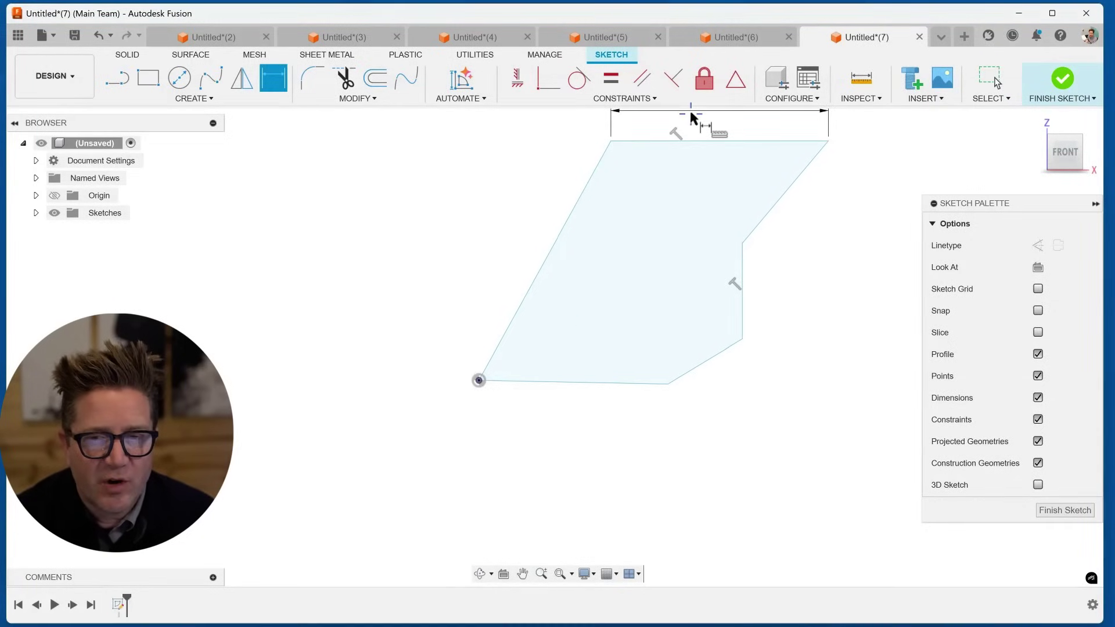
# Dimension the angle at the origin between the profile's long slanted side and its bottom edge as 65°
pyautogui.click(549, 255)
pyautogui.click(538, 381)
pyautogui.click(541, 345)
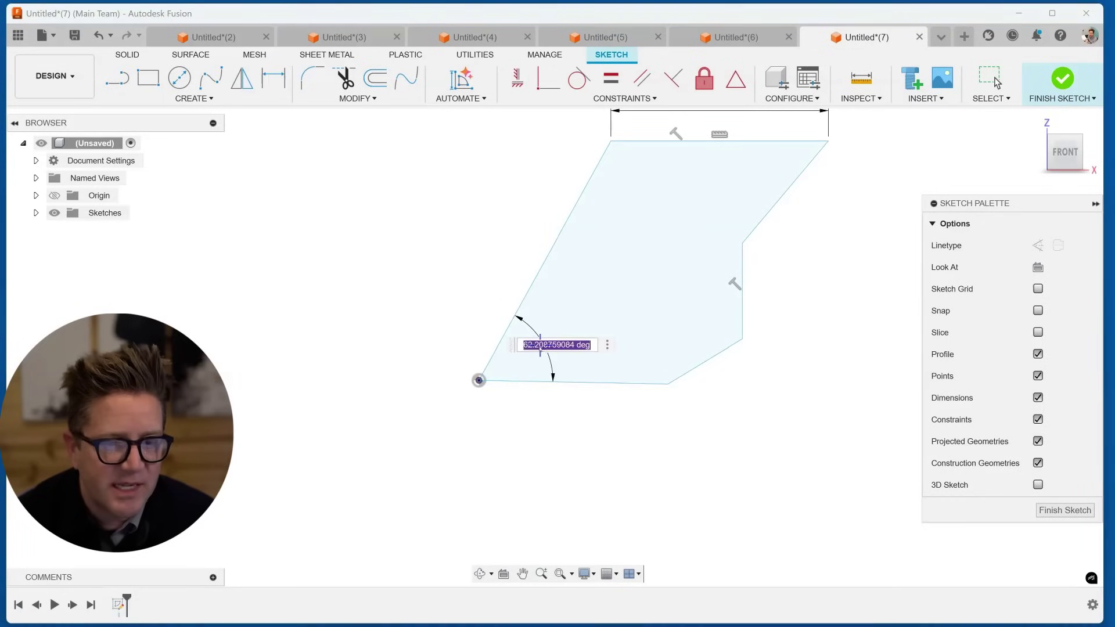
pyautogui.write('65')
pyautogui.press('Return')
pyautogui.press('Escape')
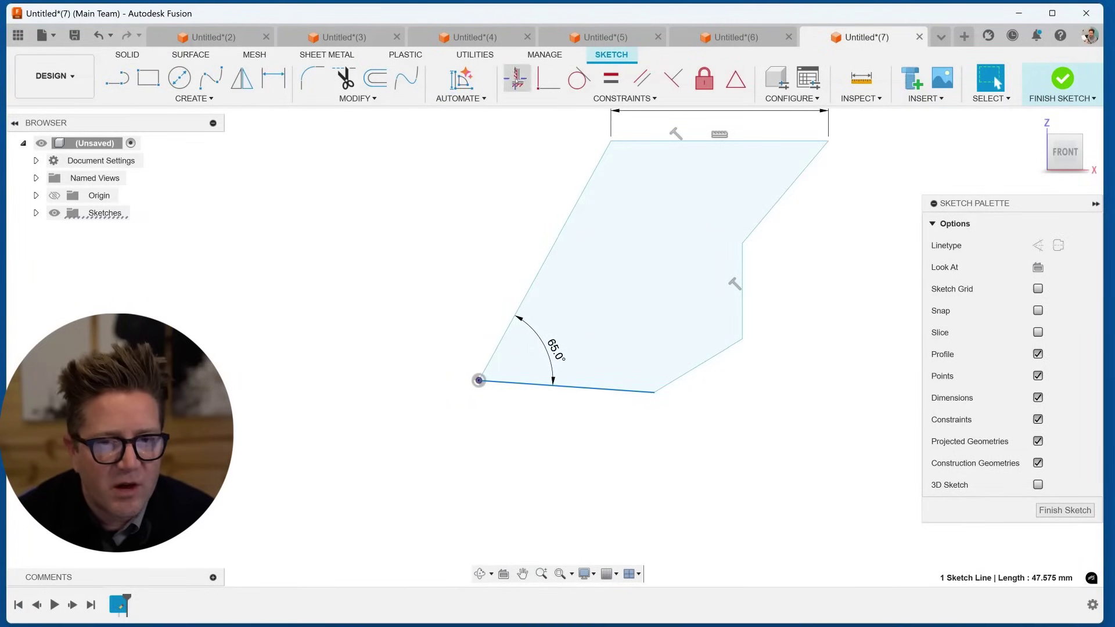
# Constrain the profile's bottom edge to horizontal and lower its upper-right corner to a height of about 61.4 mm
pyautogui.click(517, 79)
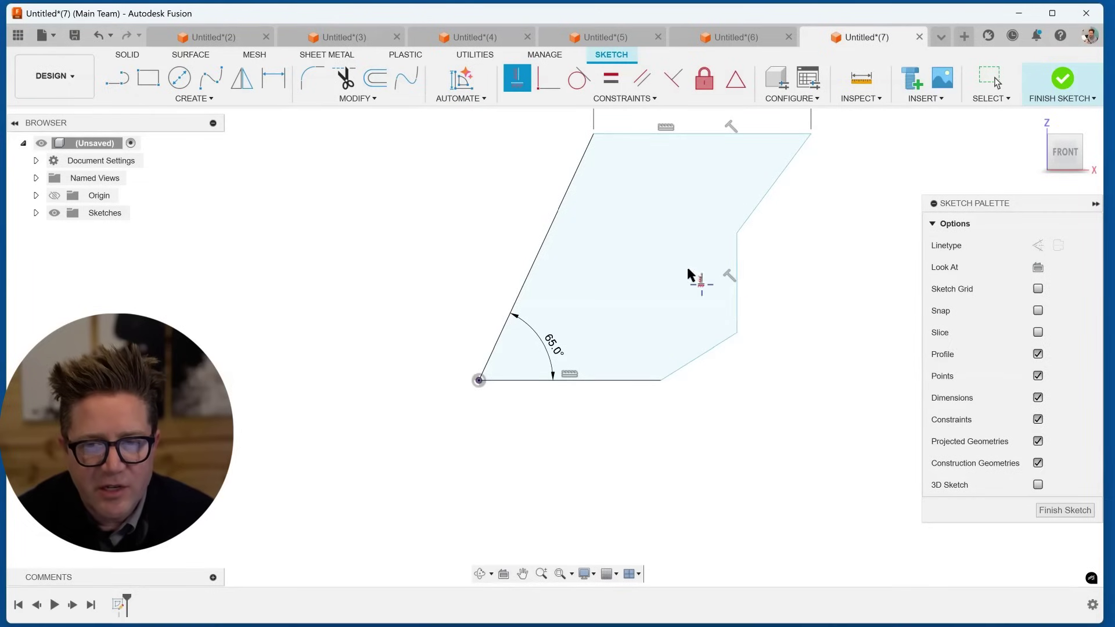
pyautogui.scroll(-3, 688, 273)
pyautogui.scroll(3, 684, 199)
pyautogui.press('Escape')
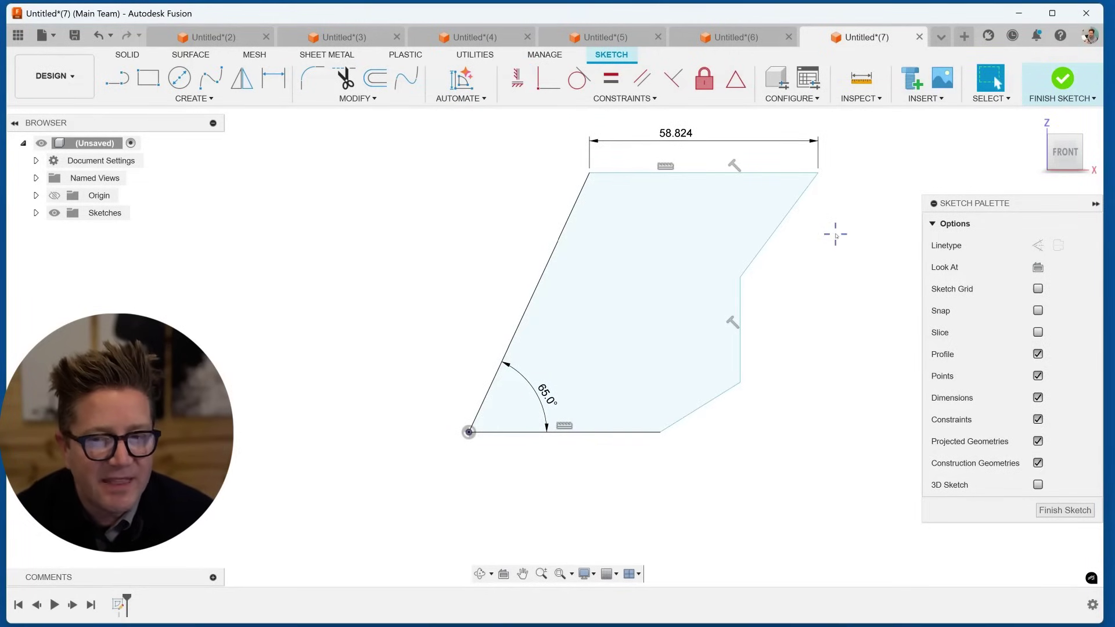
pyautogui.moveTo(819, 173)
pyautogui.mouseDown()
pyautogui.moveTo(893, 172)
pyautogui.moveTo(801, 226)
pyautogui.moveTo(802, 197)
pyautogui.mouseUp()
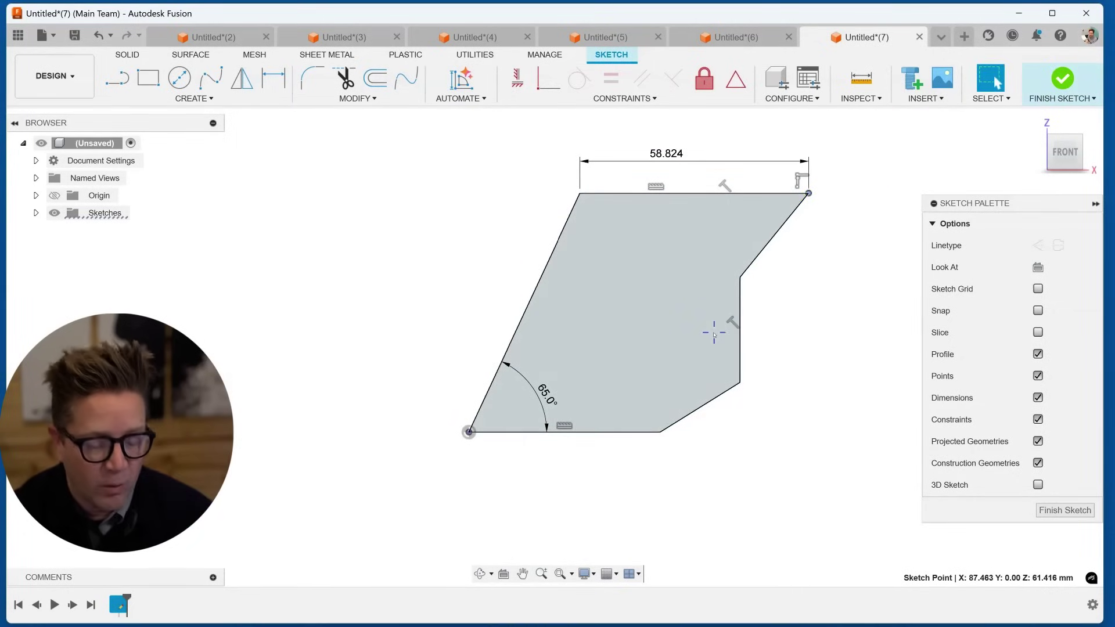
# Dimension the vertical distance between the profile's bottom and top edges
pyautogui.press('d')
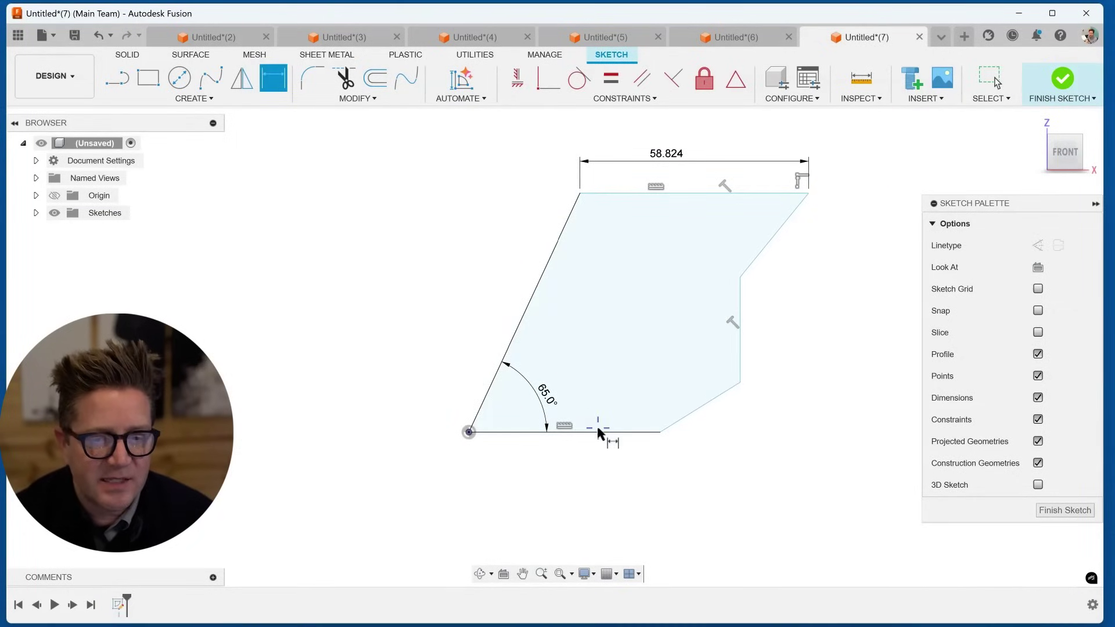
pyautogui.click(598, 431)
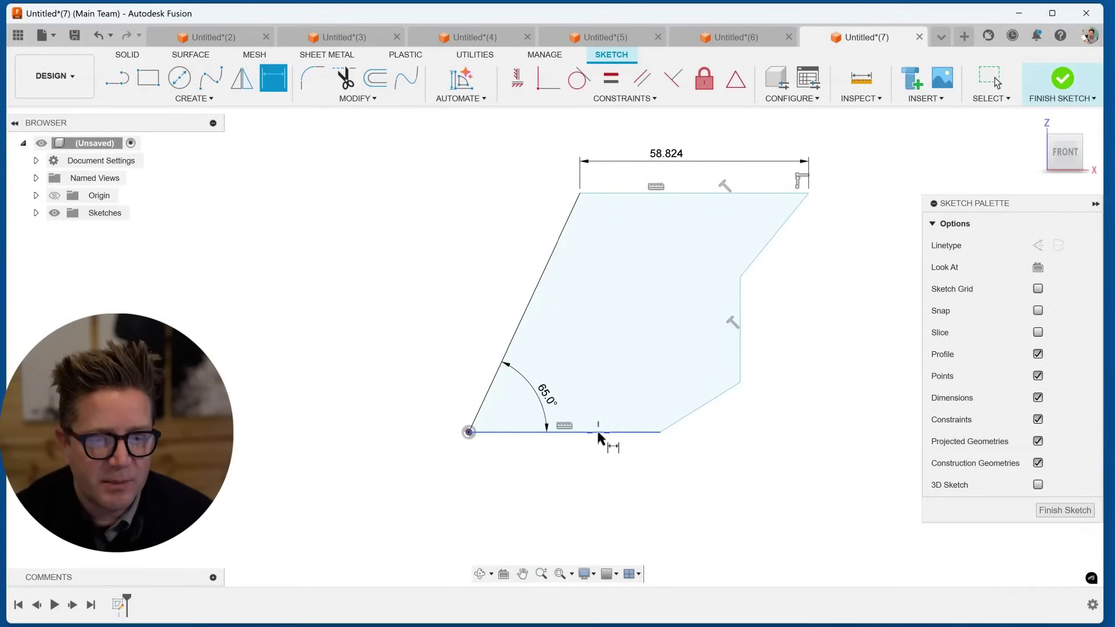
pyautogui.click(627, 192)
pyautogui.click(416, 229)
pyautogui.press('Return')
pyautogui.press('Escape')
# Move the short vertical edge inward and dimension its horizontal distance from the origin as 62 mm
pyautogui.moveTo(740, 282)
pyautogui.mouseDown()
pyautogui.moveTo(796, 273)
pyautogui.moveTo(743, 309)
pyautogui.moveTo(709, 315)
pyautogui.mouseUp()
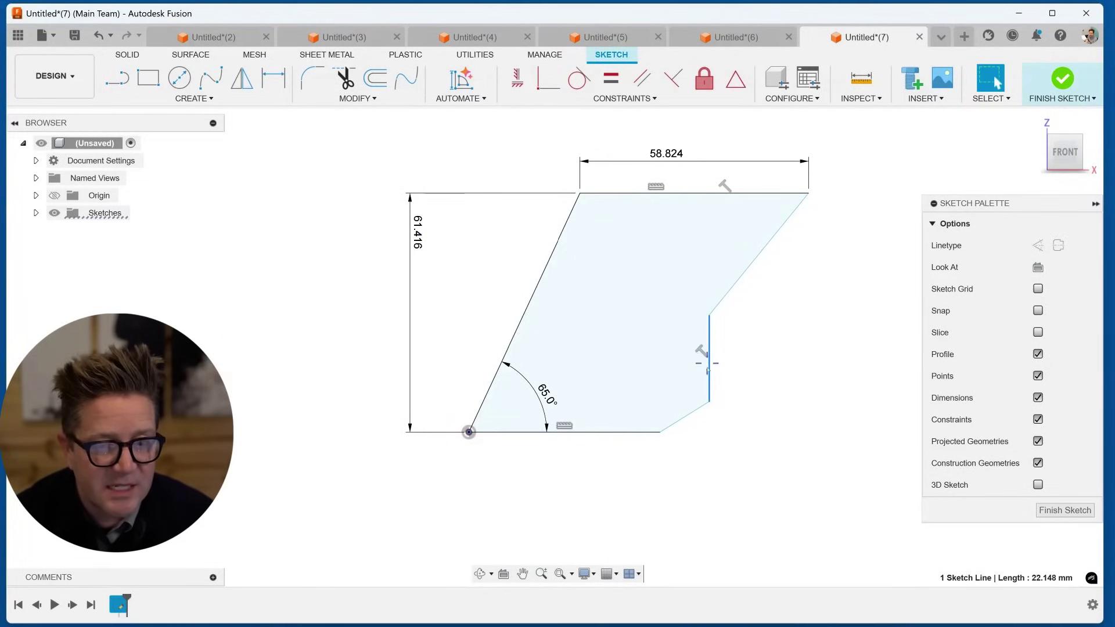
pyautogui.press('d')
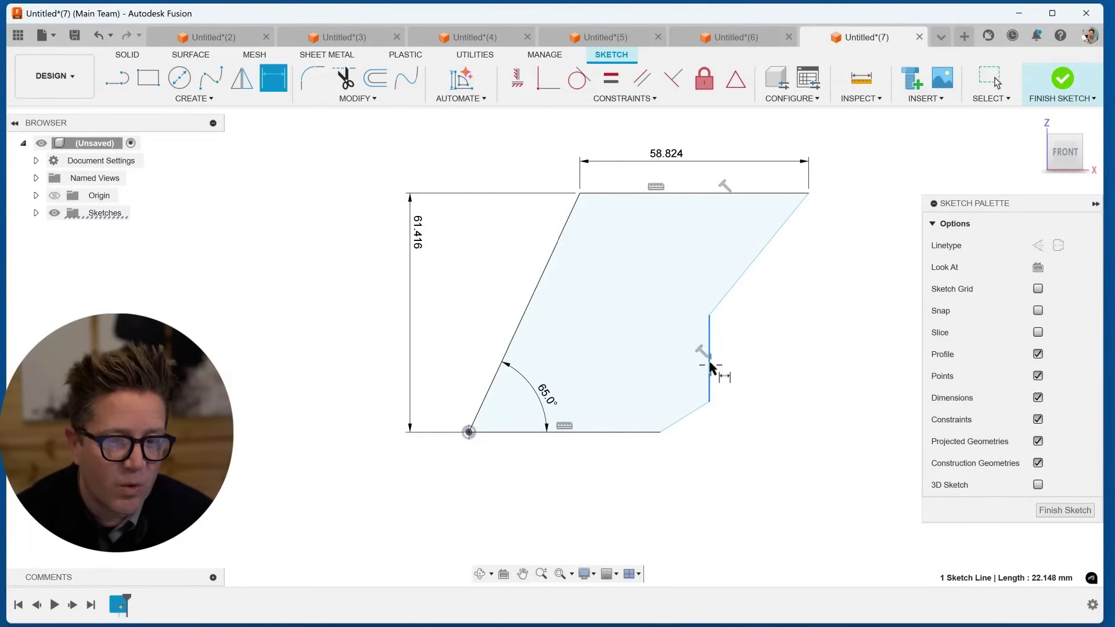
pyautogui.click(469, 432)
pyautogui.click(710, 366)
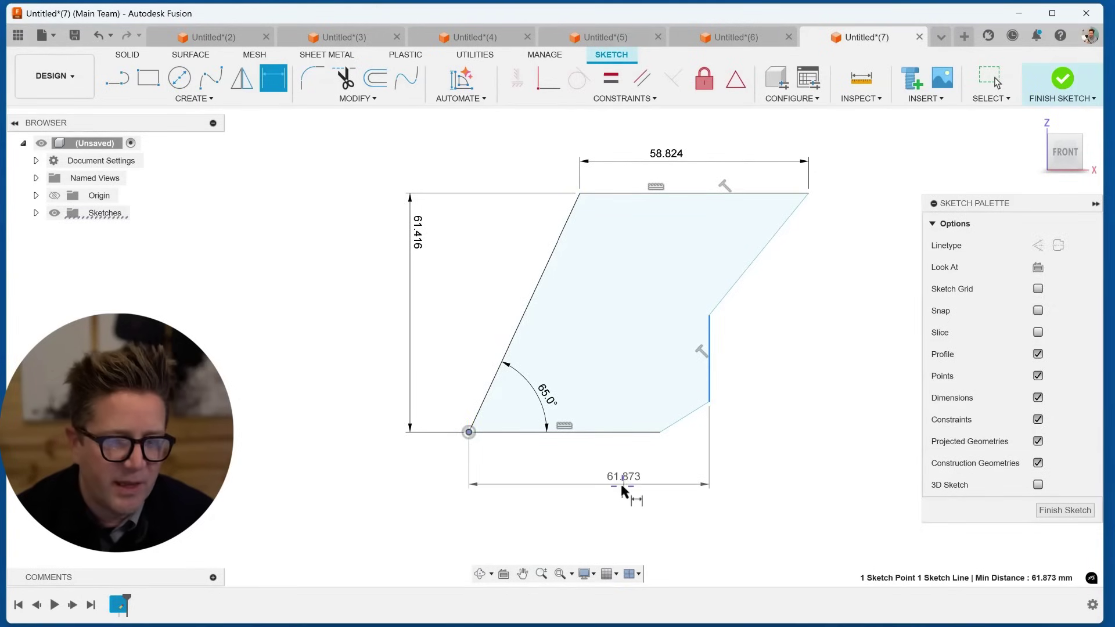
pyautogui.click(622, 490)
pyautogui.write('62')
pyautogui.press('Return')
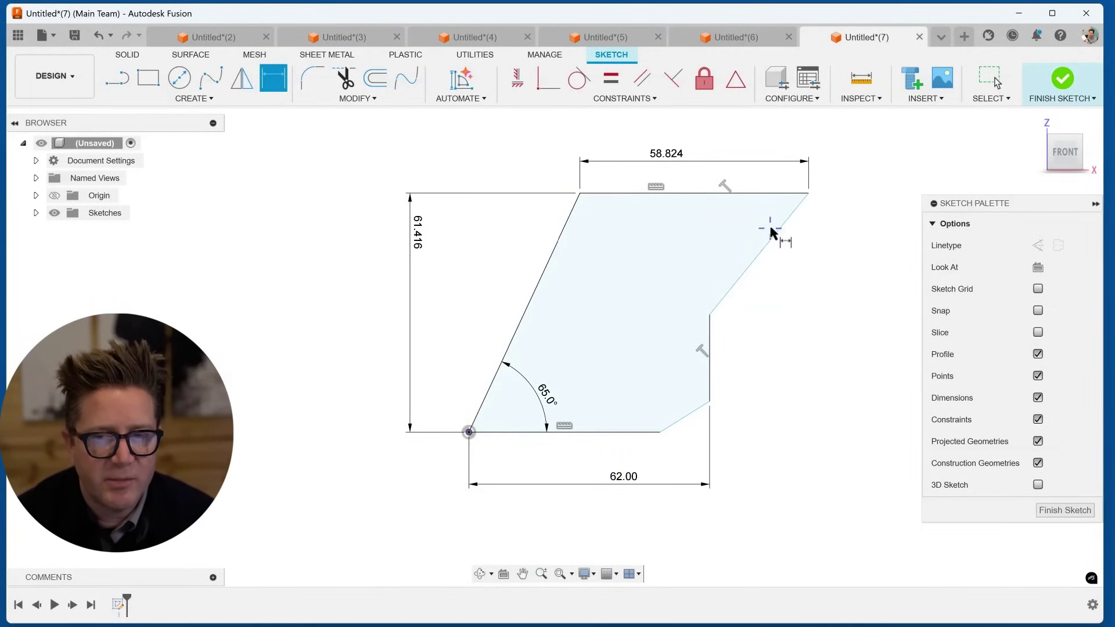
pyautogui.press('Escape')
# Raise the short vertical edge's upper end to a height of about 37.3 mm and dimension the edge's length
pyautogui.moveTo(709, 314); pyautogui.dragTo(709, 296)
pyautogui.scroll(1, 723, 243)
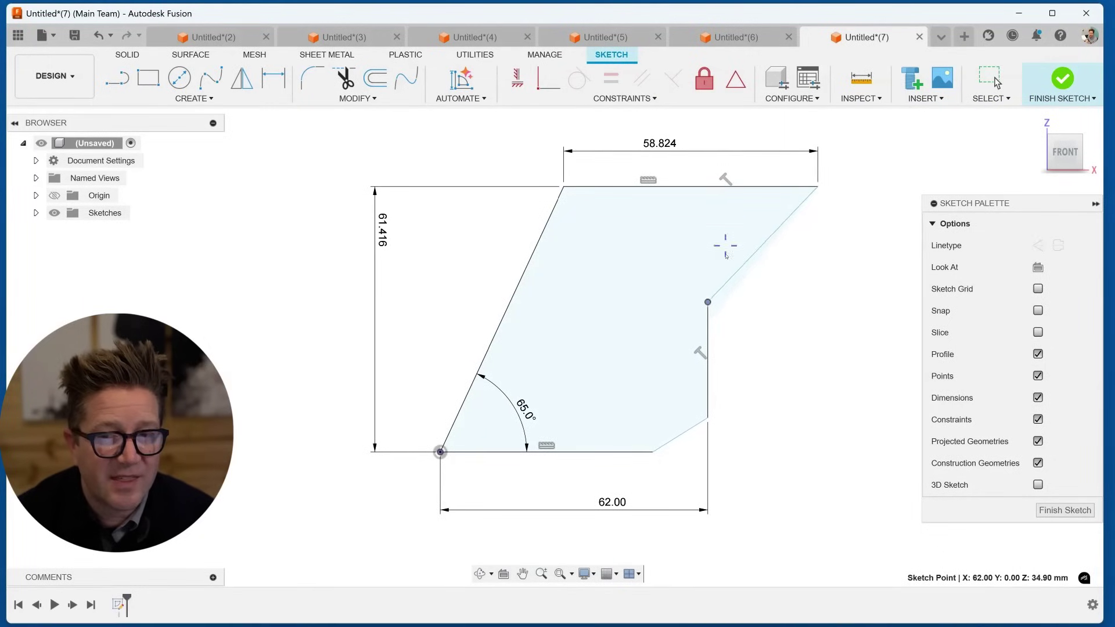
pyautogui.press('d')
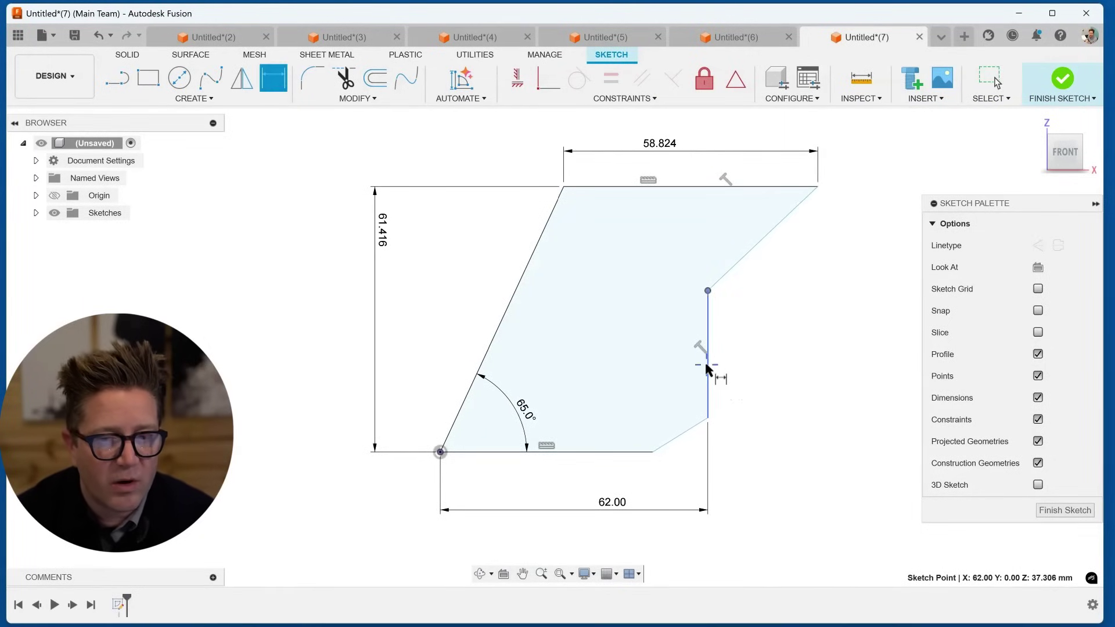
pyautogui.click(710, 370)
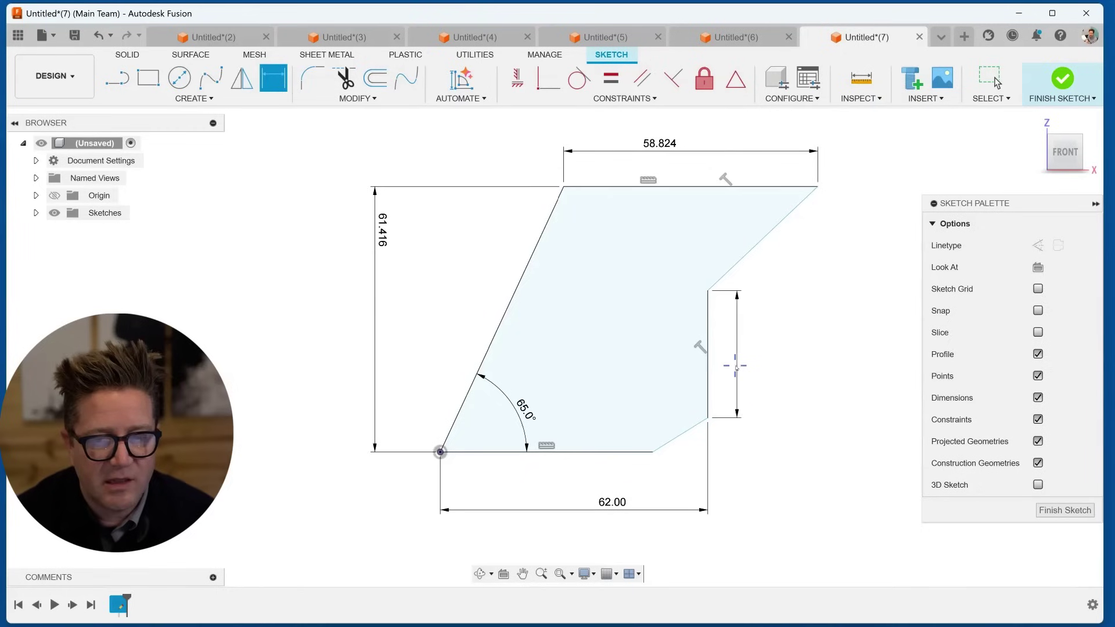
pyautogui.click(736, 364)
pyautogui.press('Return')
pyautogui.press('Escape')
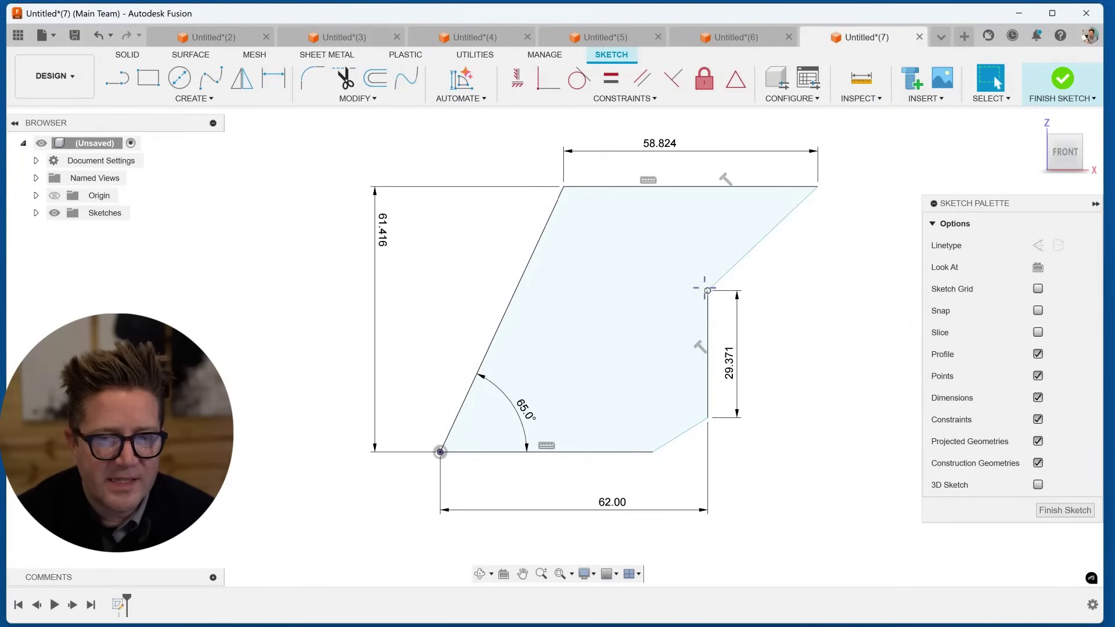
# Move the short vertical edge upward and dimension the angle between the top edge and the adjoining sloped edge as 35°
pyautogui.moveTo(707, 290); pyautogui.dragTo(733, 227)
pyautogui.press('d')
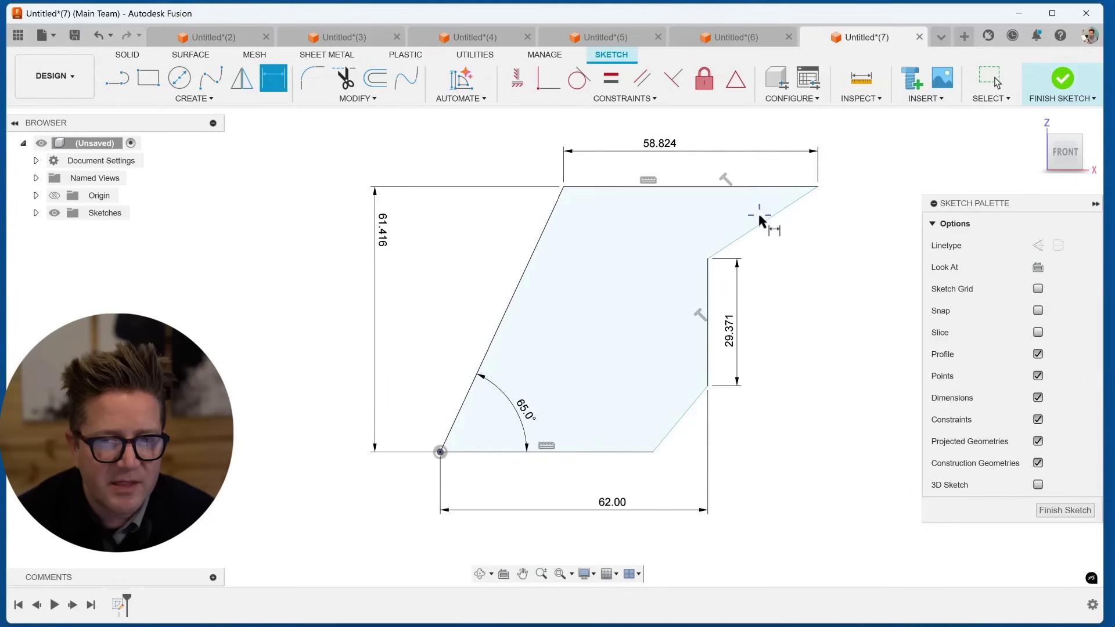
pyautogui.click(761, 228)
pyautogui.click(758, 186)
pyautogui.click(751, 208)
pyautogui.write('35')
pyautogui.press('Return')
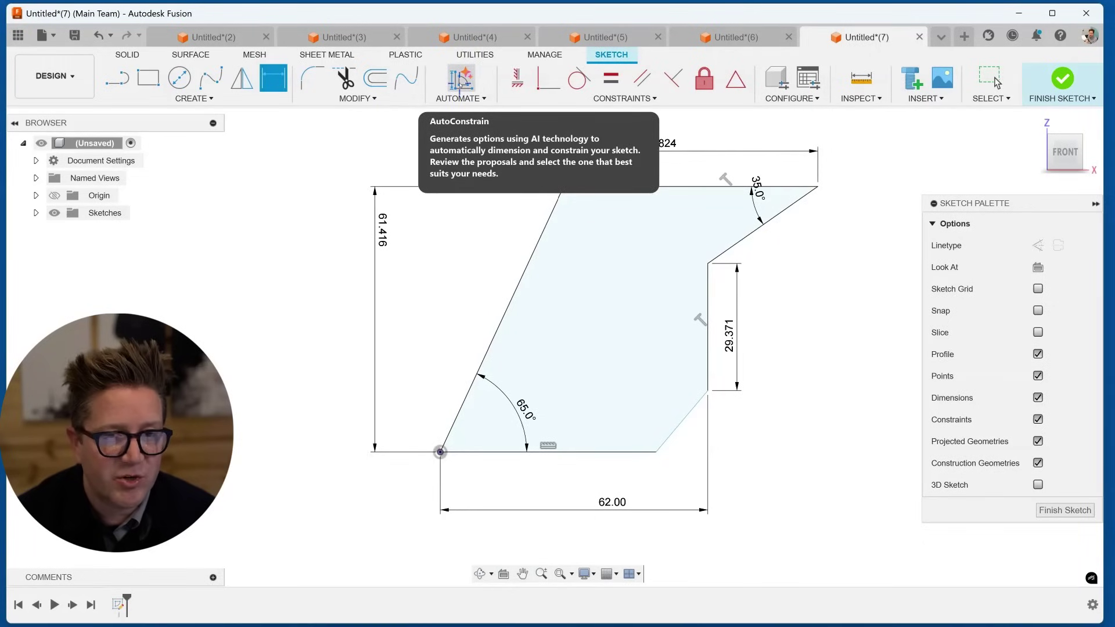
# Run AutoConstrain on the sketch and accept Result 1 to add the remaining dimension
pyautogui.click(473, 74)
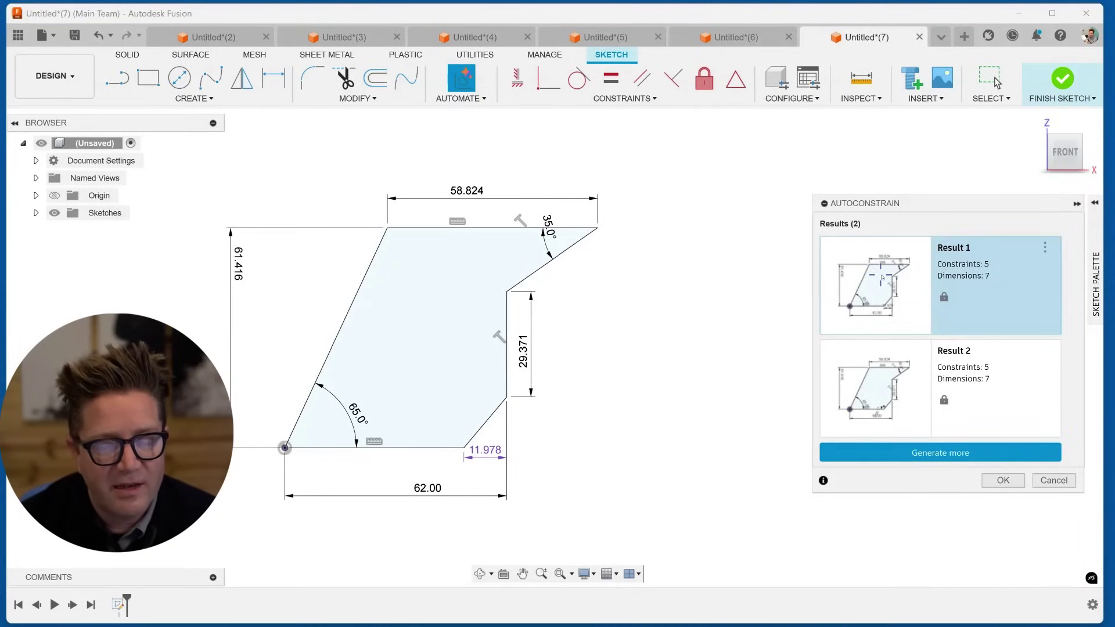
pyautogui.click(1003, 480)
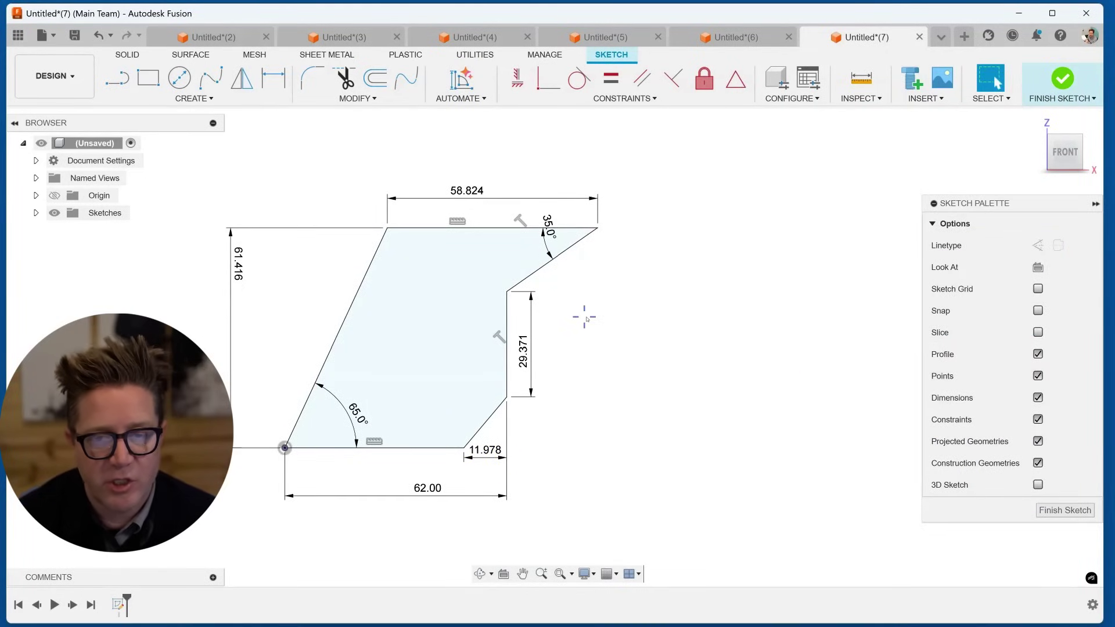